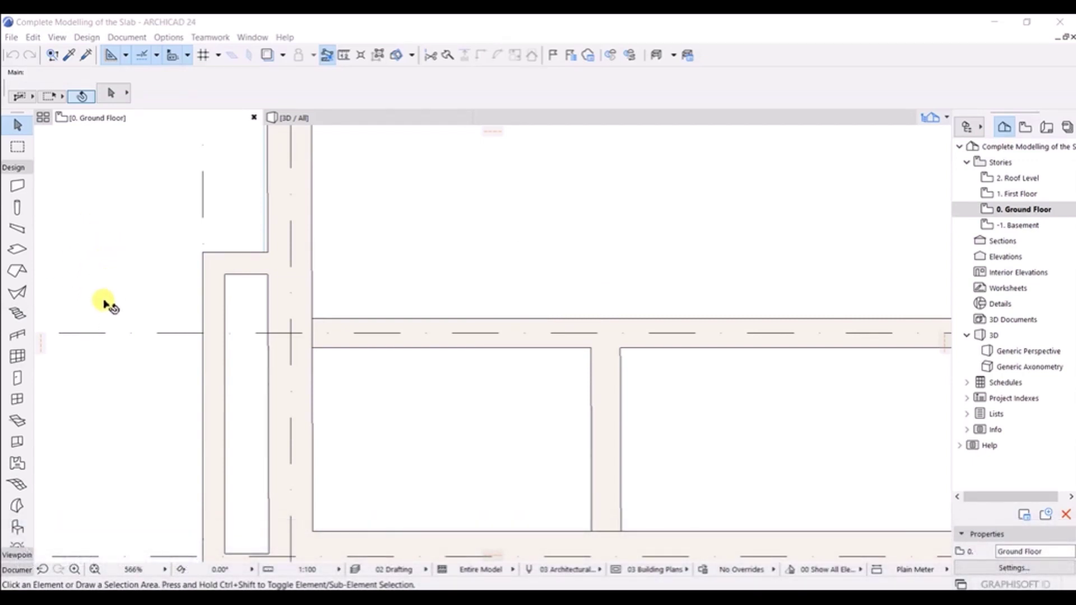
# Activate the Door tool and confirm its default settings with hinged Door 24, 700 wide and 2060 high.
pyautogui.click(29, 380)
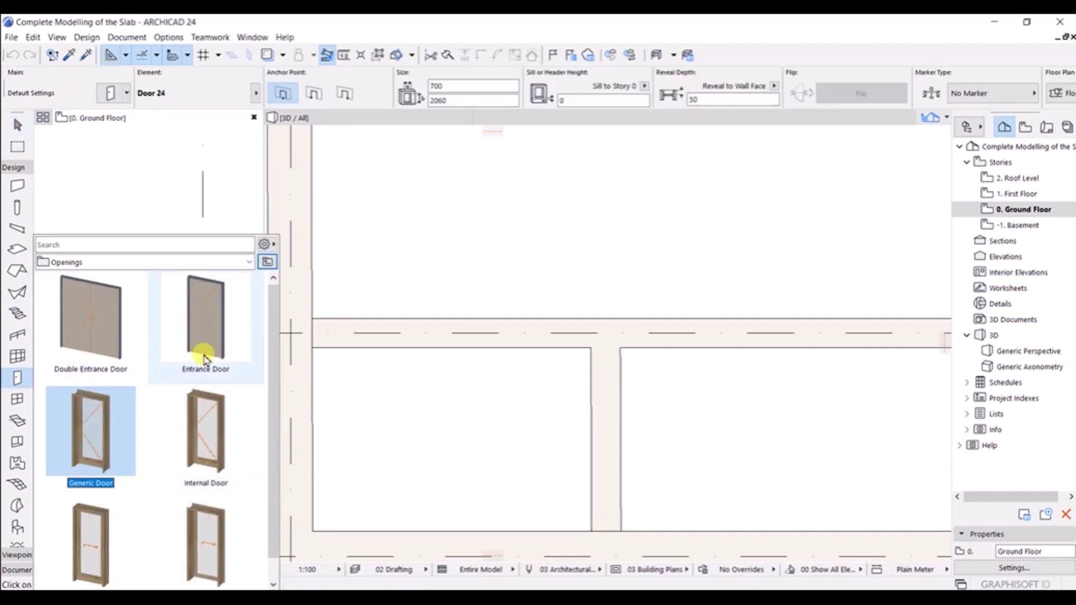
pyautogui.scroll(-1, 196, 424)
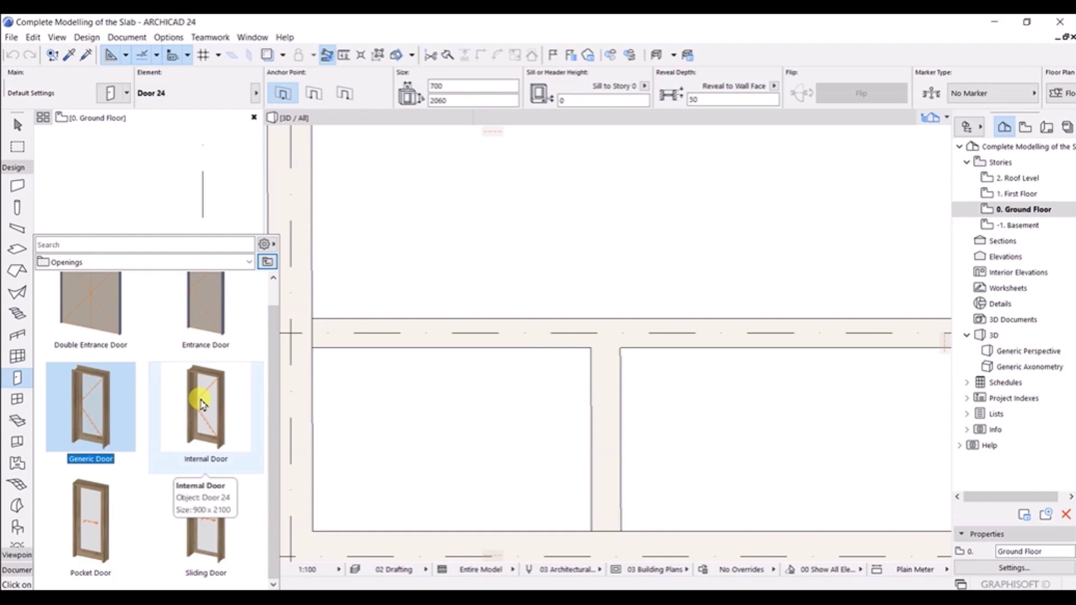
pyautogui.scroll(1, 194, 408)
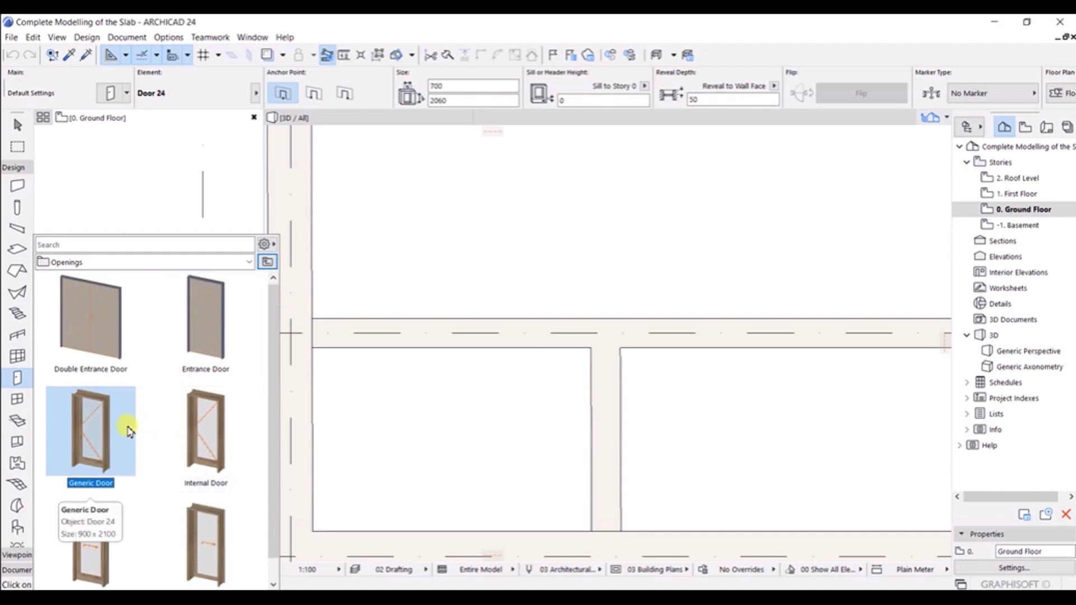
pyautogui.click(190, 351)
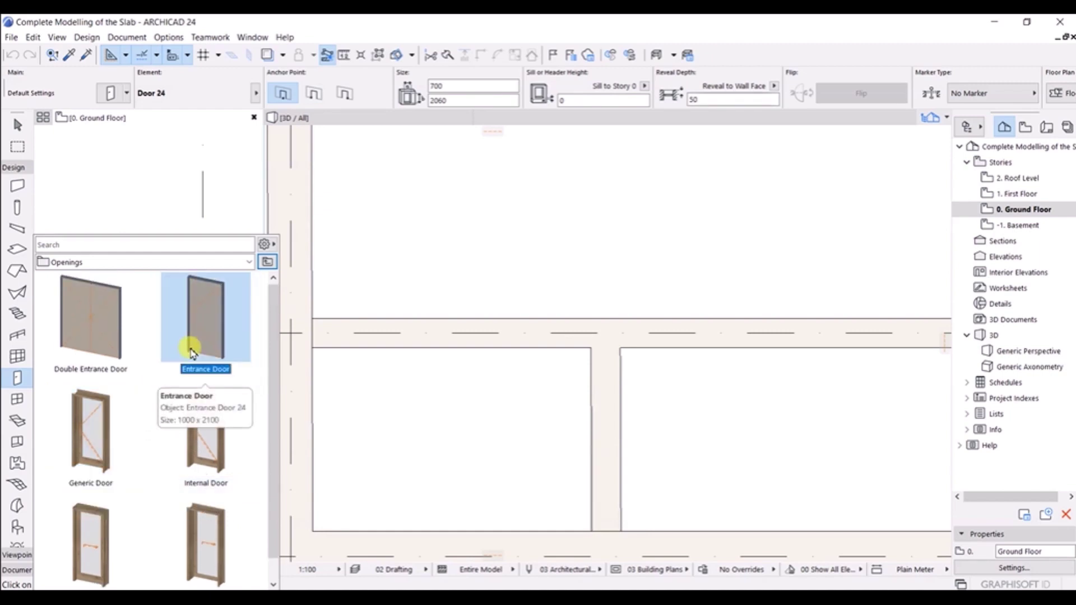
pyautogui.click(17, 380)
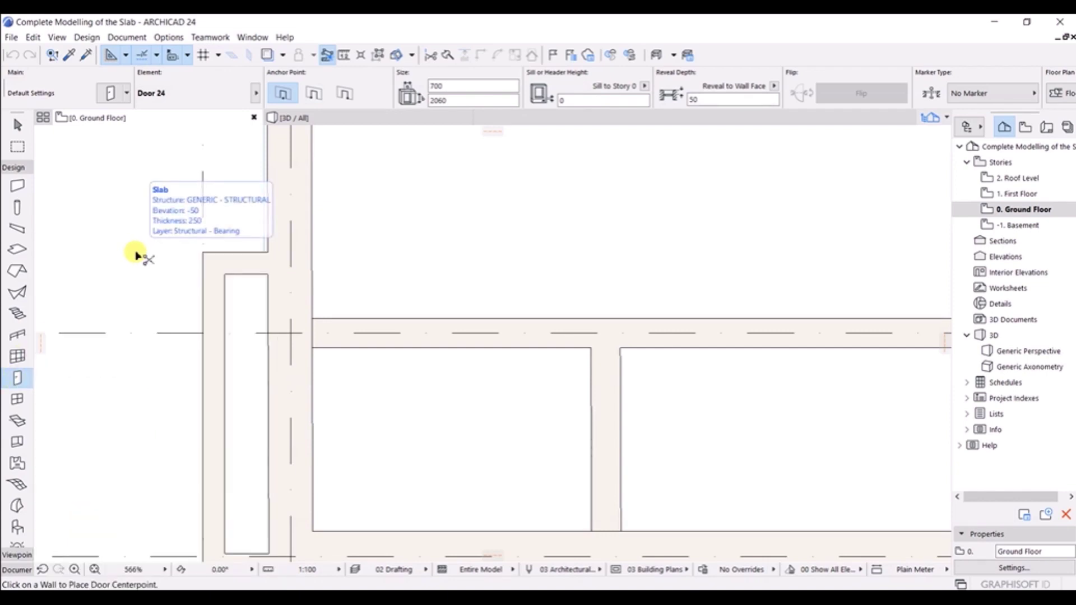
pyautogui.hotkey('ctrl', 't')
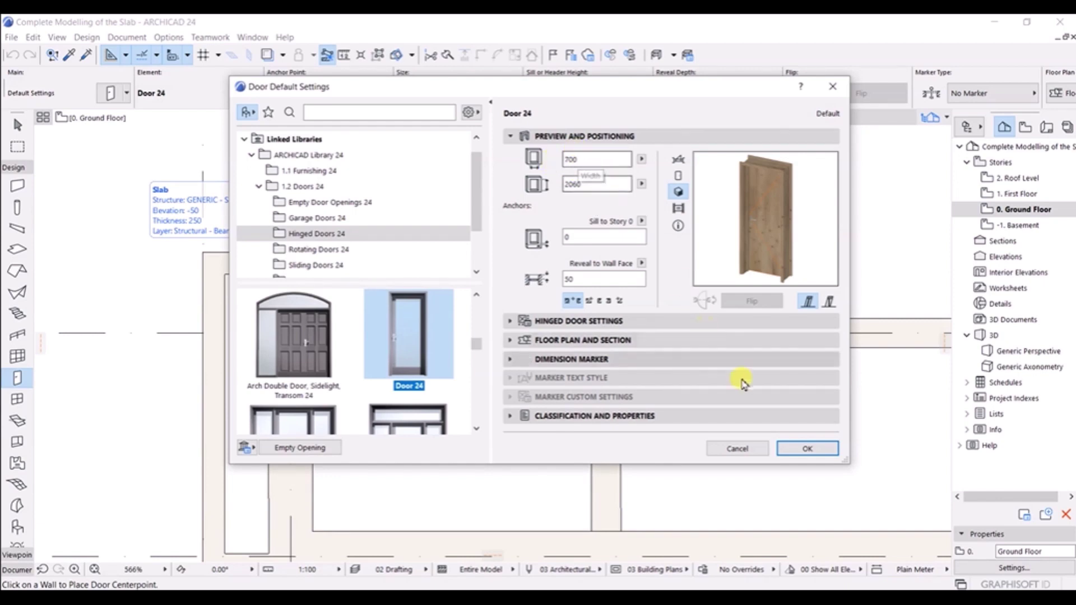
pyautogui.click(803, 449)
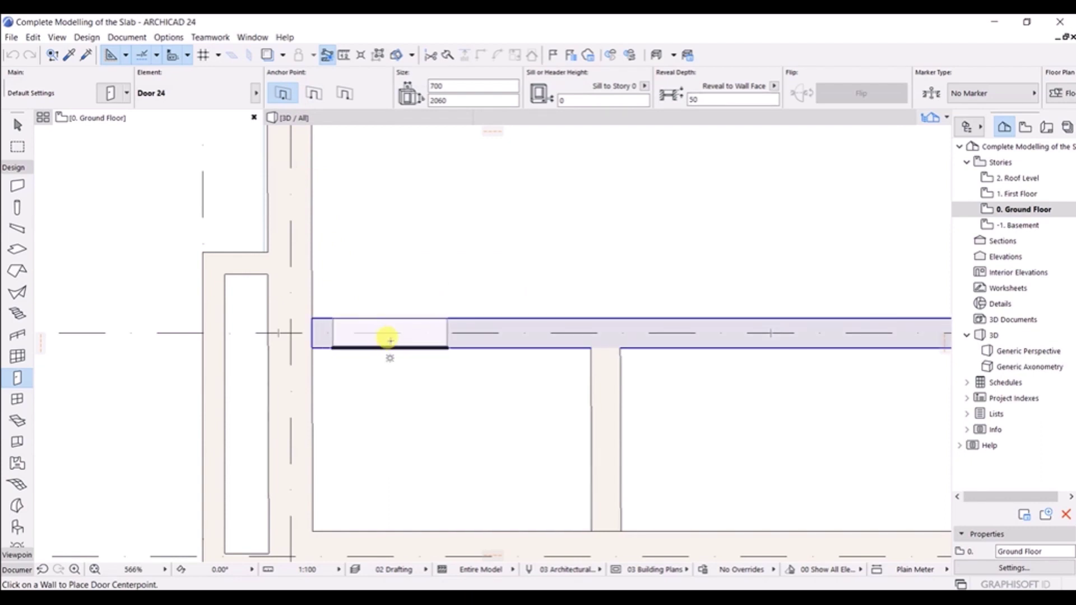
# Place the door by corner where the horizontal partition meets the left exterior wall, hinged at that wall and opening into the small room below.
pyautogui.click(314, 96)
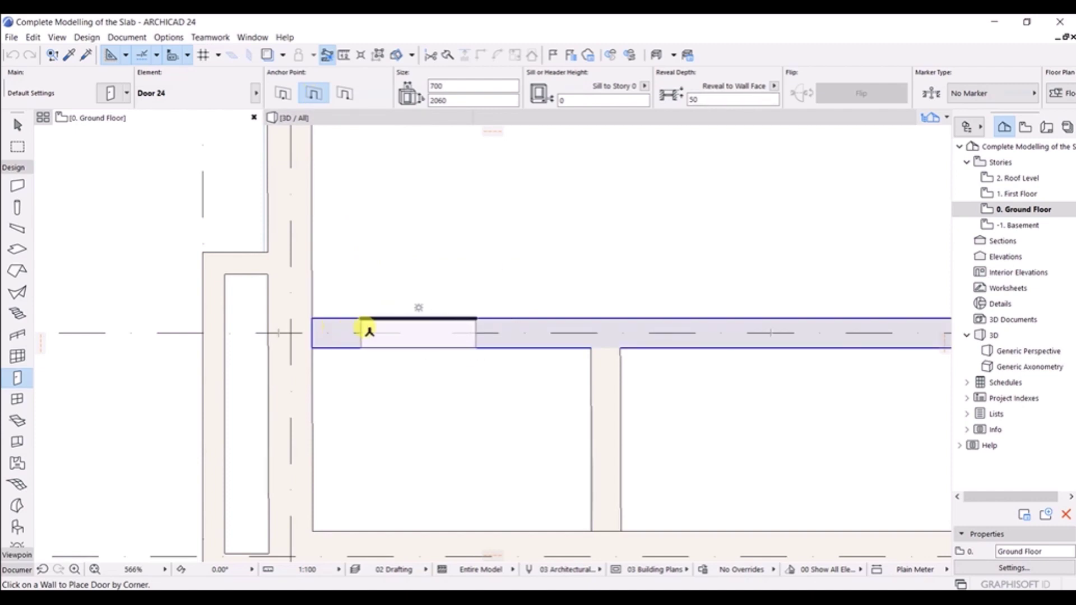
pyautogui.click(346, 95)
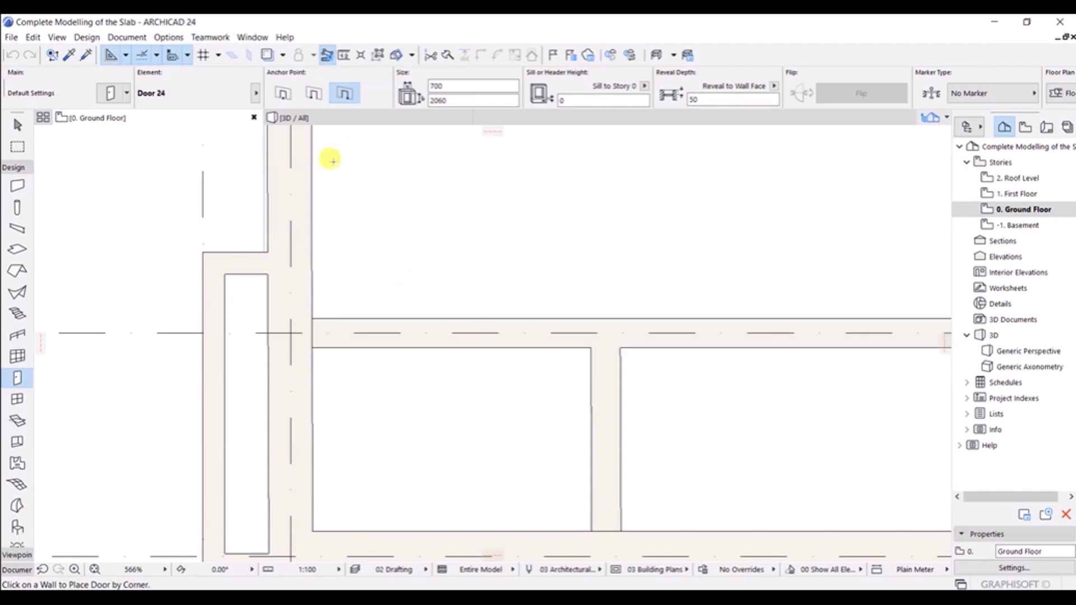
pyautogui.click(315, 95)
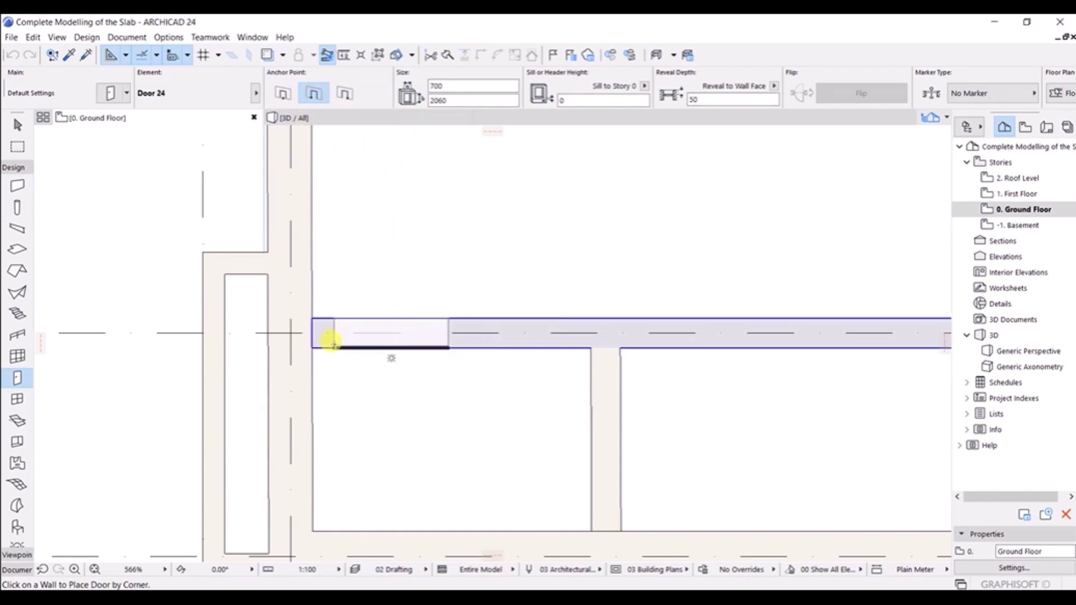
pyautogui.click(312, 339)
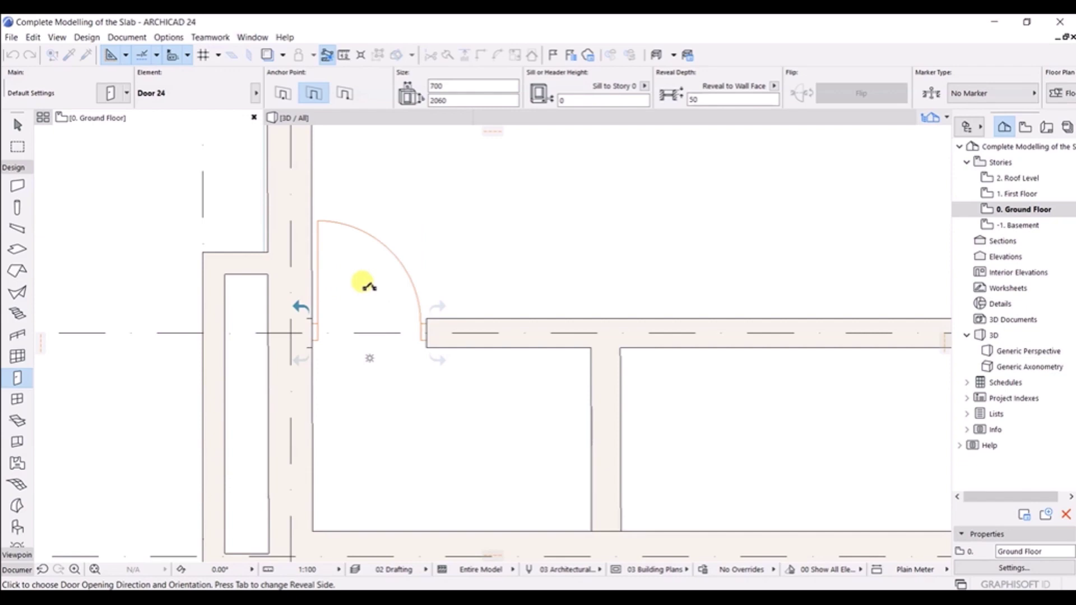
pyautogui.click(337, 399)
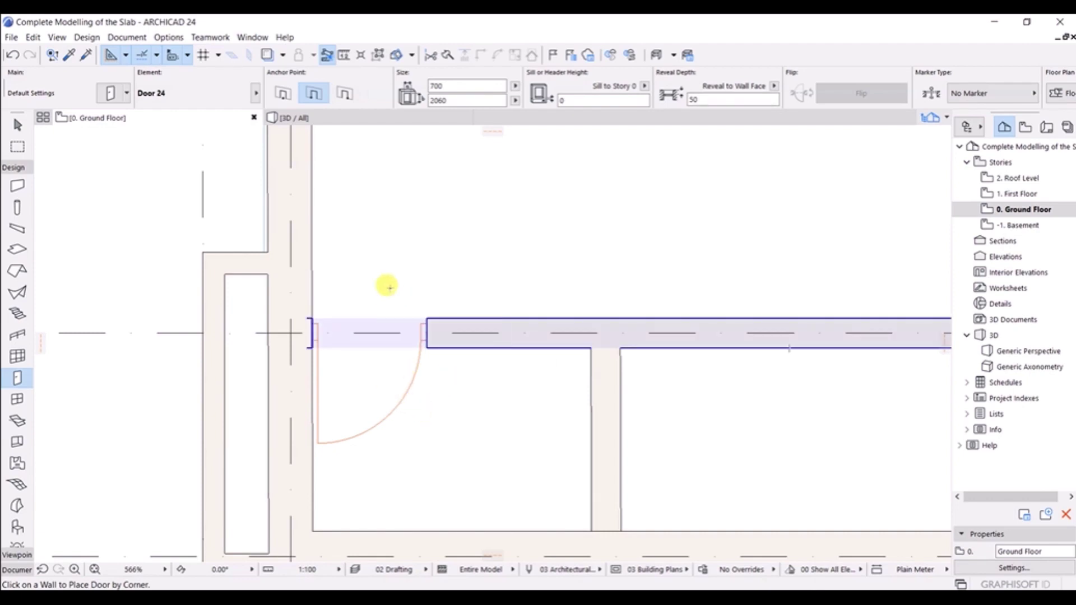
# Inspect the newly placed door from above in the 3D perspective.
pyautogui.click(324, 121)
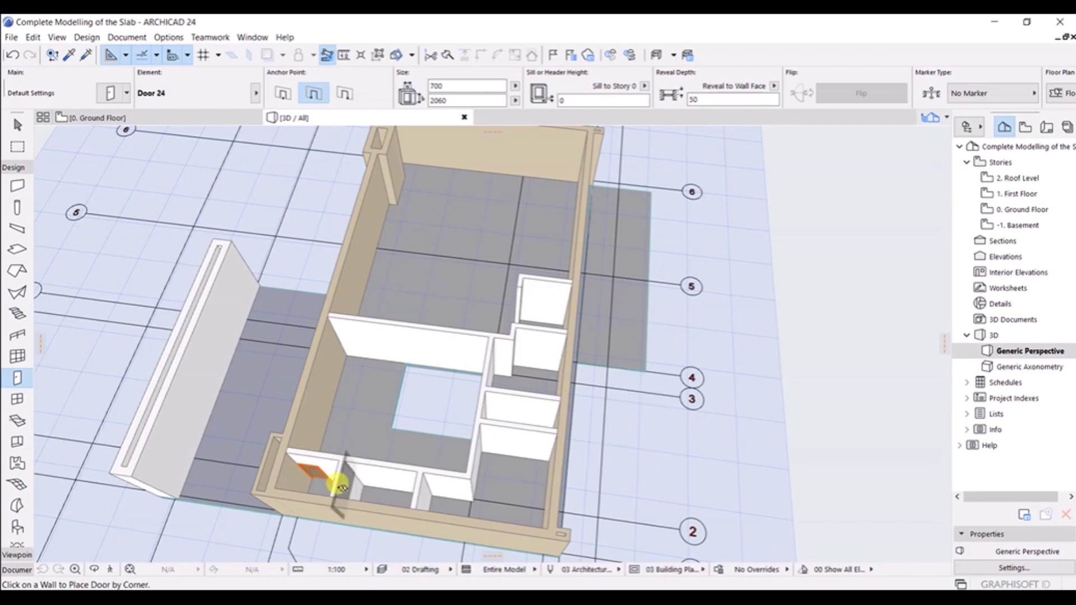
pyautogui.scroll(2, 315, 497)
pyautogui.scroll(3, 331, 510)
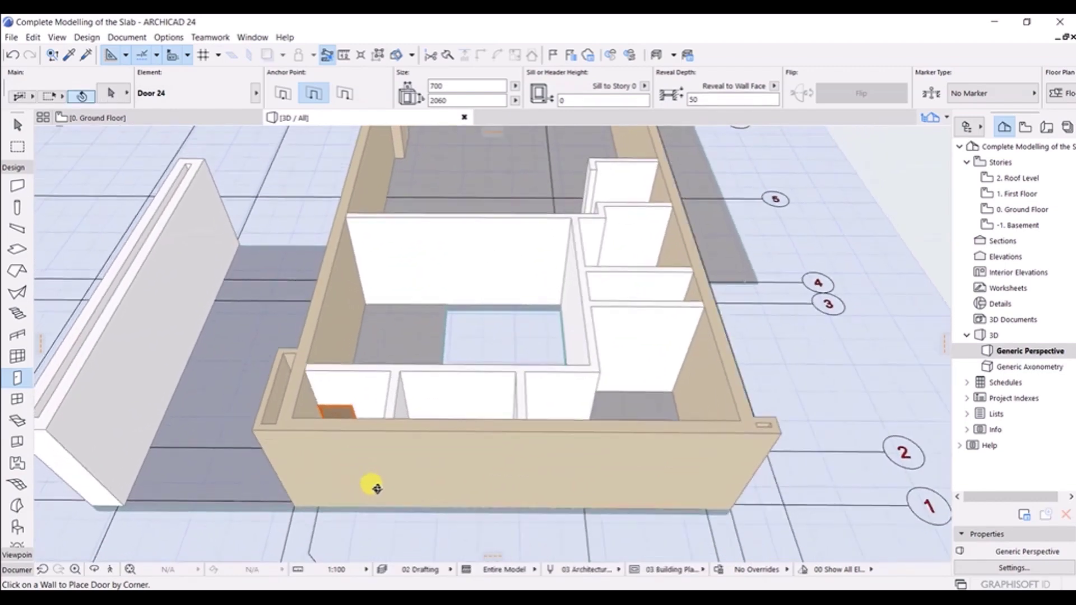
pyautogui.scroll(5, 331, 438)
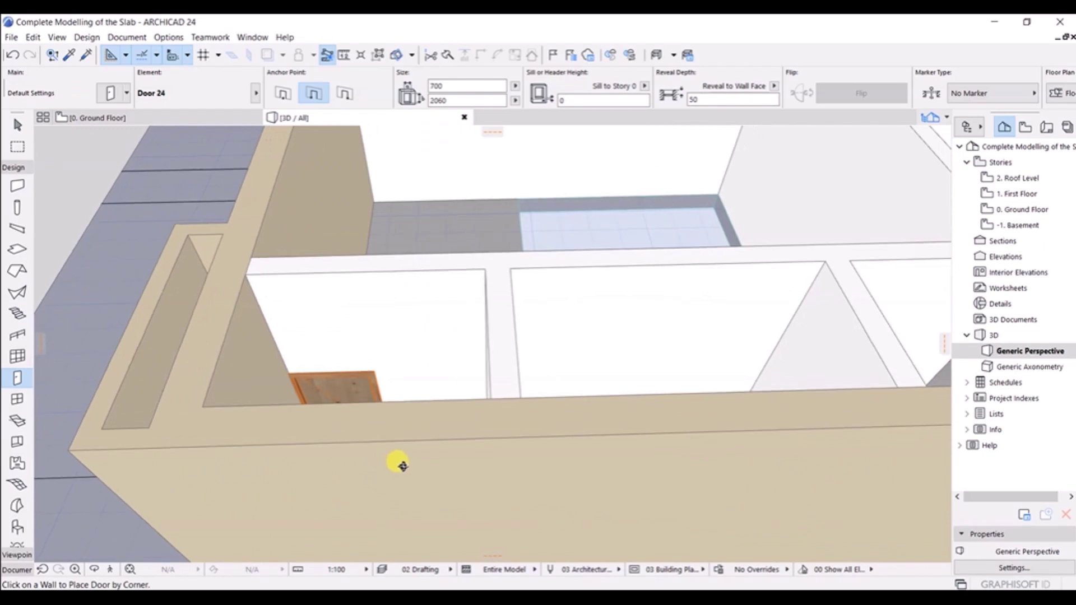
pyautogui.keyDown('shift'); pyautogui.moveTo(515, 458); pyautogui.dragTo(462, 447, button='middle'); pyautogui.keyUp('shift')
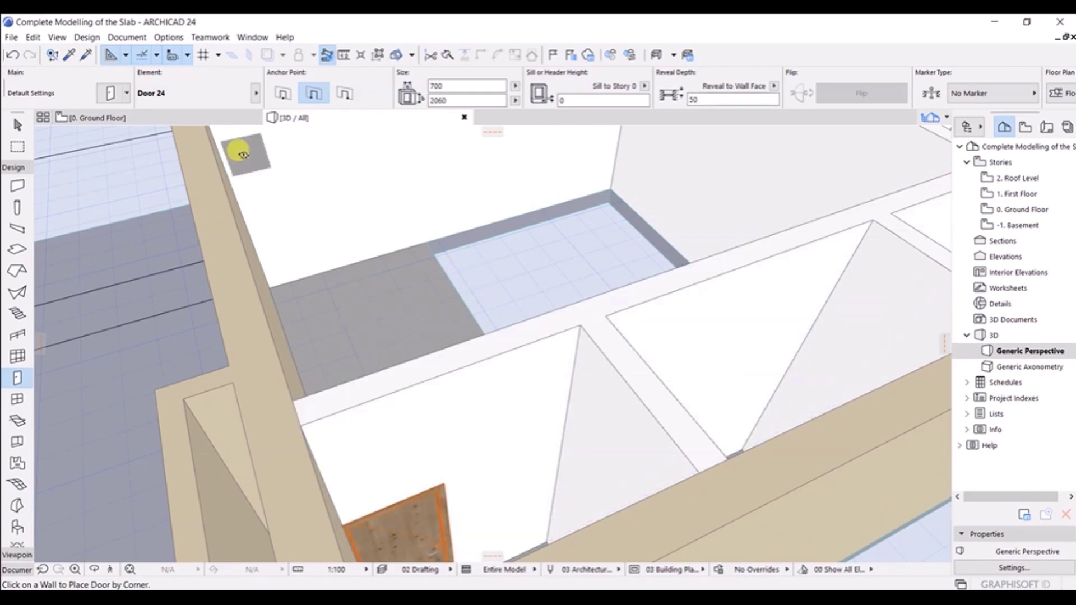
# On the Ground Floor plan, place a second Door 24 at the upper end of the right short partition, opening into the middle room.
pyautogui.click(149, 117)
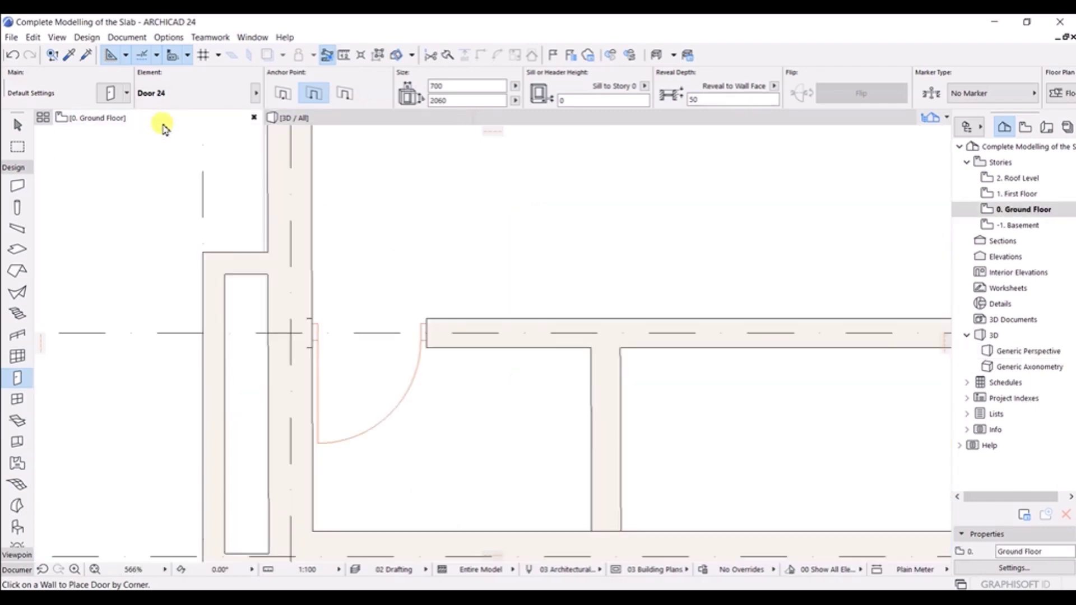
pyautogui.scroll(-4, 606, 356)
pyautogui.moveTo(675, 365); pyautogui.dragTo(592, 368, button='middle')
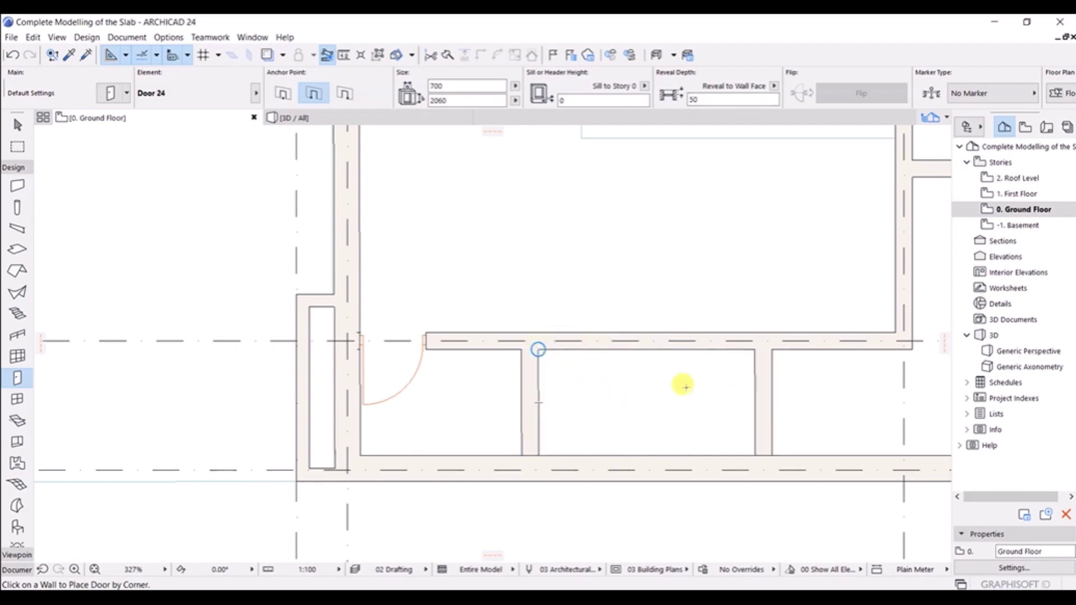
pyautogui.moveTo(707, 384); pyautogui.dragTo(634, 377, button='middle')
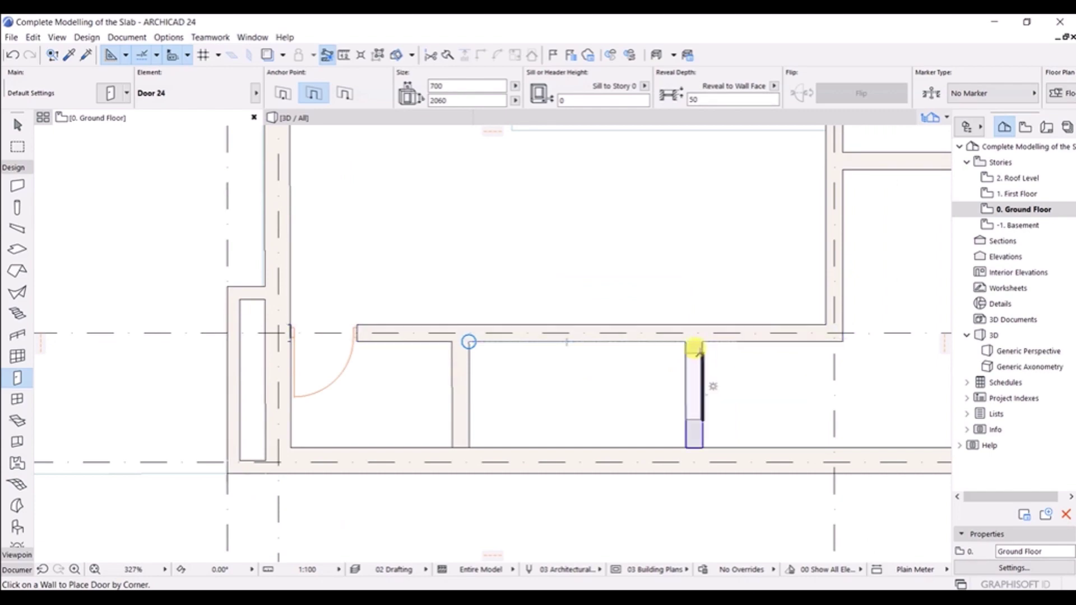
pyautogui.scroll(5, 695, 352)
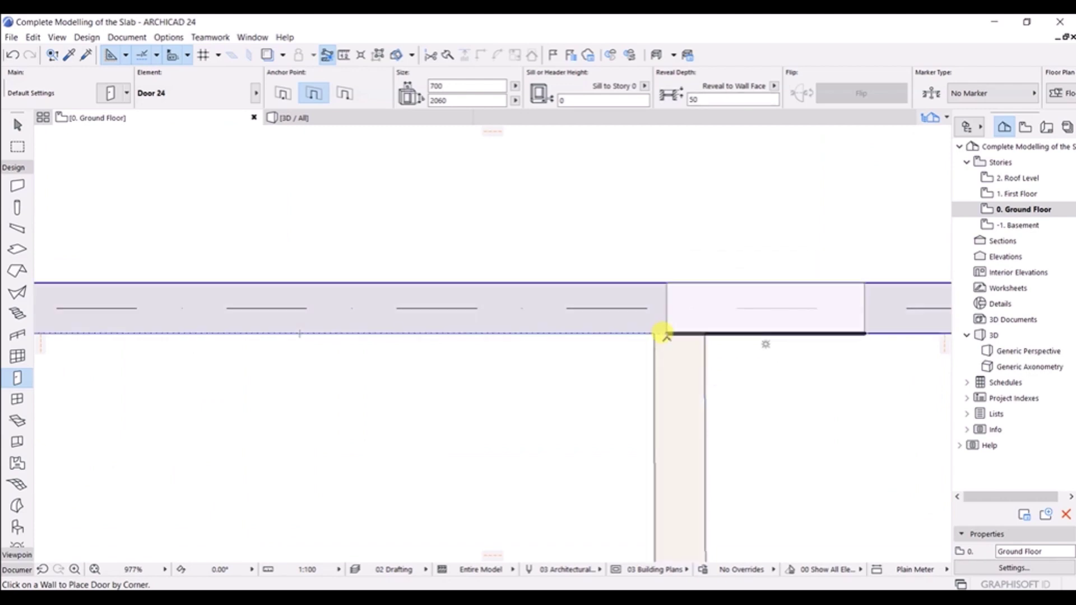
pyautogui.click(657, 340)
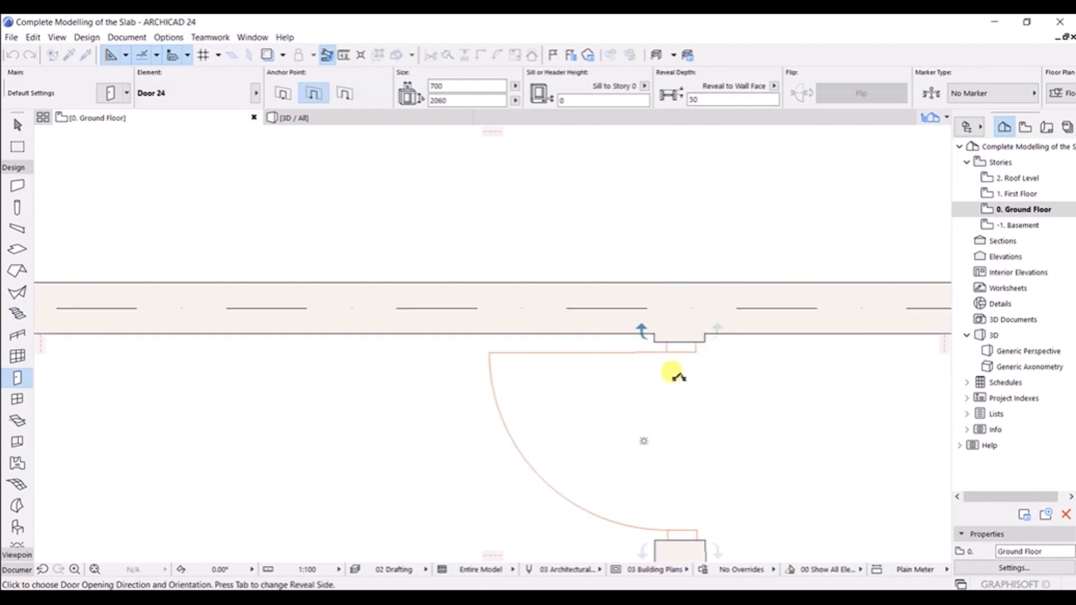
pyautogui.click(535, 383)
# Load the Double Entrance Door favorite, 1800 × 2100, into the Door tool.
pyautogui.scroll(-5, 431, 393)
pyautogui.moveTo(391, 409); pyautogui.dragTo(446, 394, button='middle')
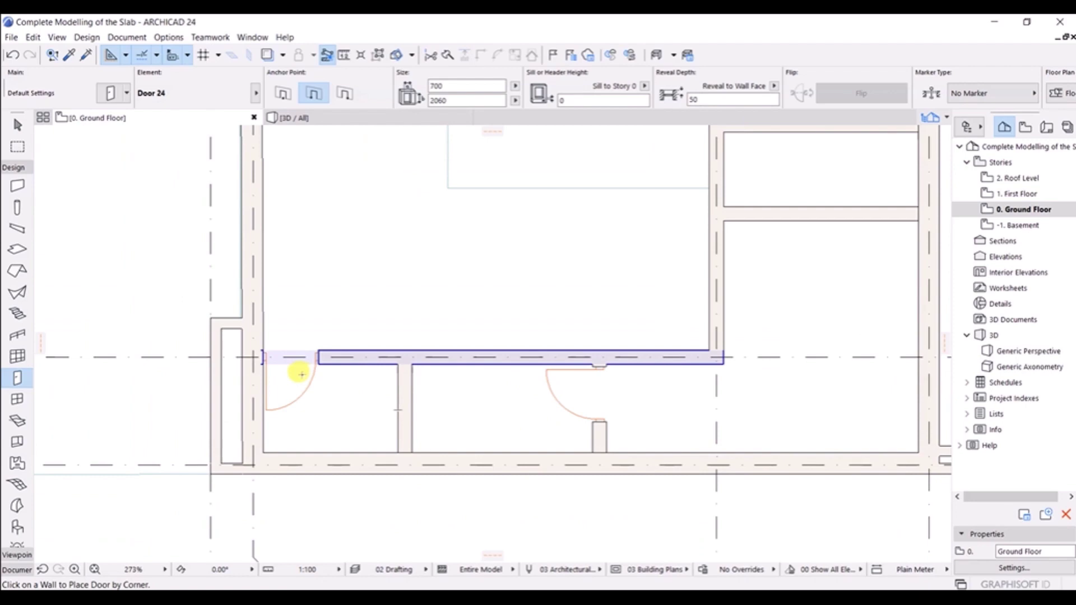
pyautogui.scroll(8, 641, 290)
pyautogui.hscroll(6, 642, 290)
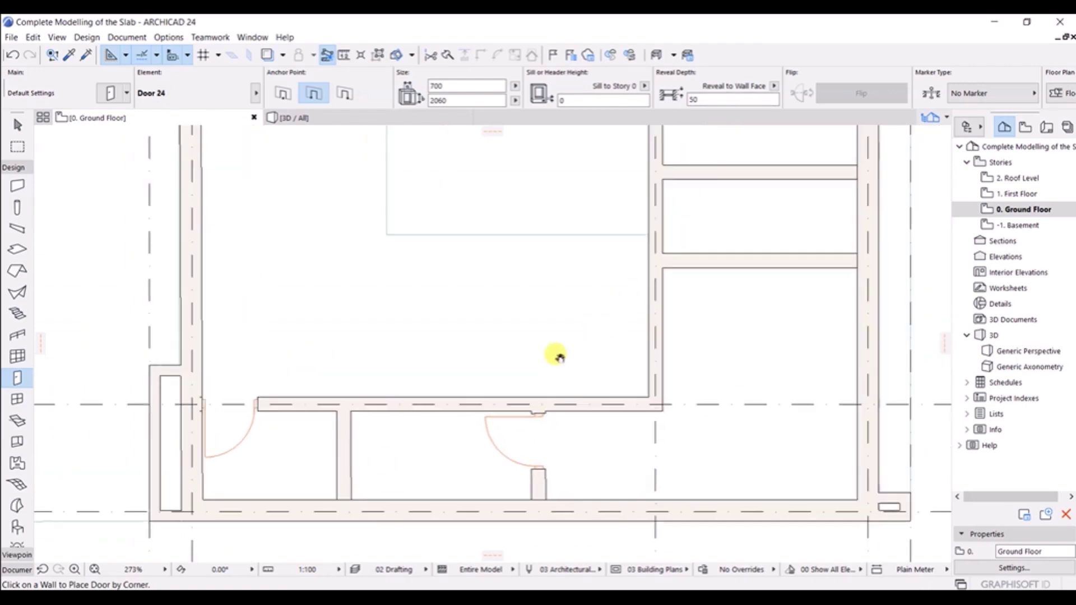
pyautogui.scroll(6, 572, 327)
pyautogui.scroll(-1, 569, 295)
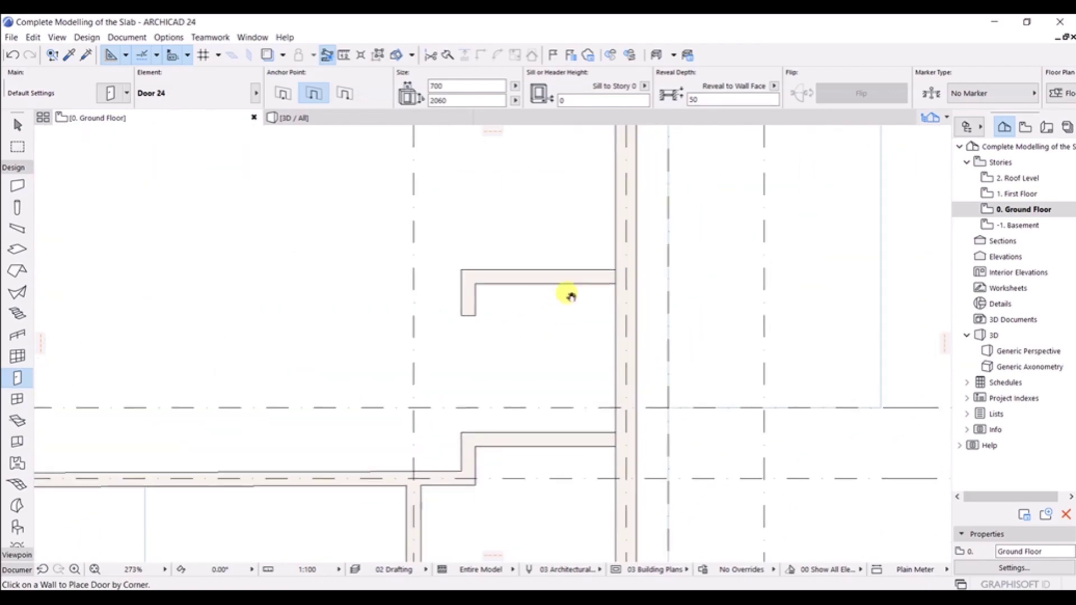
pyautogui.hscroll(3, 544, 397)
pyautogui.scroll(-2, 545, 352)
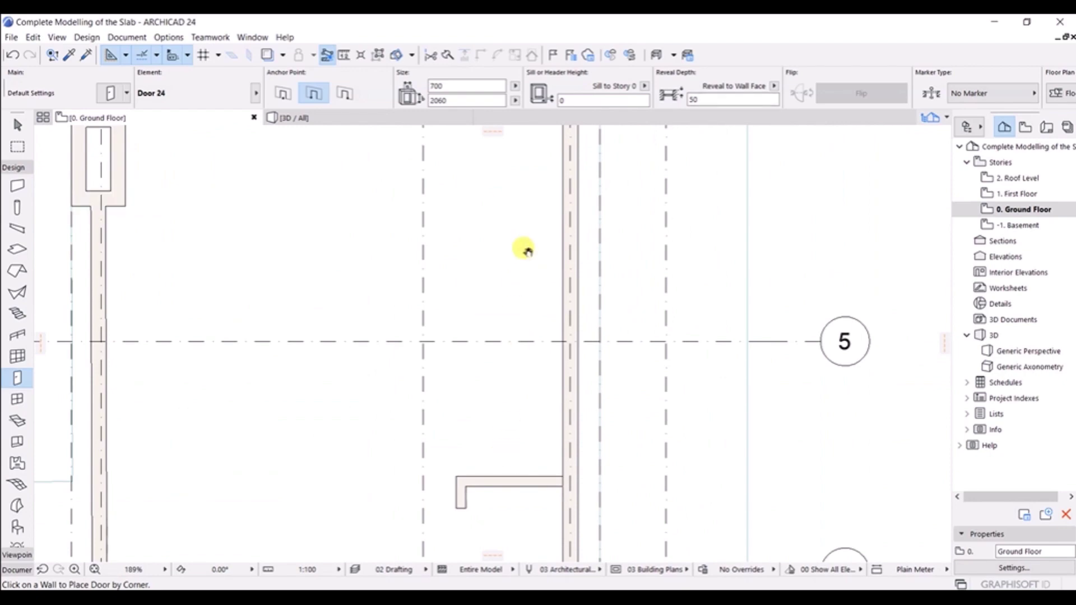
pyautogui.scroll(5, 525, 241)
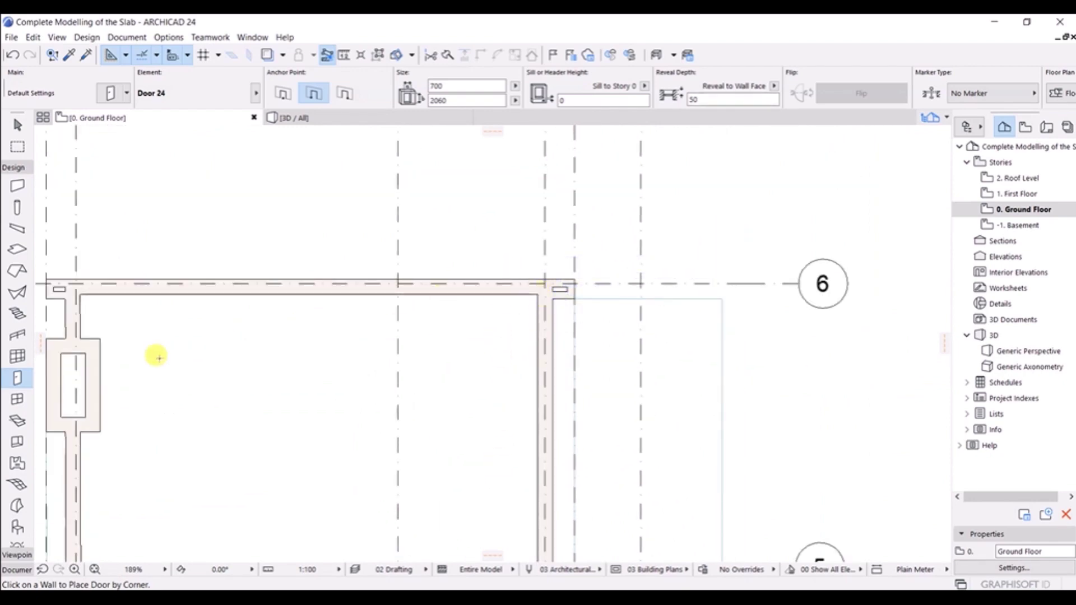
pyautogui.click(24, 380)
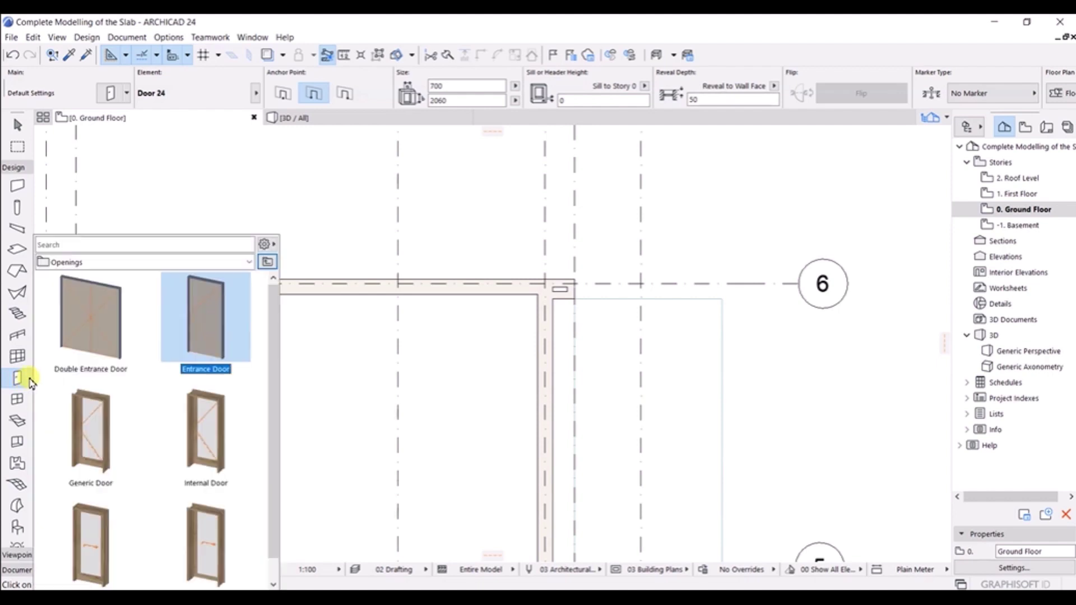
pyautogui.click(84, 325)
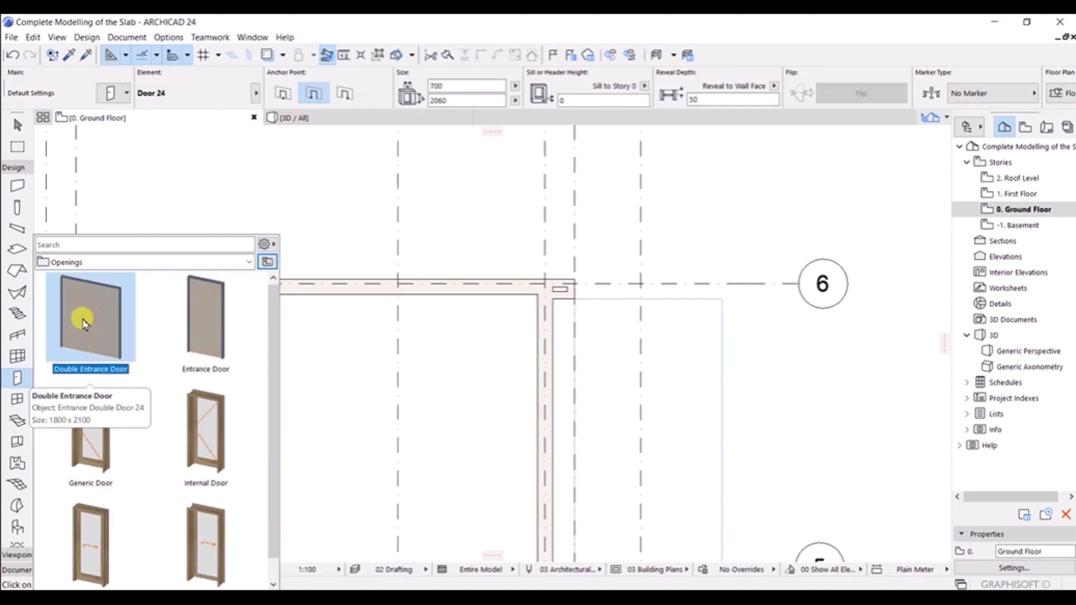
pyautogui.doubleClick(103, 332)
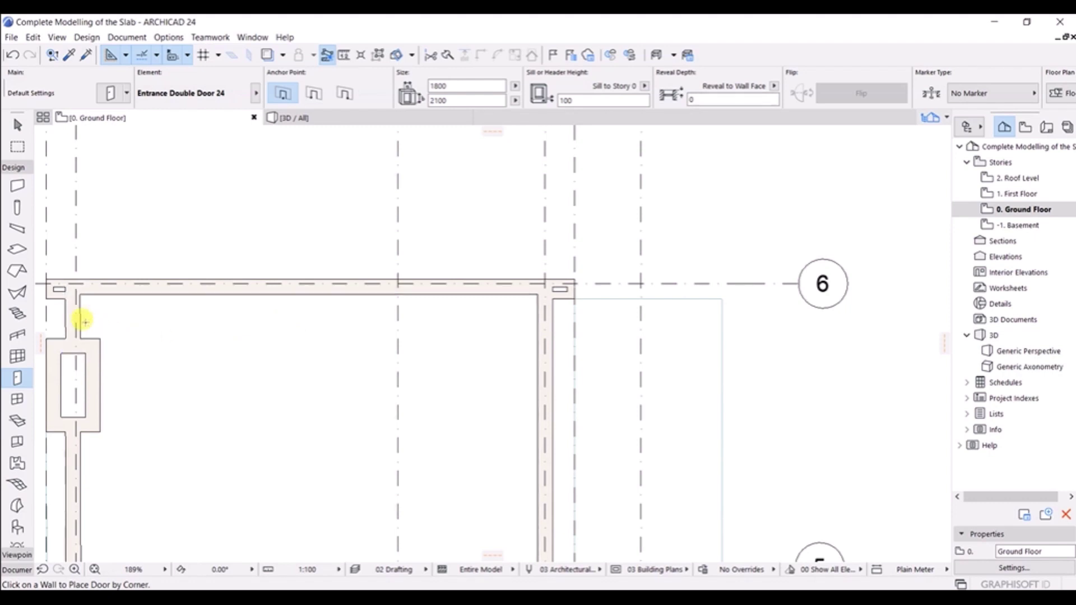
# Place the double entrance door by corner at the upper end of the right exterior wall near grid line 6, opening inward.
pyautogui.click(538, 336)
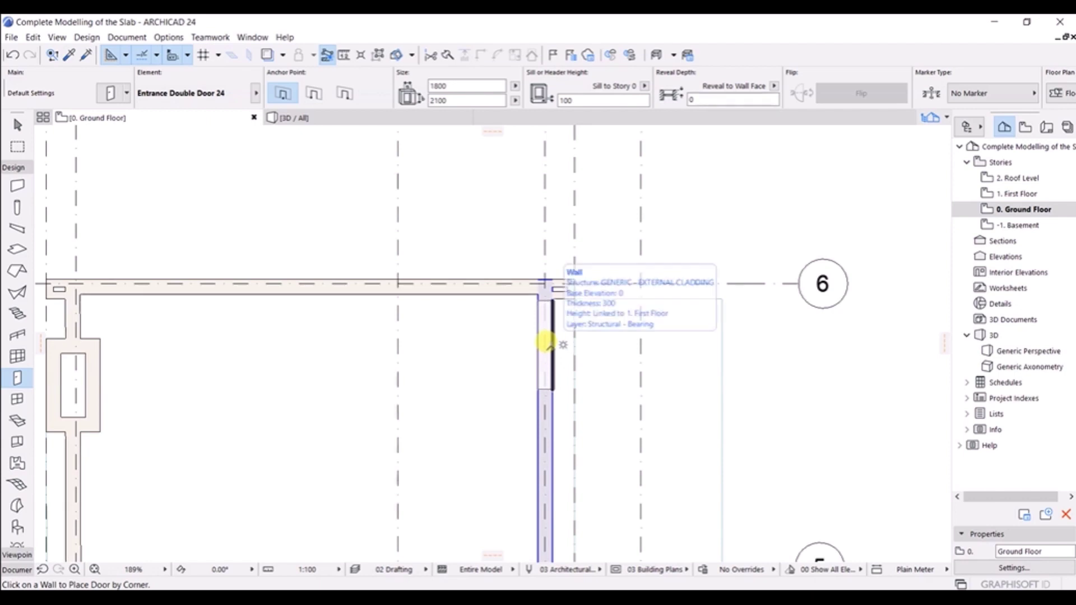
pyautogui.click(314, 93)
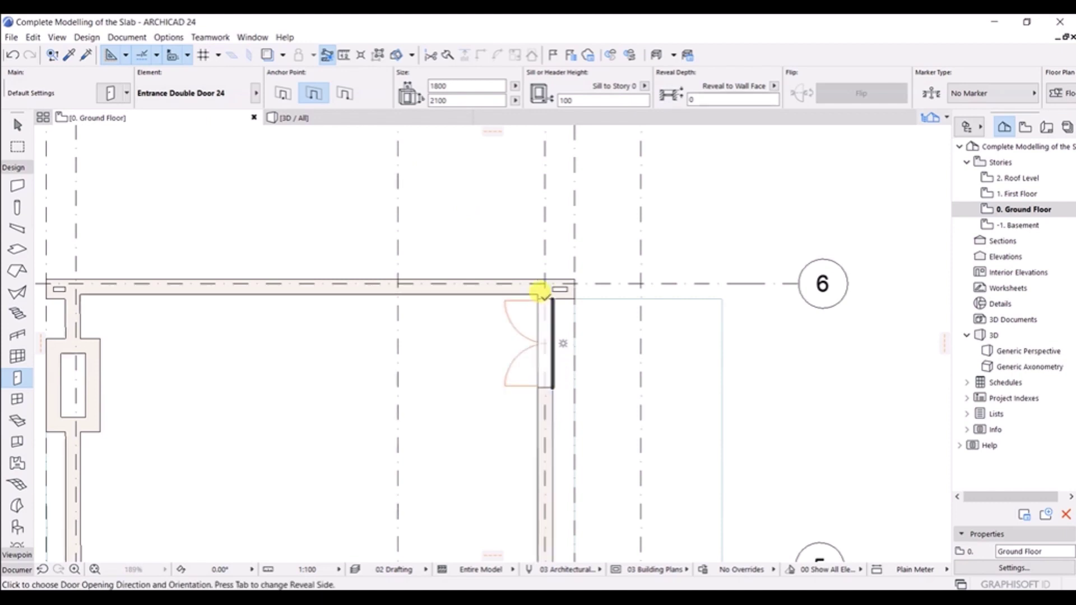
pyautogui.click(541, 292)
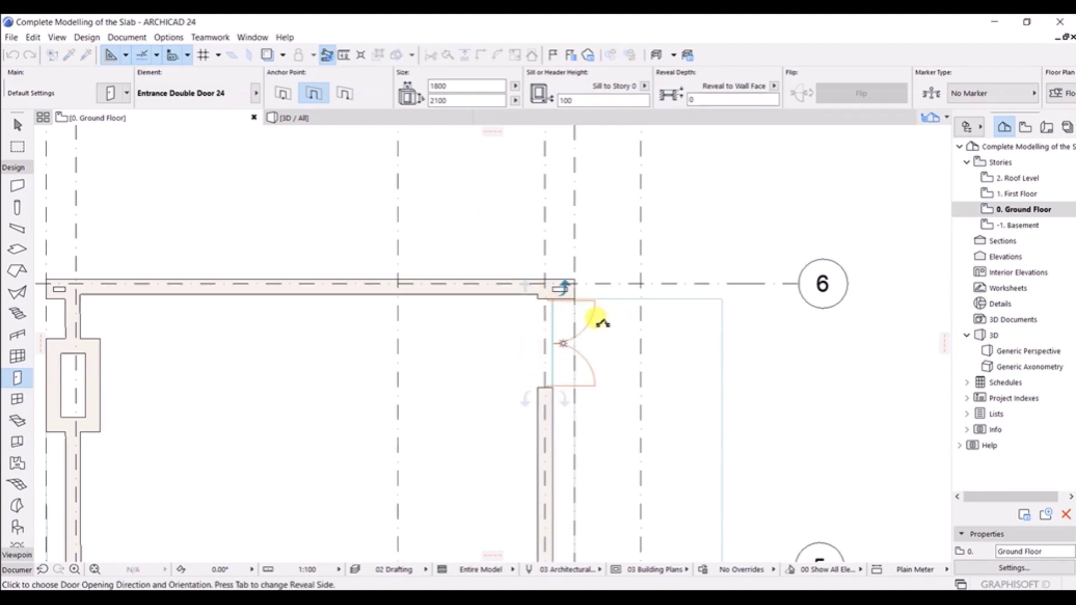
pyautogui.click(477, 350)
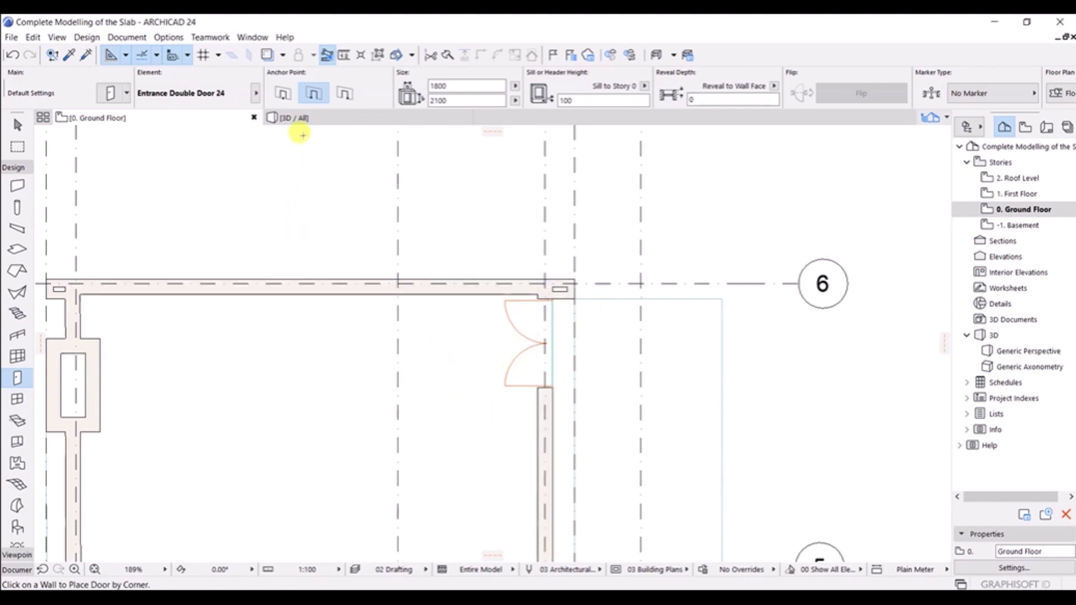
# Examine the double entrance door from outside the building in the 3D perspective.
pyautogui.click(294, 118)
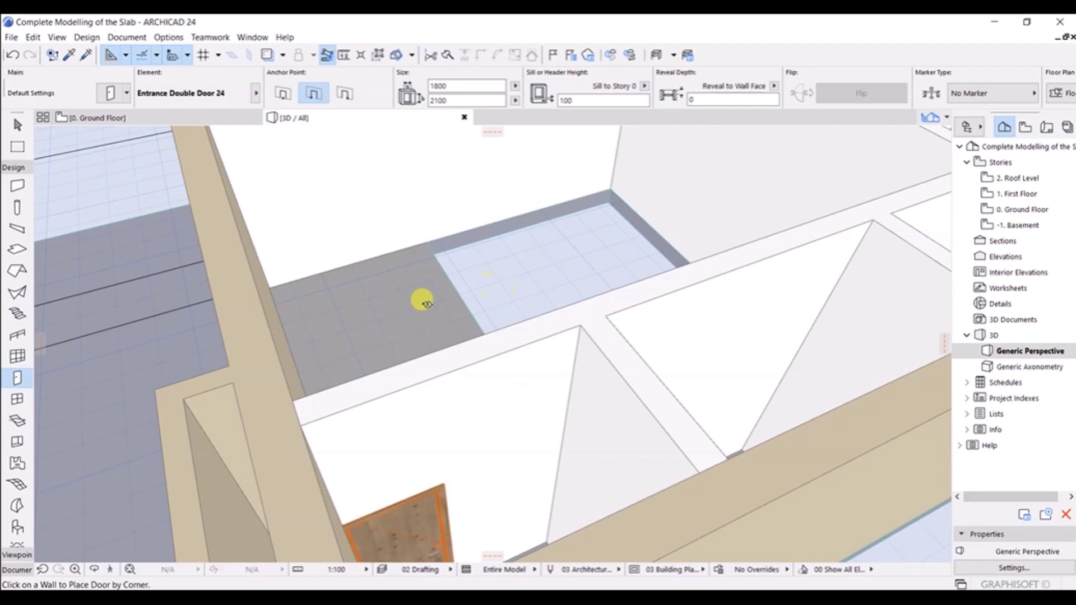
pyautogui.scroll(-5, 443, 303)
pyautogui.keyDown('shift'); pyautogui.moveTo(421, 300); pyautogui.dragTo(692, 392, button='middle'); pyautogui.keyUp('shift')
pyautogui.keyDown('shift'); pyautogui.moveTo(716, 435); pyautogui.dragTo(712, 269, button='middle'); pyautogui.keyUp('shift')
pyautogui.scroll(6, 590, 346)
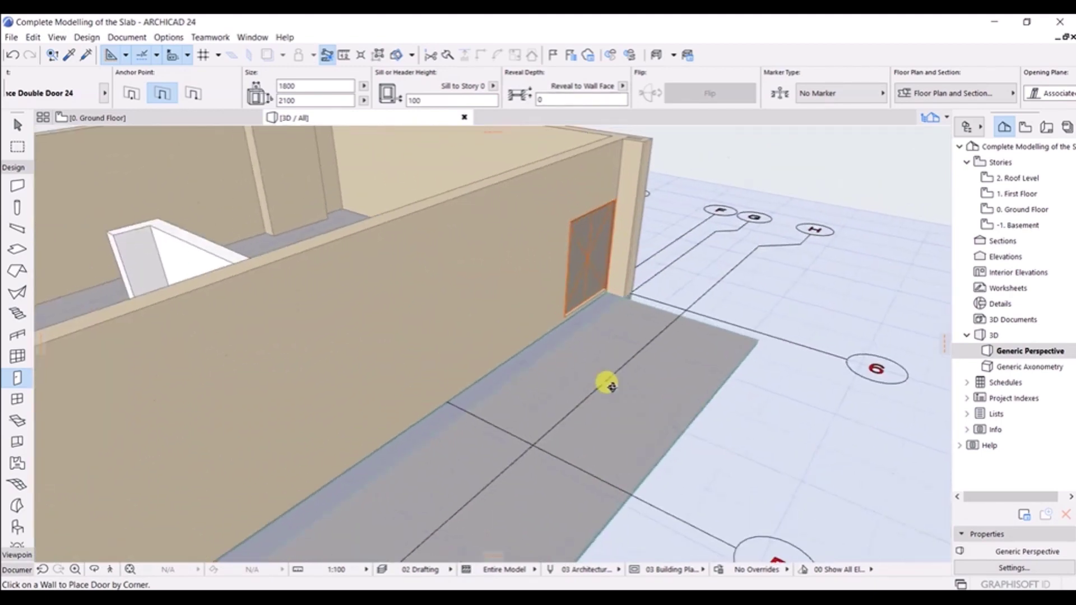
# Return to the Ground Floor plan and load the Internal Door favorite, 900 × 2100, into the Door tool.
pyautogui.scroll(8, 617, 386)
pyautogui.scroll(-12, 614, 246)
pyautogui.keyDown('shift'); pyautogui.moveTo(413, 425); pyautogui.dragTo(644, 365, button='middle'); pyautogui.keyUp('shift')
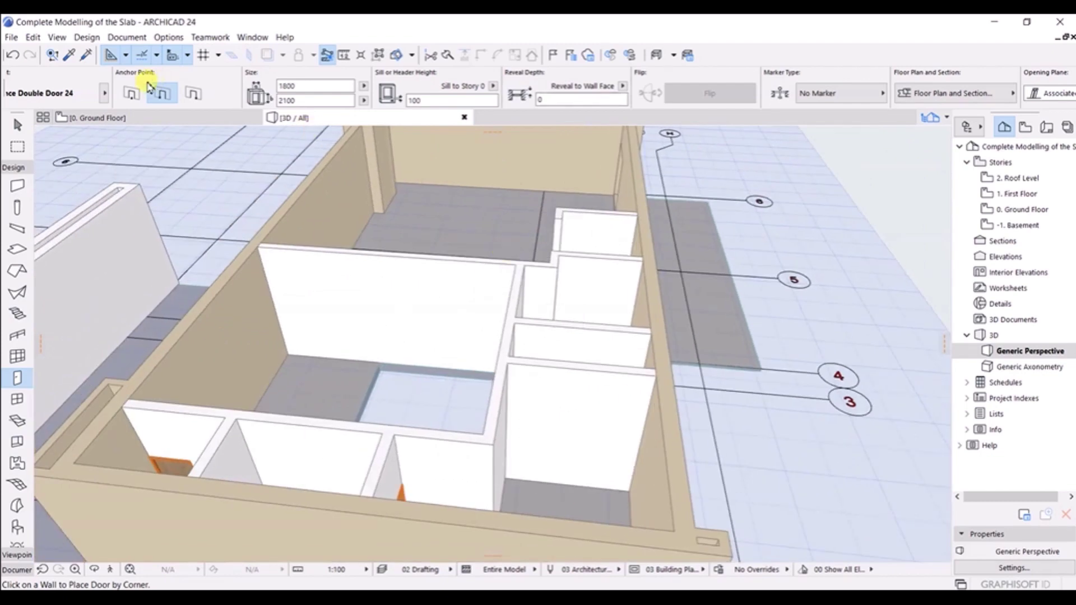
pyautogui.click(137, 118)
pyautogui.scroll(-6, 539, 387)
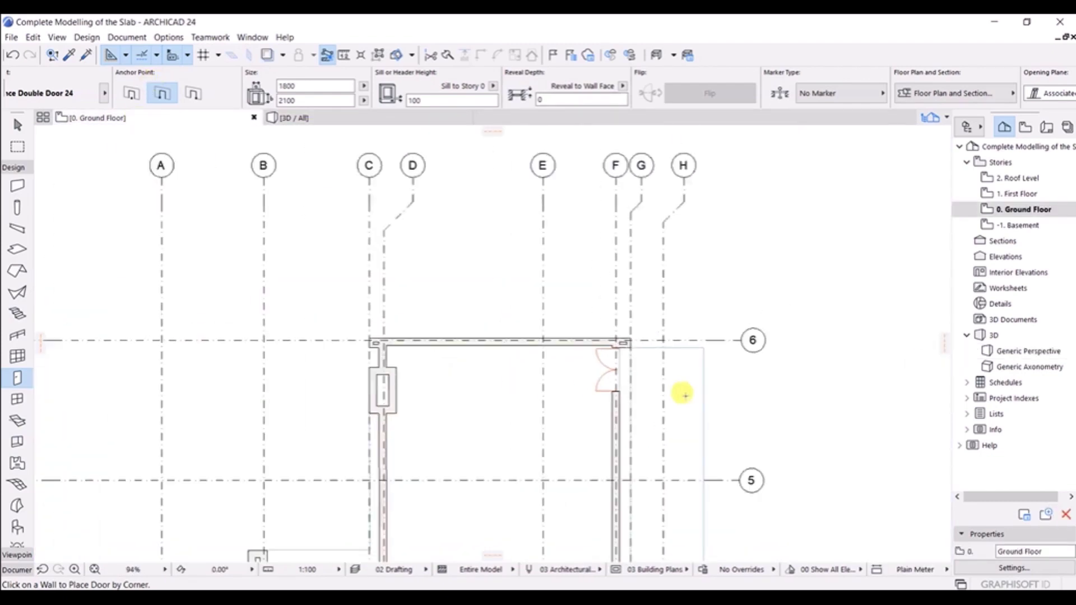
pyautogui.moveTo(646, 386); pyautogui.dragTo(629, 309, button='middle')
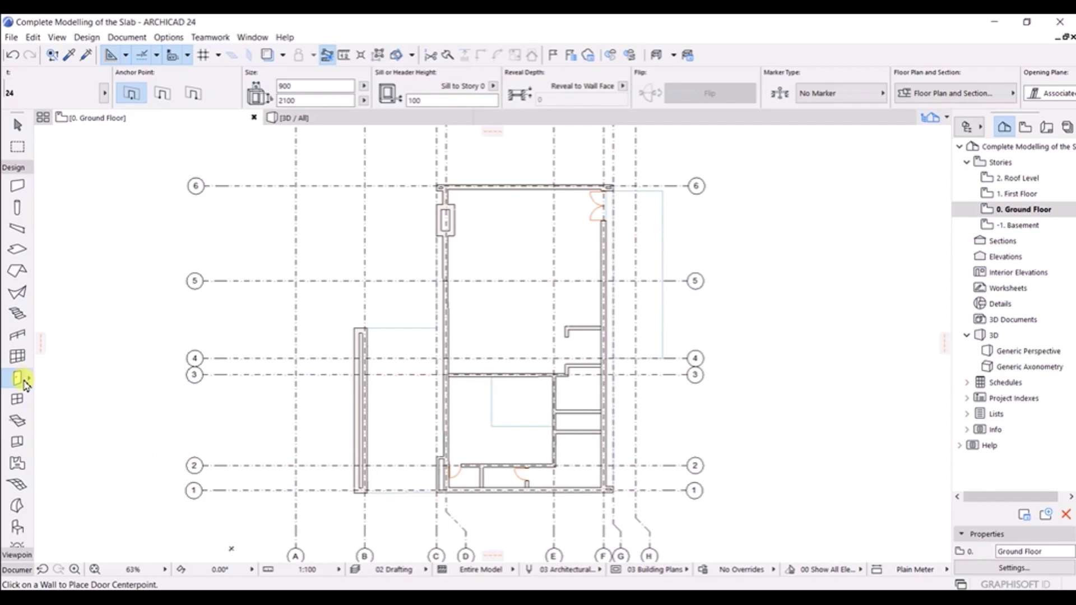
pyautogui.click(28, 382)
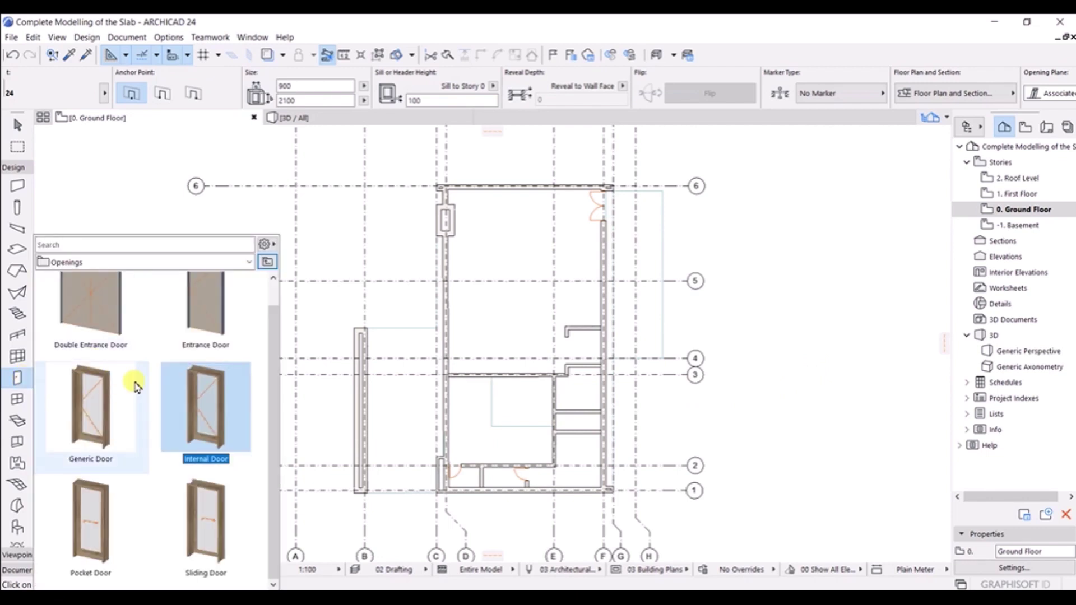
pyautogui.click(207, 410)
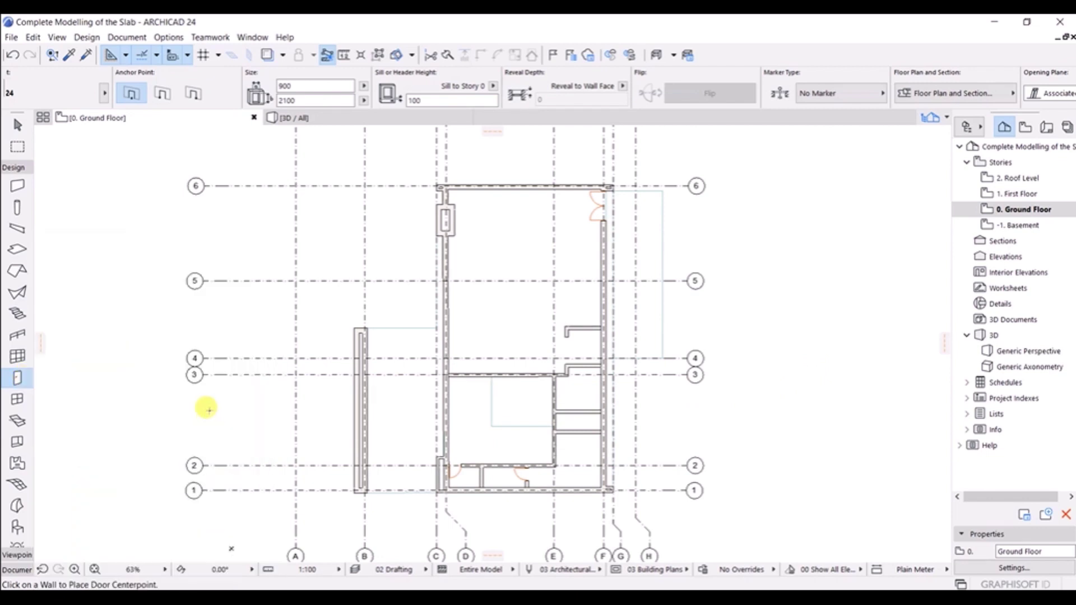
# Place doors by centerpoint at the right end of the grid line 2 partition, opening upward, and mid-span in the short partition below grid line 3, opening downward.
pyautogui.scroll(3, 562, 464)
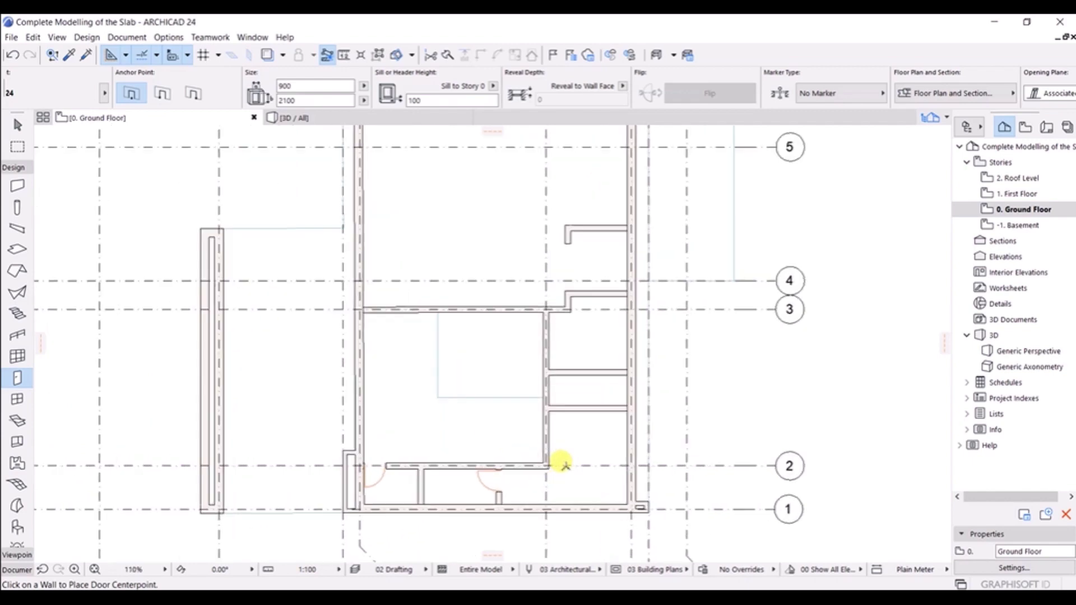
pyautogui.scroll(2, 562, 464)
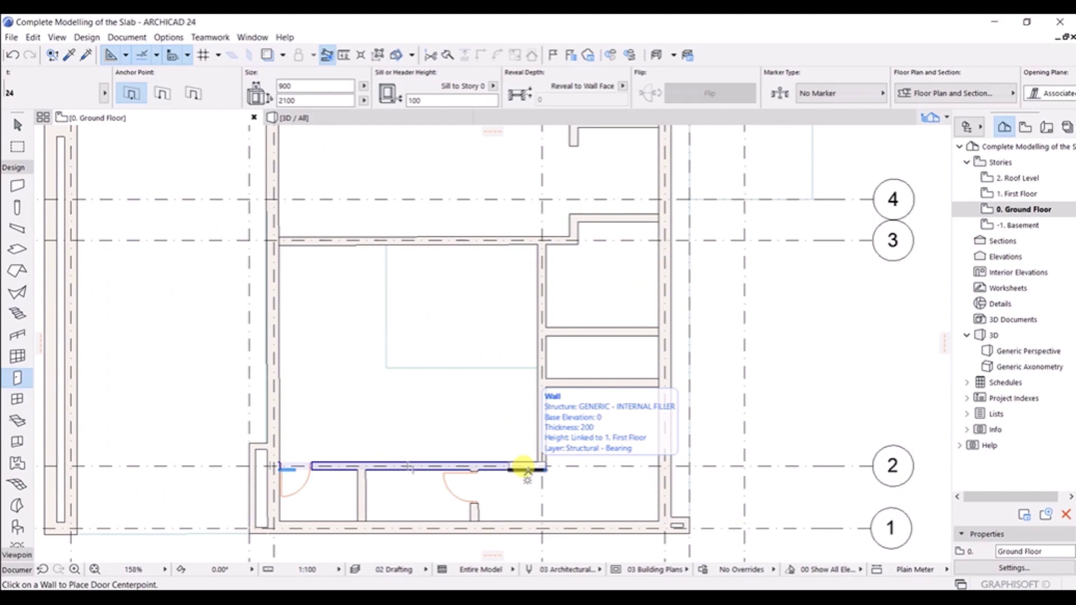
pyautogui.click(523, 465)
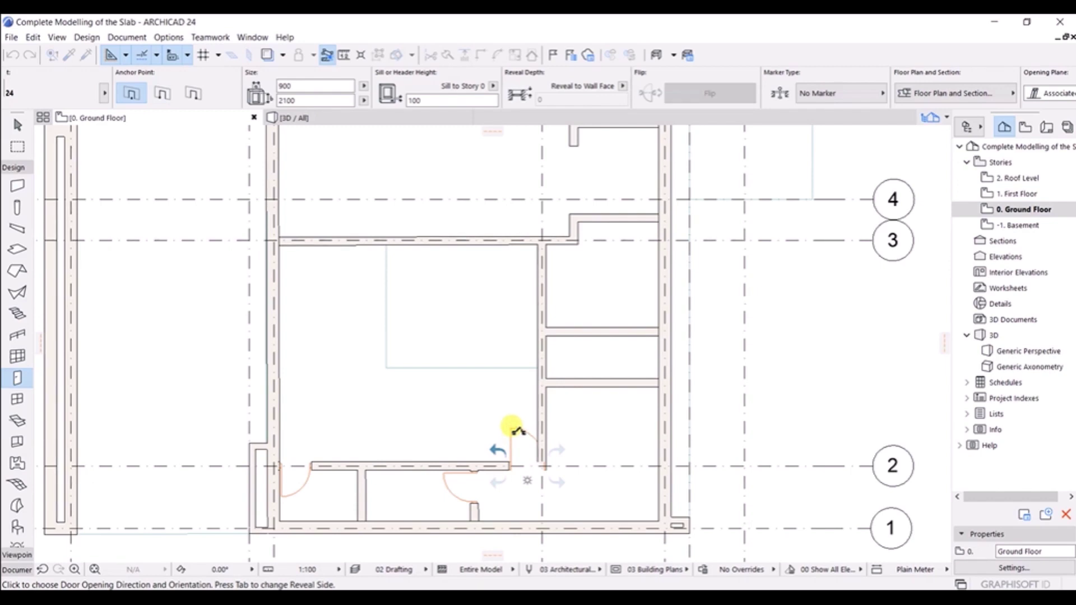
pyautogui.click(517, 430)
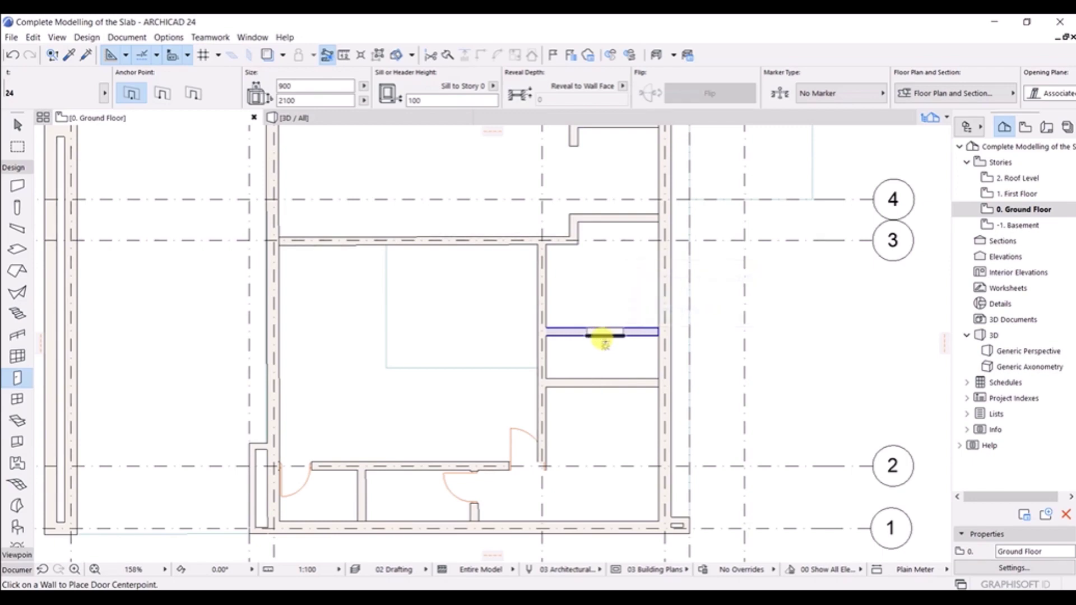
pyautogui.click(605, 337)
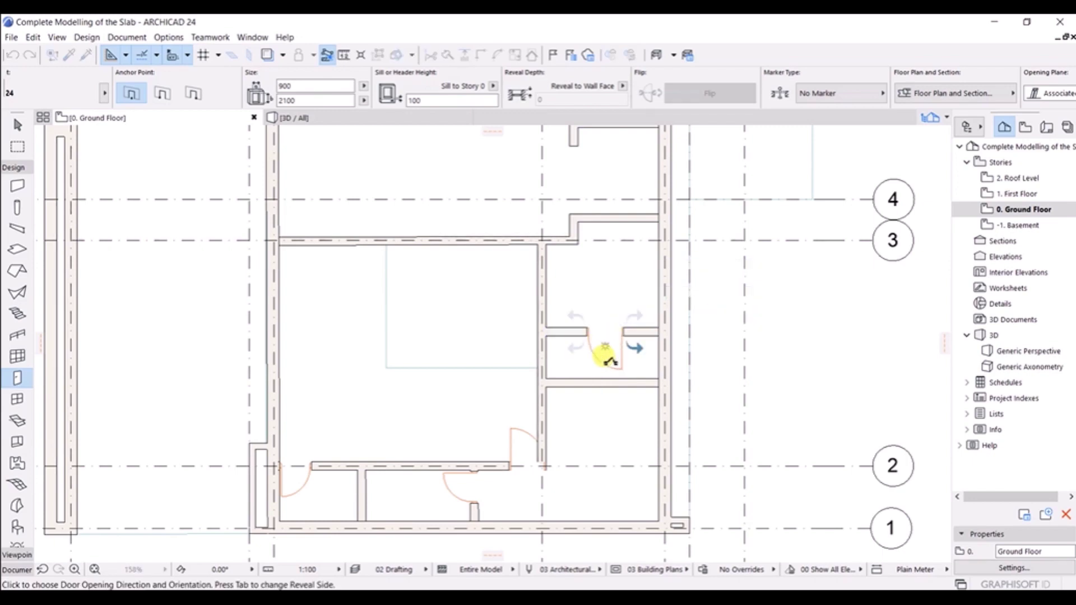
pyautogui.click(590, 357)
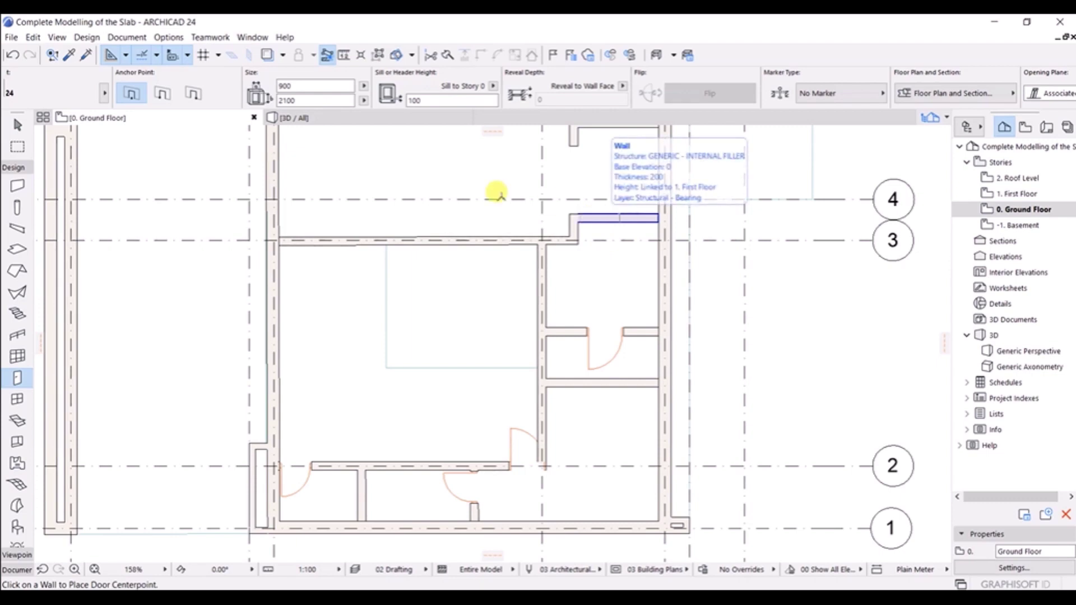
# Place a door by corner at the left end of the short partition just above grid line 3, opening downward into the room.
pyautogui.click(162, 97)
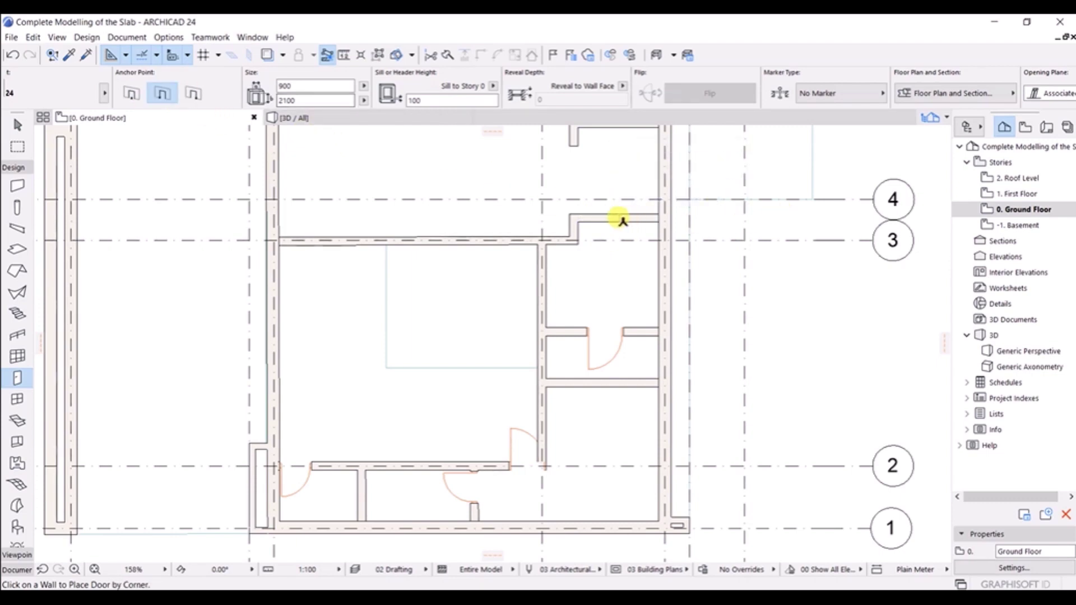
pyautogui.click(579, 220)
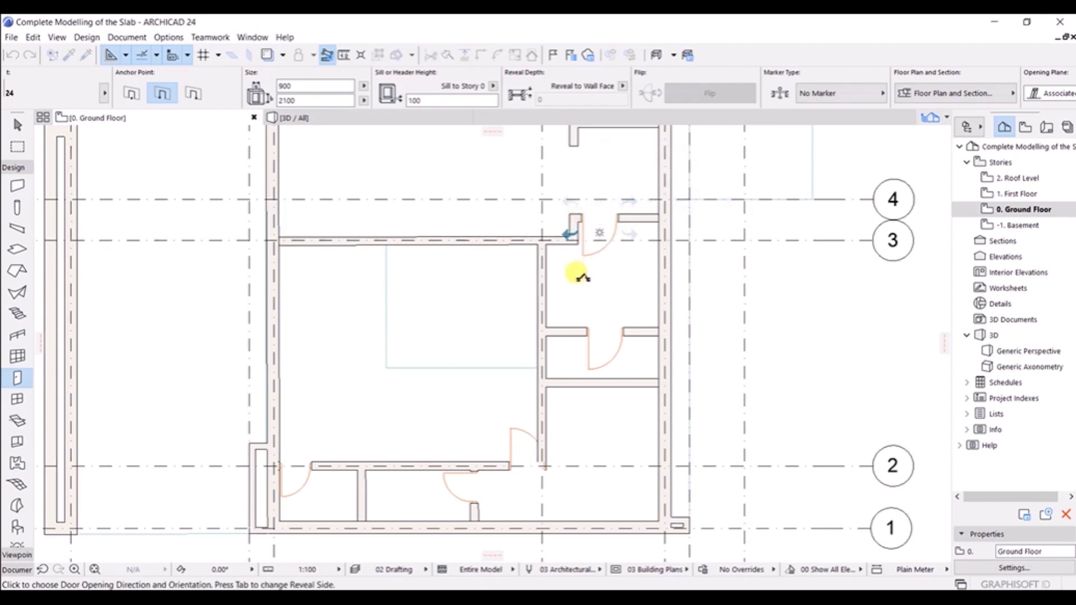
pyautogui.click(579, 274)
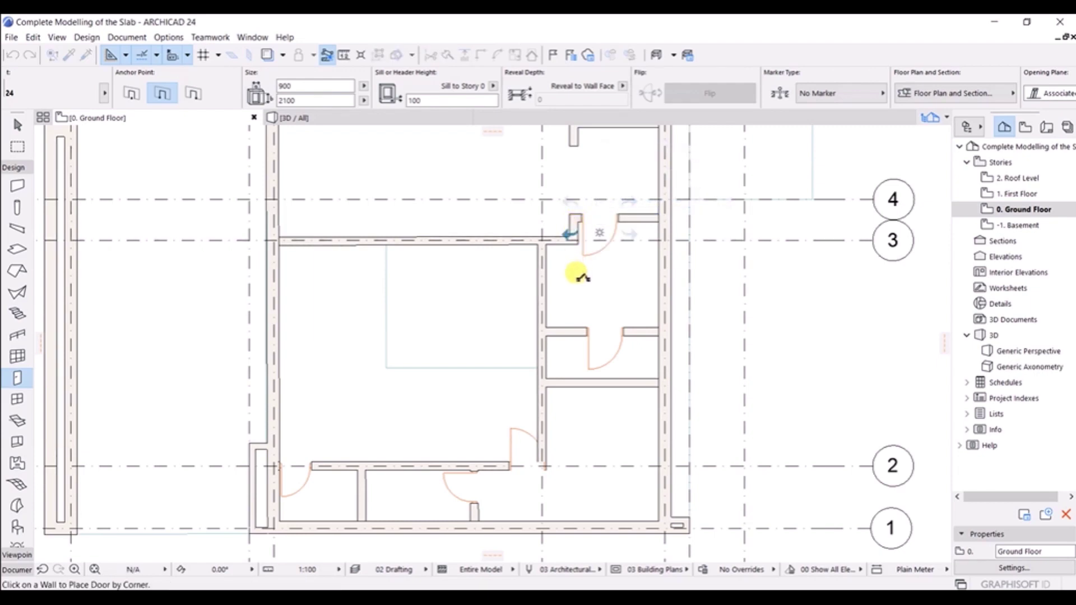
# Using the other corner anchor, place a door in the right exterior wall at grid line 4, hinged at its upper side and opening inward.
pyautogui.moveTo(615, 230); pyautogui.dragTo(621, 289, button='middle')
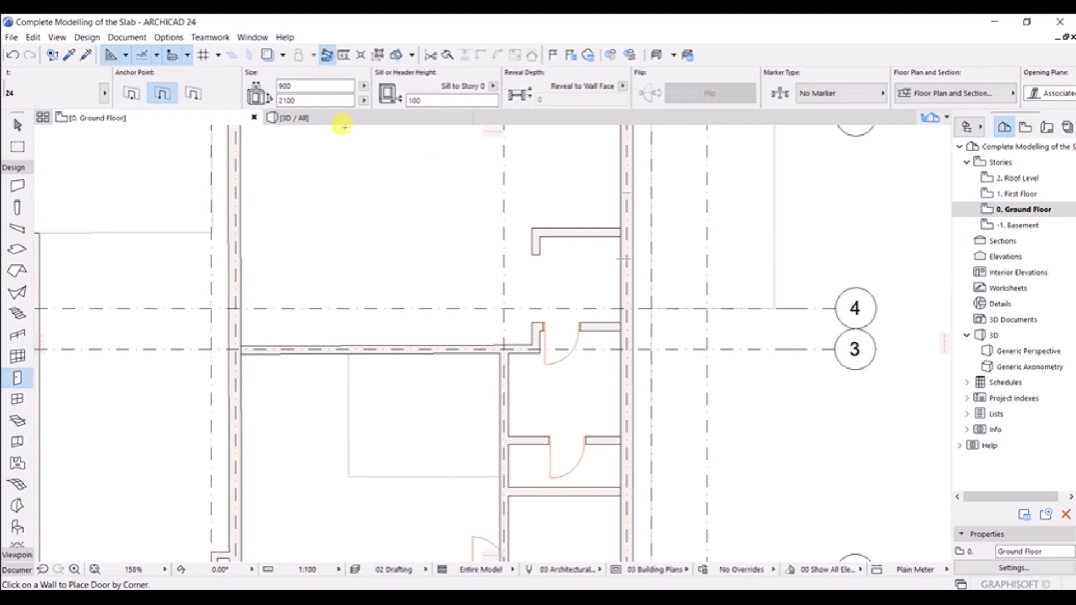
pyautogui.click(192, 91)
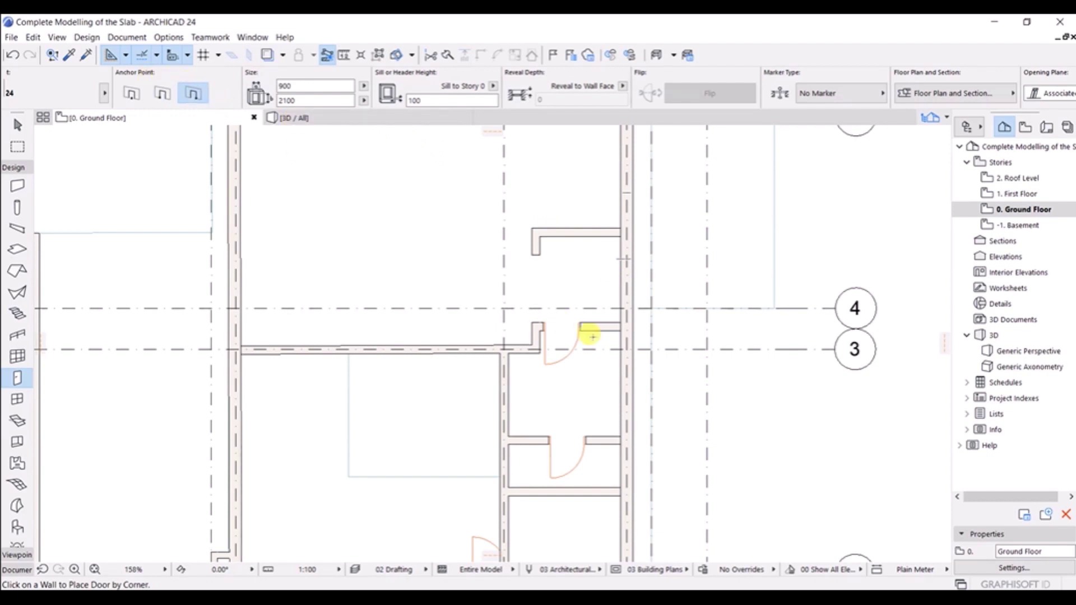
pyautogui.click(630, 320)
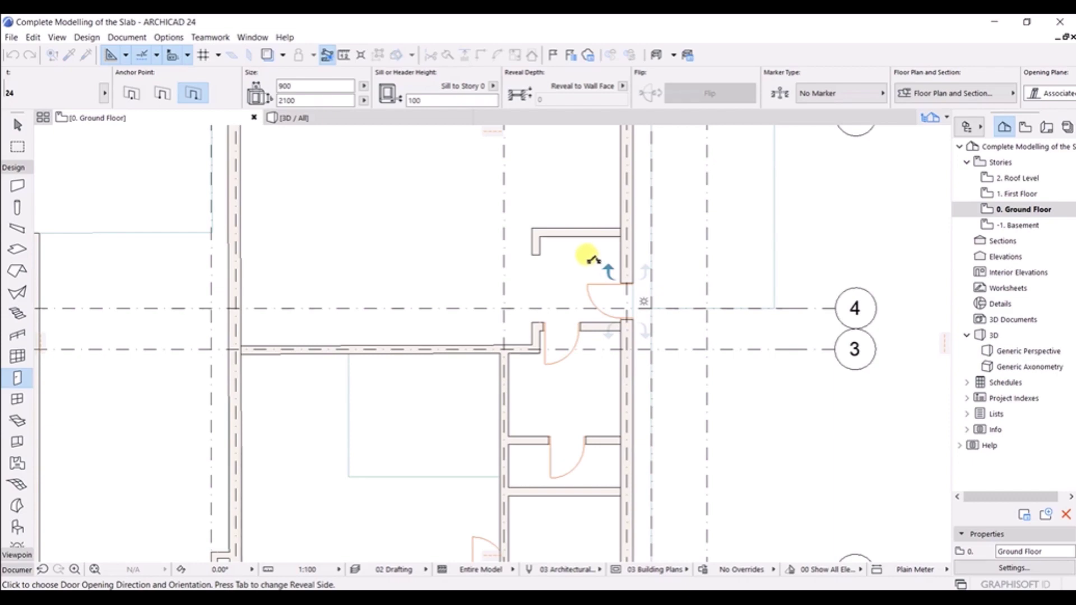
pyautogui.click(592, 260)
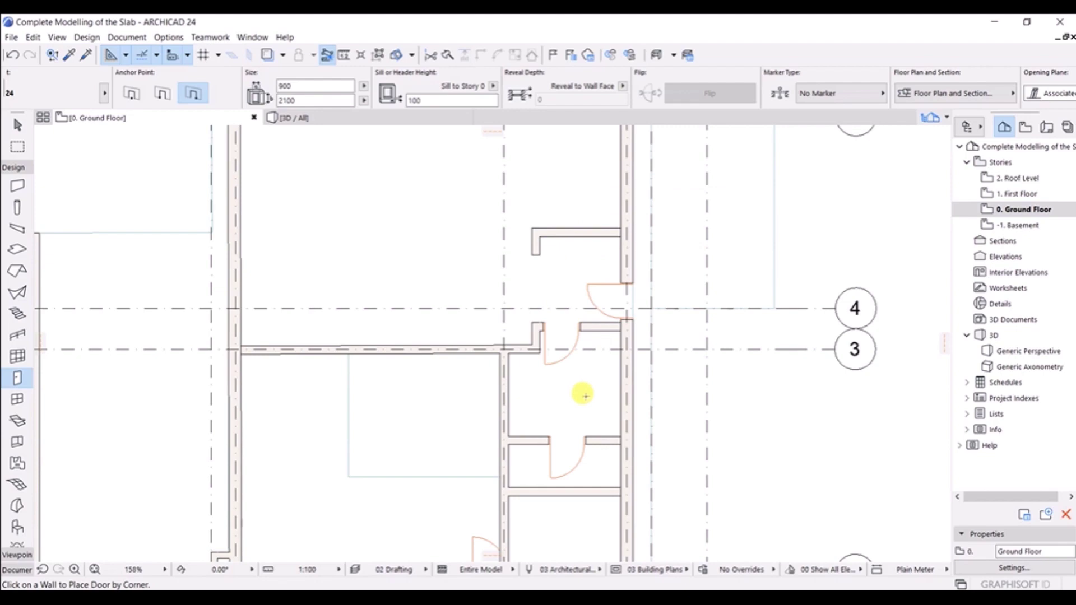
# Place a door by corner at the left end of the grid line 3 partition, opening upward into the large room.
pyautogui.scroll(-2, 487, 391)
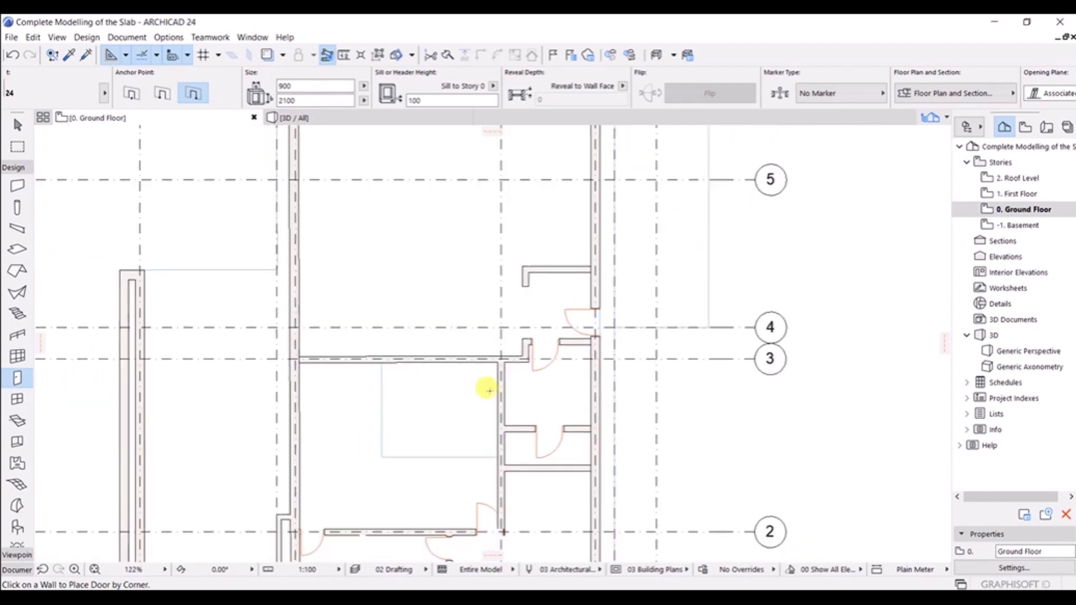
pyautogui.scroll(-1, 488, 391)
pyautogui.scroll(-1, 493, 377)
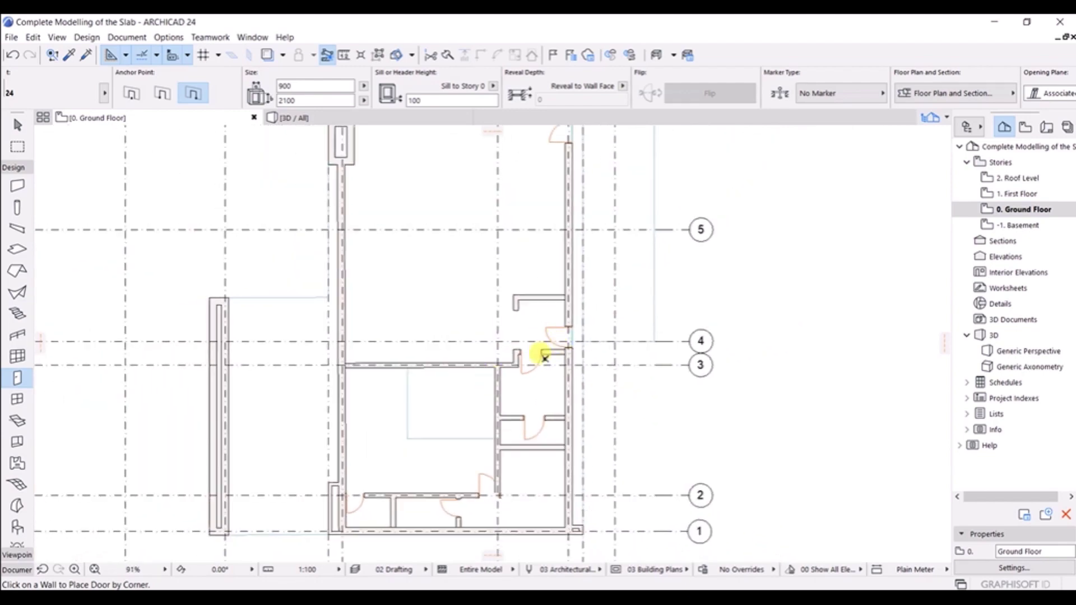
pyautogui.click(523, 353)
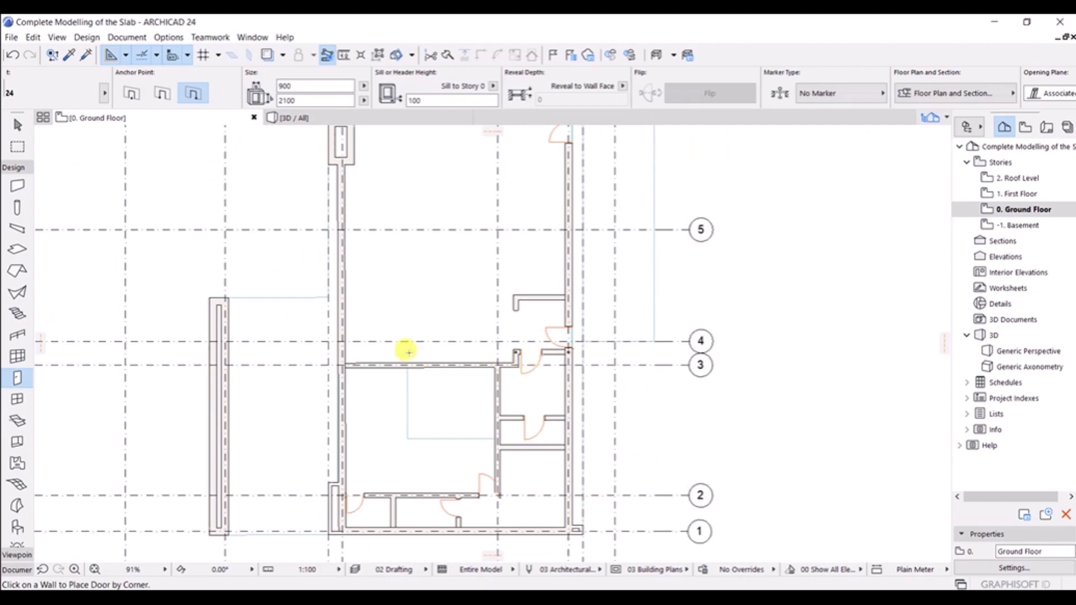
pyautogui.scroll(4, 365, 354)
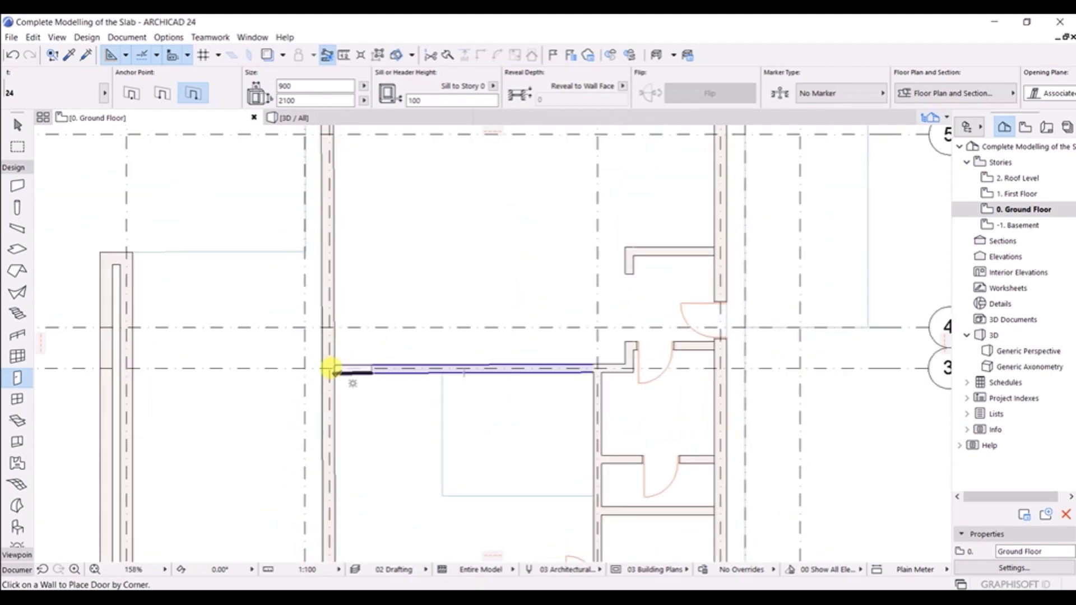
pyautogui.click(331, 368)
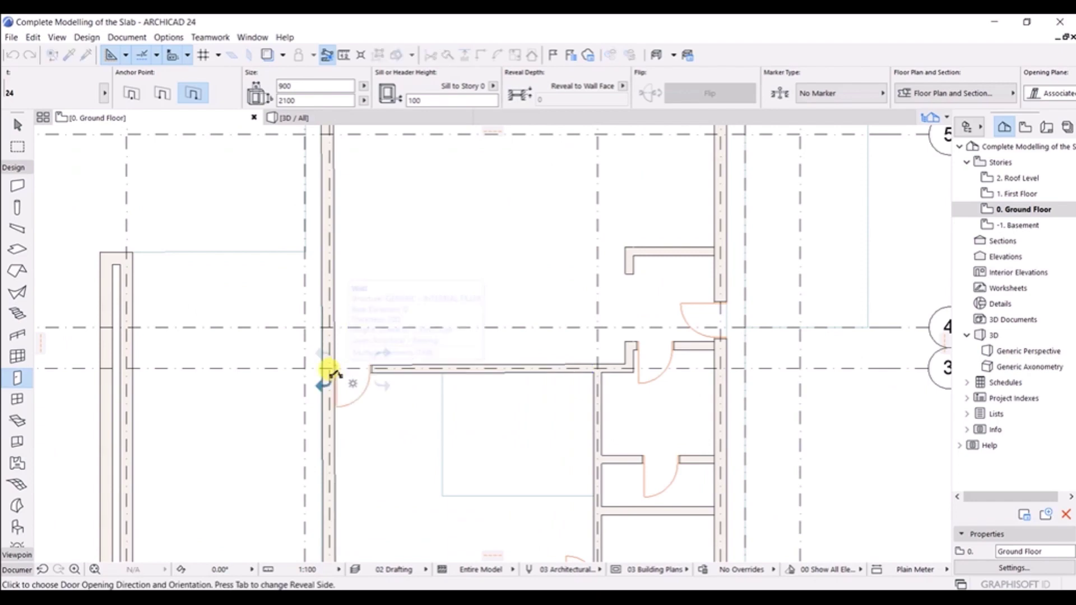
pyautogui.click(335, 306)
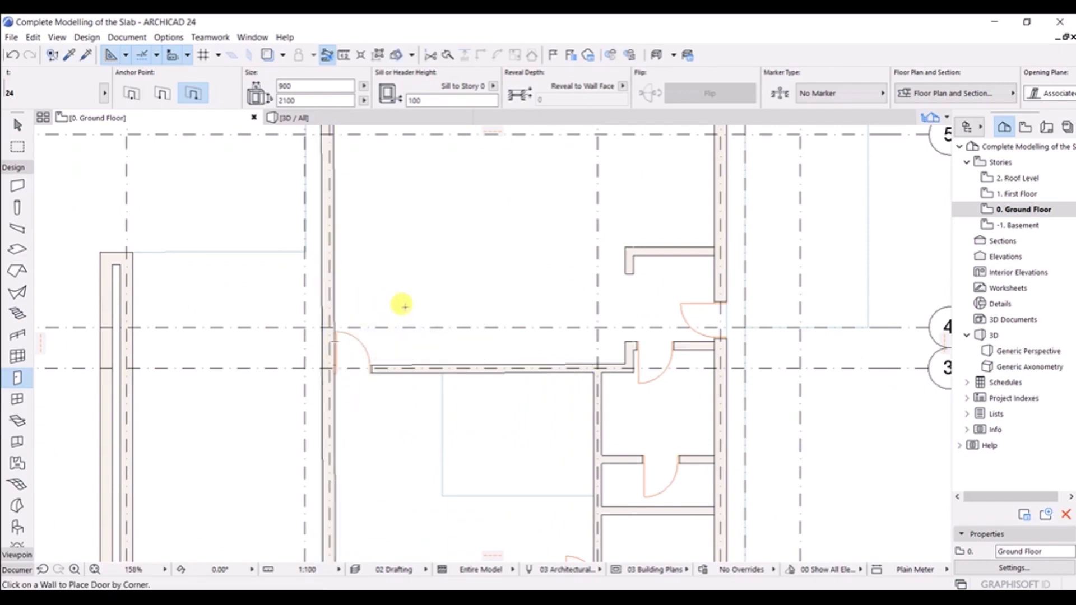
# Examine the placed doors on the plan and in the 3D perspective from outside and above, and return to the Ground Floor plan.
pyautogui.scroll(3, 364, 341)
pyautogui.scroll(2, 335, 375)
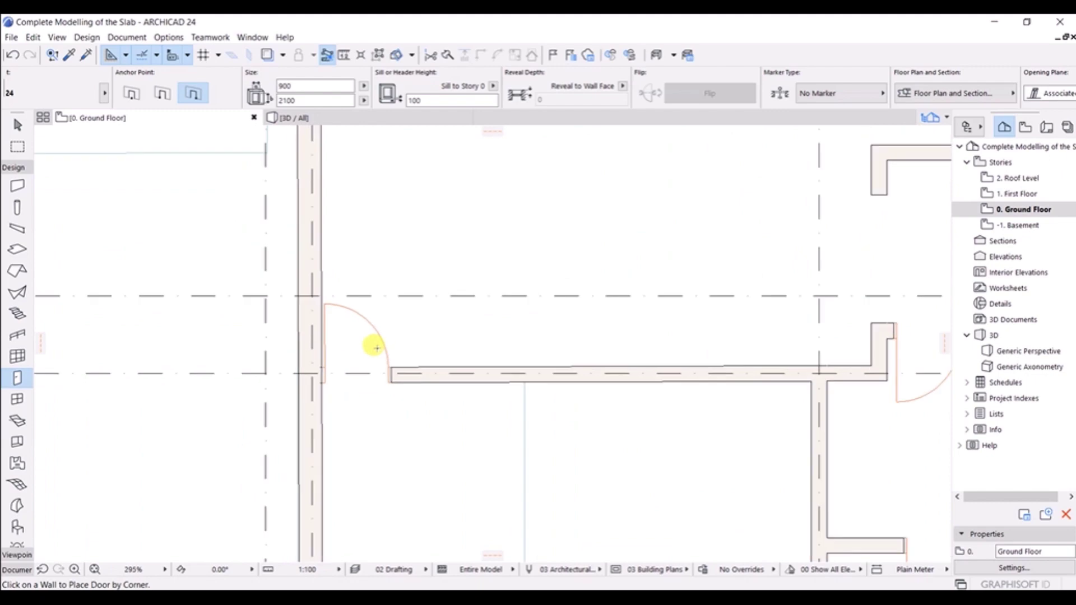
pyautogui.scroll(-2, 376, 348)
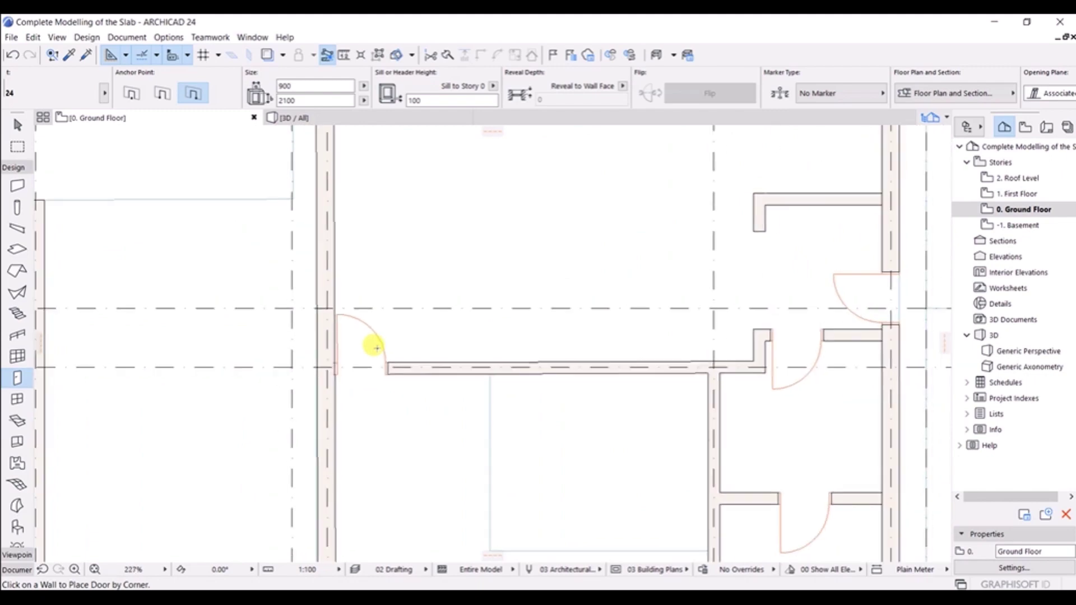
pyautogui.scroll(-5, 512, 366)
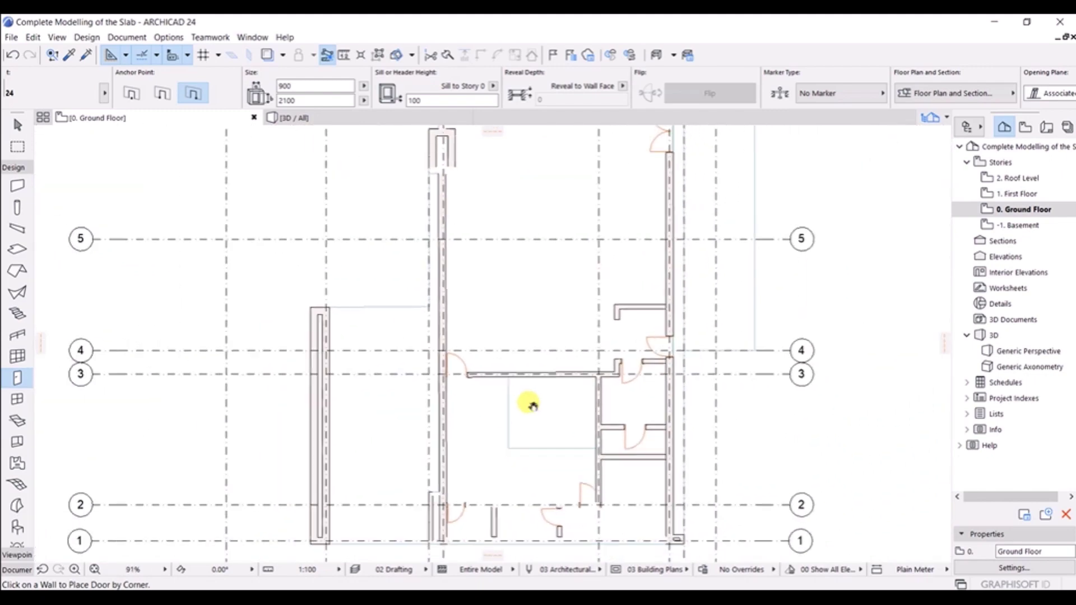
pyautogui.scroll(-3, 527, 376)
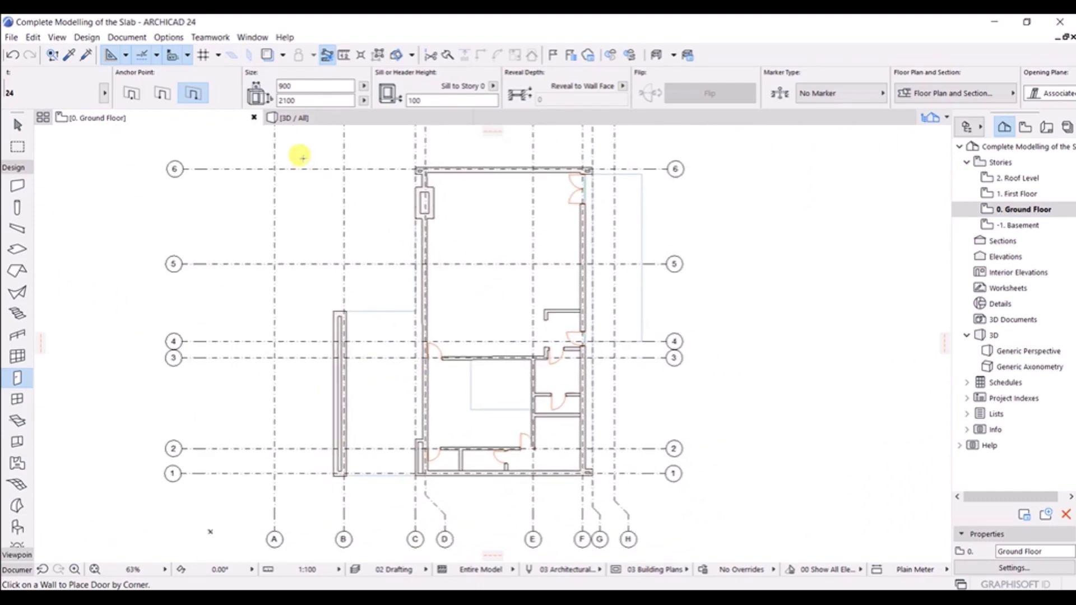
pyautogui.click(308, 122)
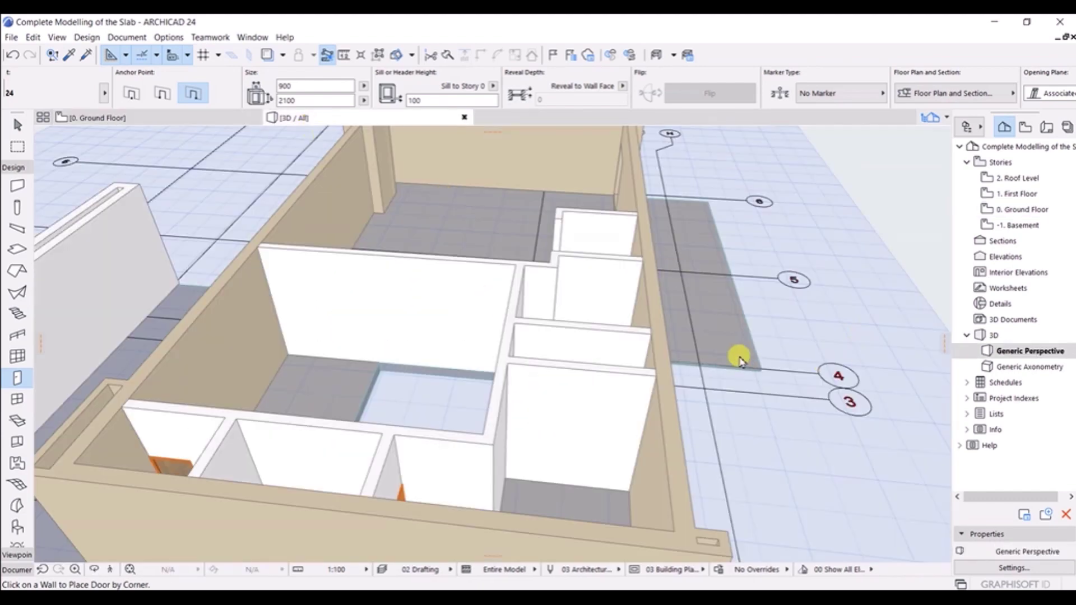
pyautogui.keyDown('shift'); pyautogui.moveTo(754, 427); pyautogui.dragTo(391, 383, button='middle'); pyautogui.keyUp('shift')
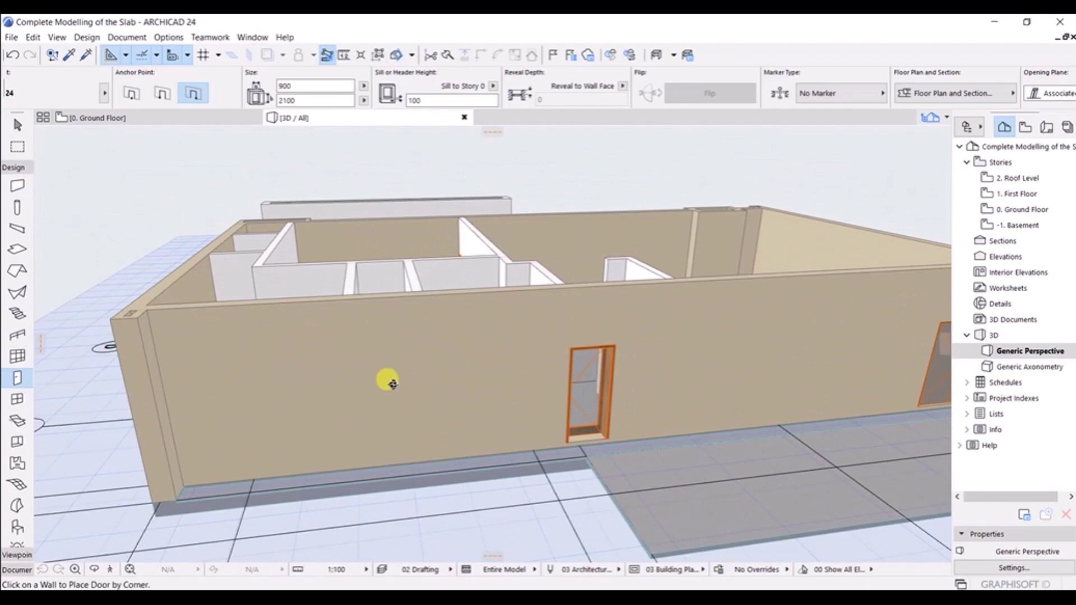
pyautogui.keyDown('shift'); pyautogui.moveTo(703, 404); pyautogui.dragTo(603, 429, button='middle'); pyautogui.keyUp('shift')
pyautogui.keyDown('shift'); pyautogui.moveTo(372, 397); pyautogui.dragTo(491, 396, button='middle'); pyautogui.keyUp('shift')
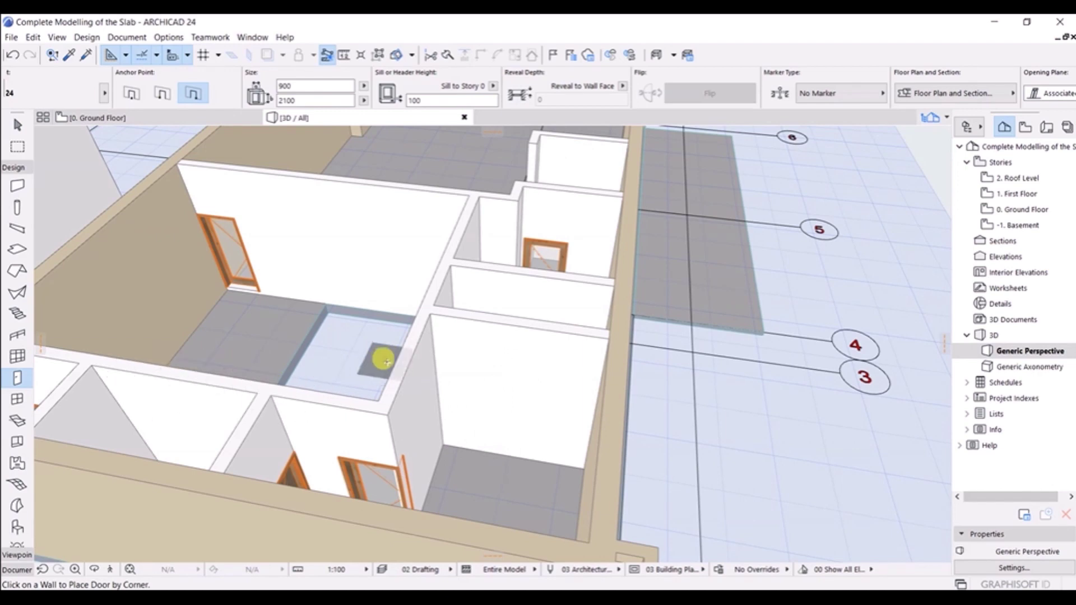
pyautogui.keyDown('shift'); pyautogui.moveTo(651, 396); pyautogui.dragTo(617, 403, button='middle'); pyautogui.keyUp('shift')
pyautogui.keyDown('shift'); pyautogui.moveTo(504, 426); pyautogui.dragTo(435, 337, button='middle'); pyautogui.keyUp('shift')
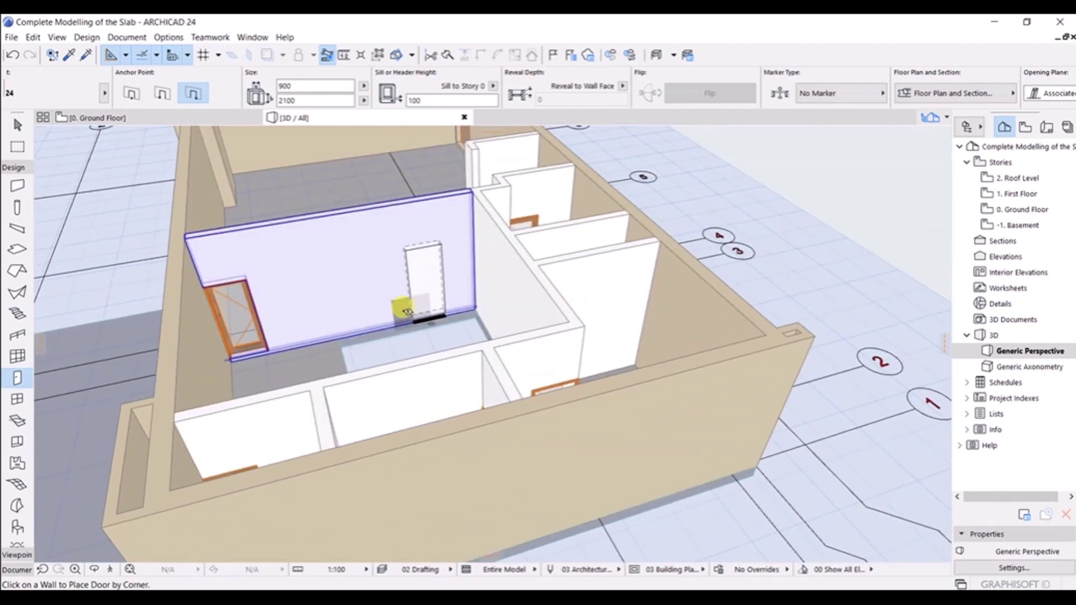
pyautogui.keyDown('shift'); pyautogui.moveTo(557, 308); pyautogui.dragTo(396, 335, button='middle'); pyautogui.keyUp('shift')
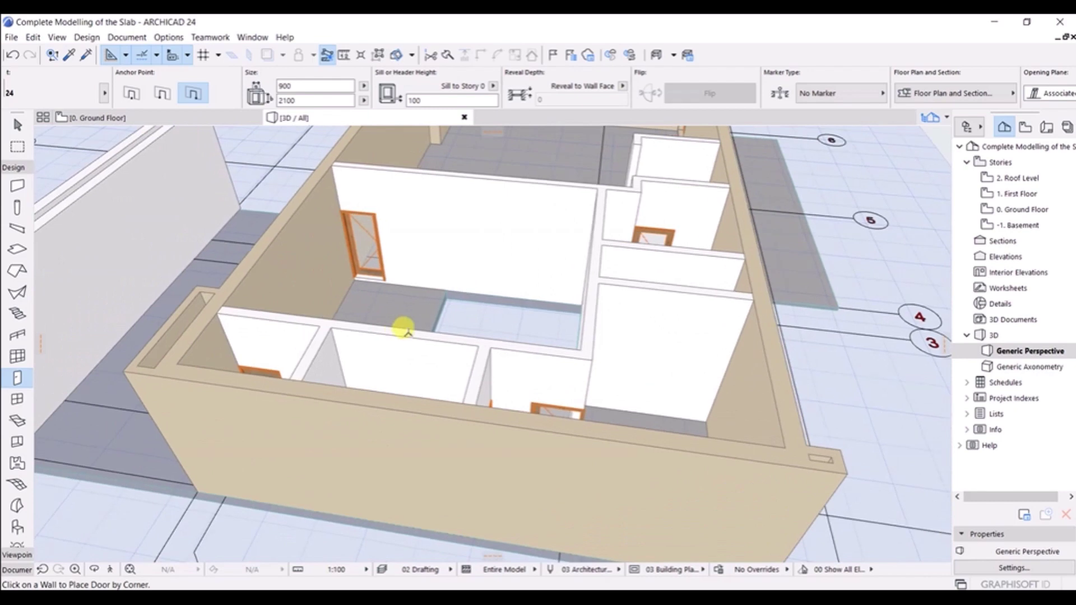
pyautogui.keyDown('shift'); pyautogui.moveTo(712, 365); pyautogui.dragTo(596, 291, button='middle'); pyautogui.keyUp('shift')
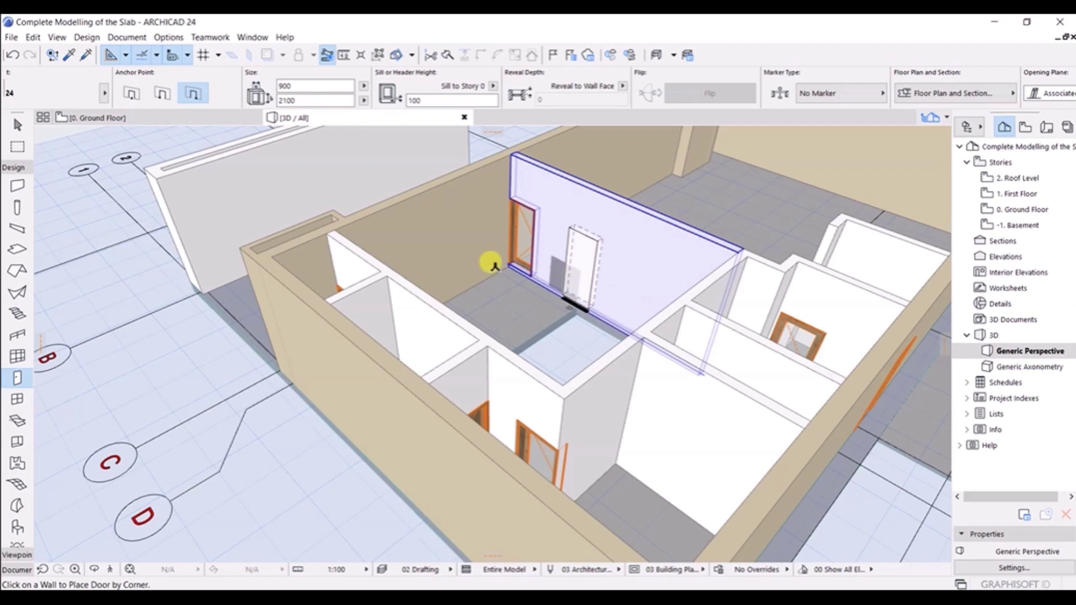
pyautogui.click(144, 122)
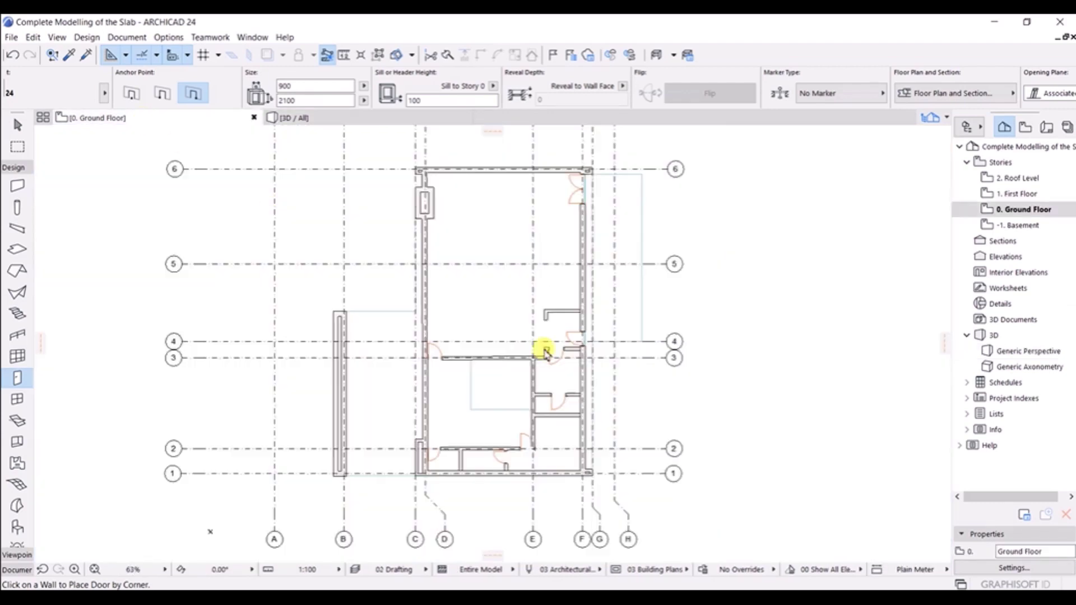
# Set up the Window tool with the Generic Window type and the second corner anchor point.
pyautogui.moveTo(735, 348); pyautogui.dragTo(737, 343, button='middle')
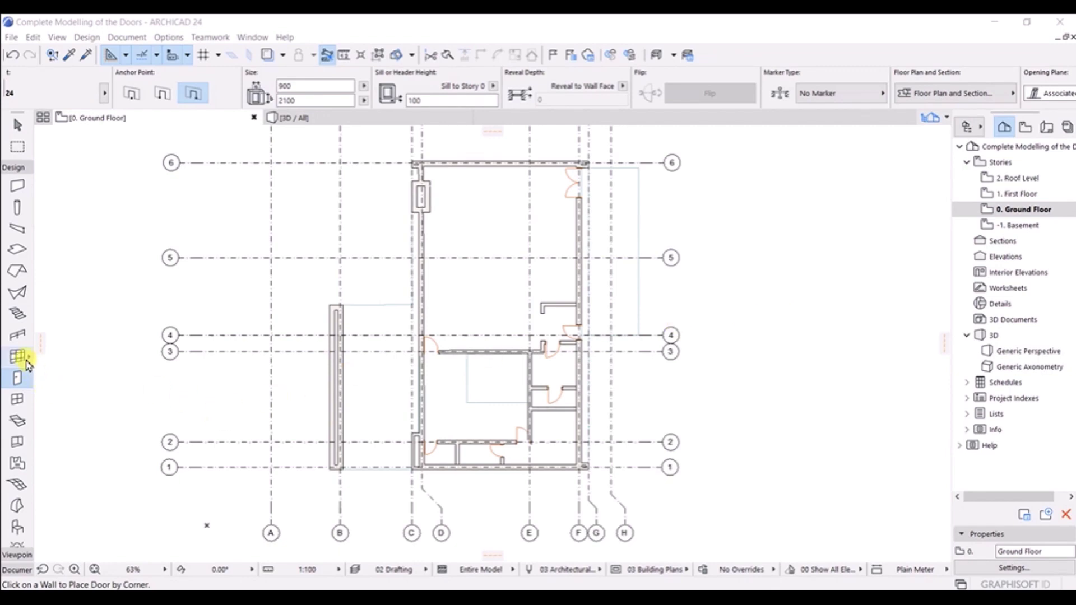
pyautogui.click(22, 401)
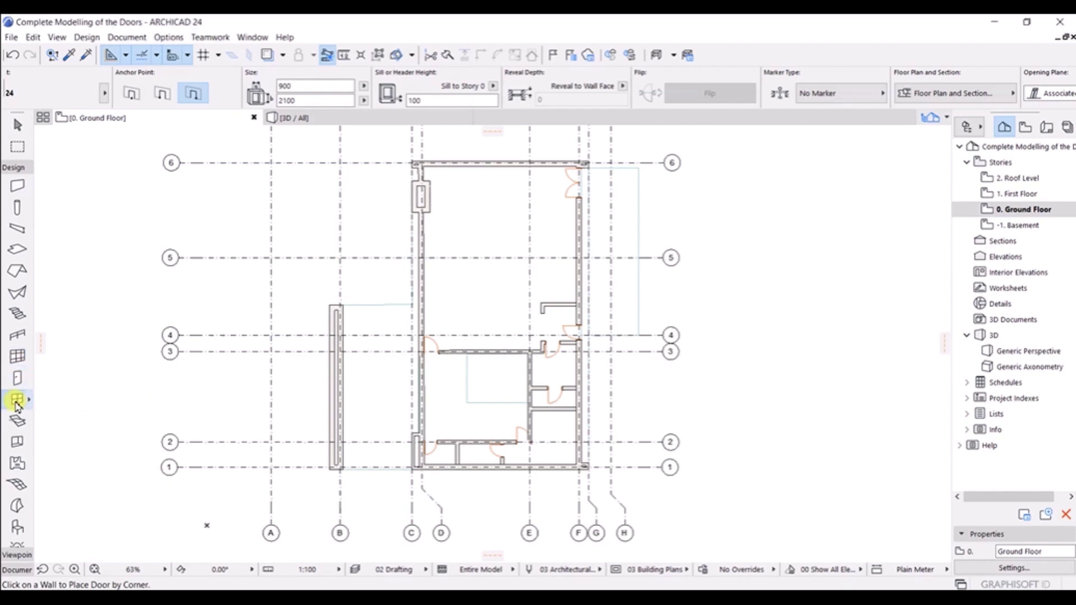
pyautogui.click(29, 402)
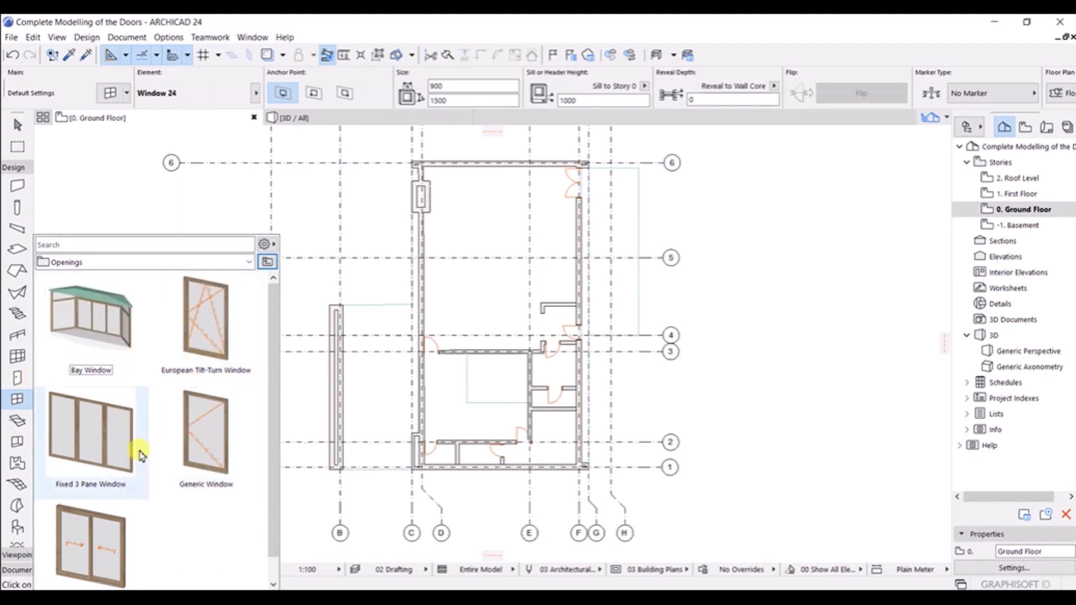
pyautogui.doubleClick(210, 455)
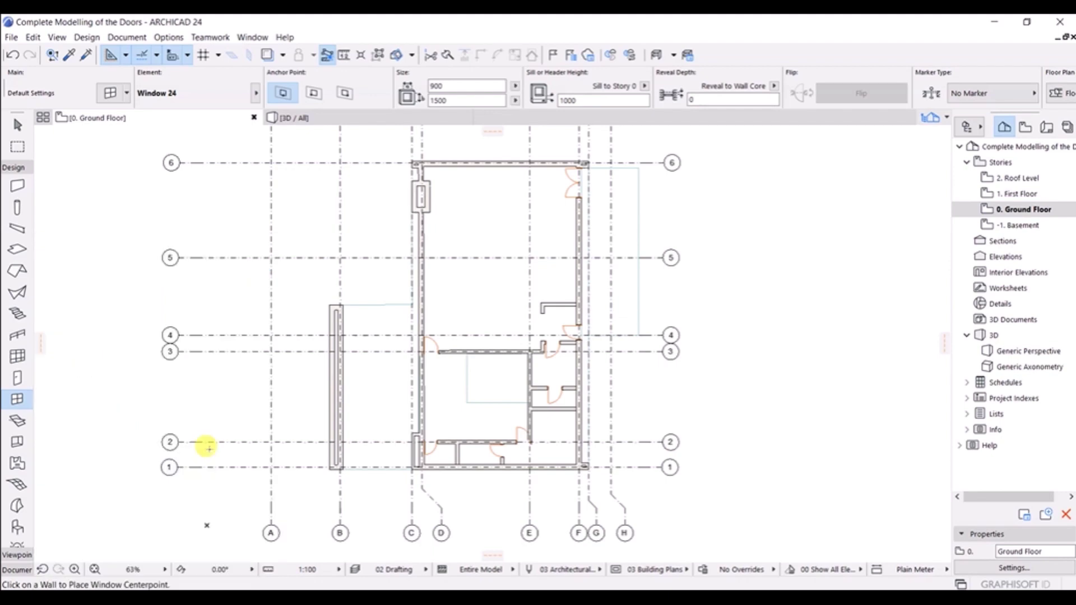
pyautogui.scroll(6, 479, 473)
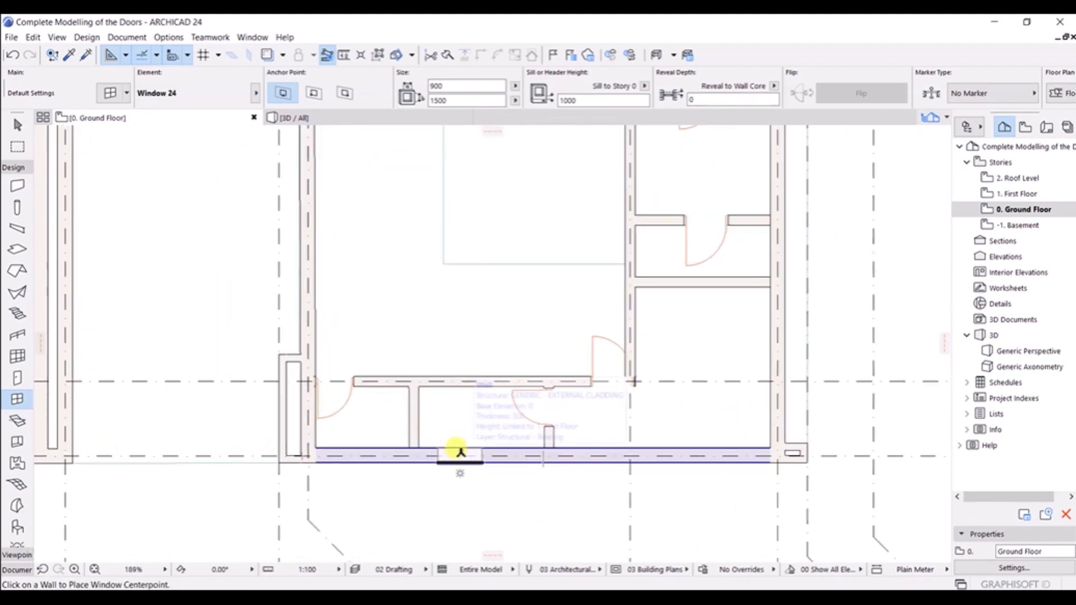
pyautogui.click(314, 93)
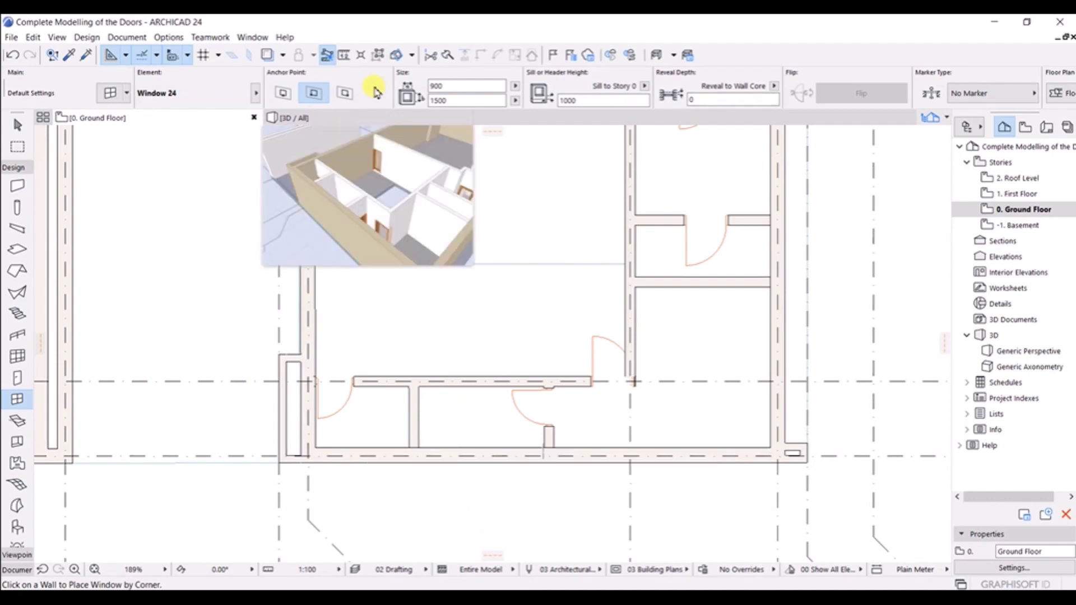
pyautogui.click(344, 93)
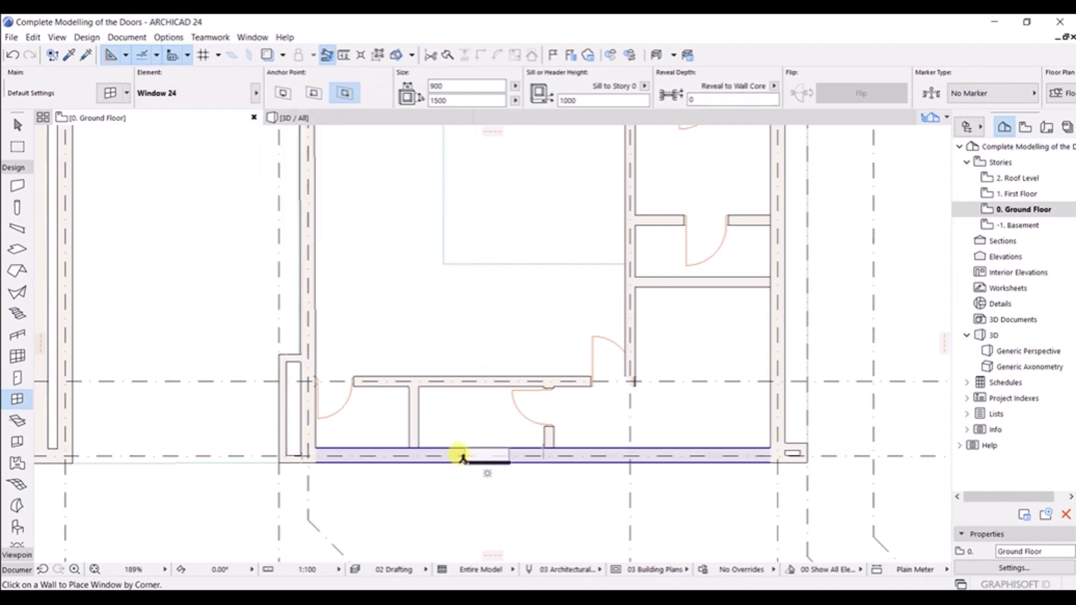
pyautogui.click(421, 453)
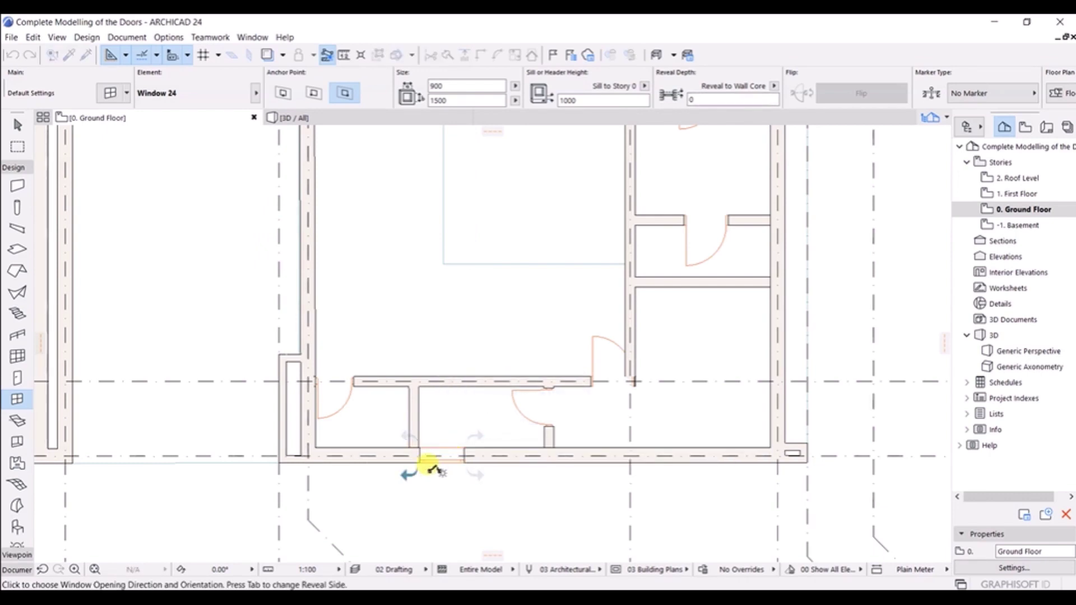
pyautogui.scroll(4, 430, 467)
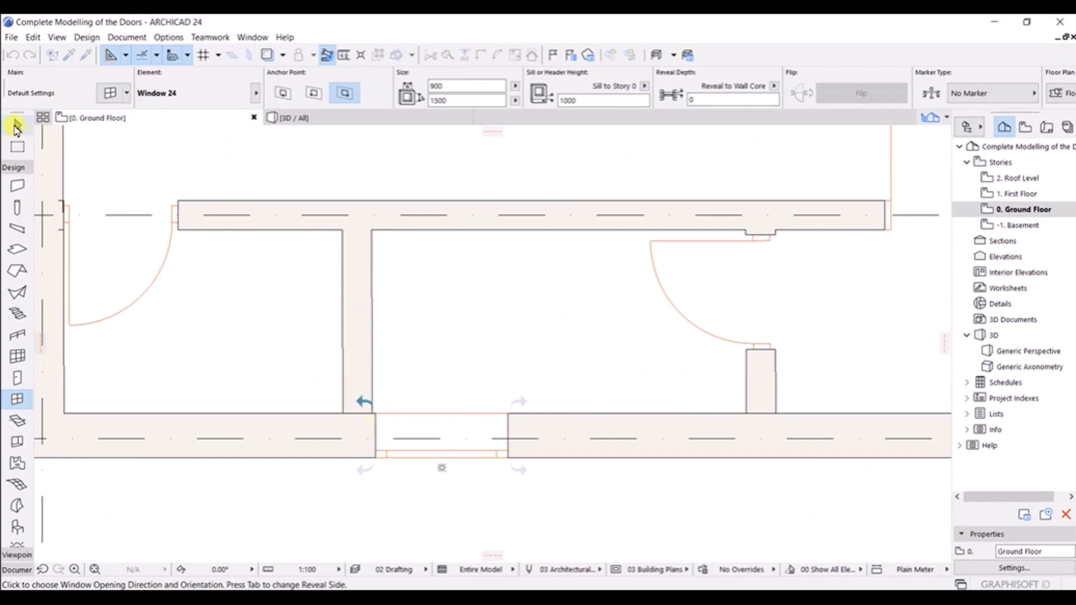
pyautogui.click(16, 128)
pyautogui.scroll(-4, 144, 175)
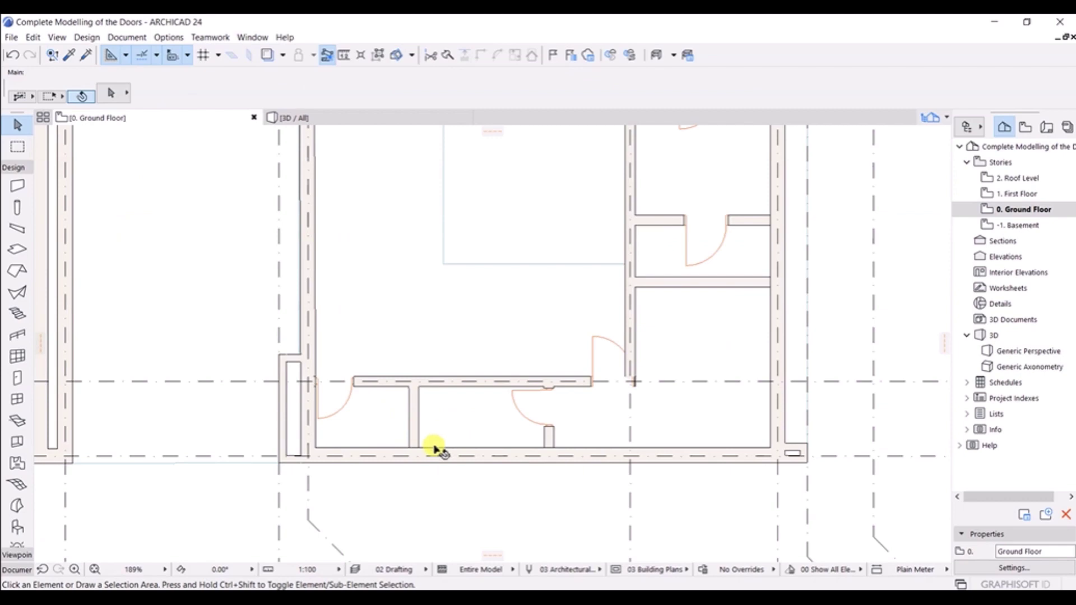
# Place a 900 × 1500 window by corner in the grid line 1 exterior wall, just right of the small room's left partition, opening outward.
pyautogui.click(17, 400)
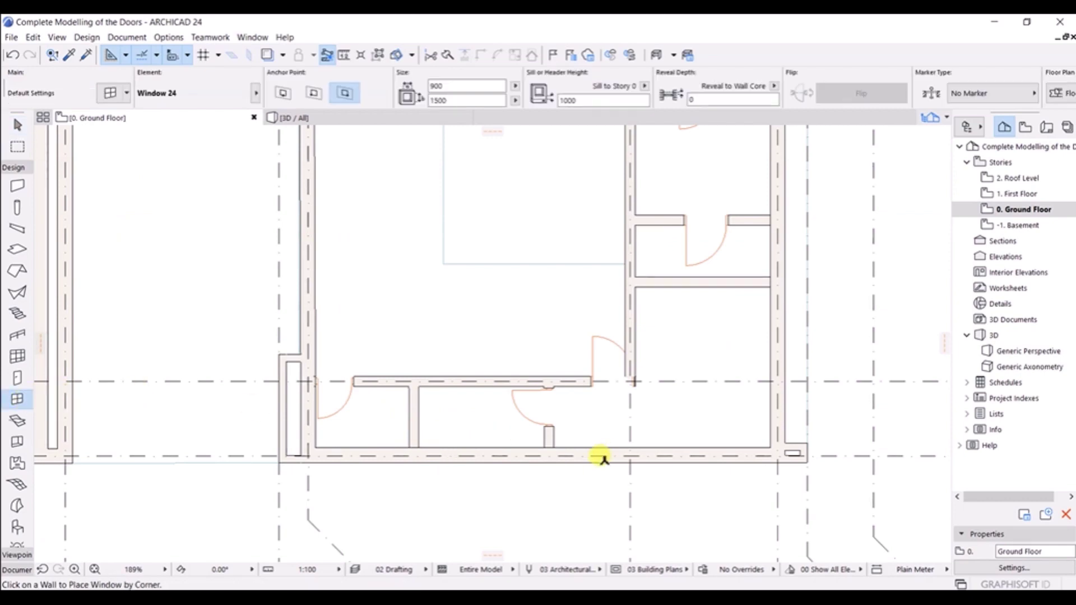
pyautogui.click(421, 463)
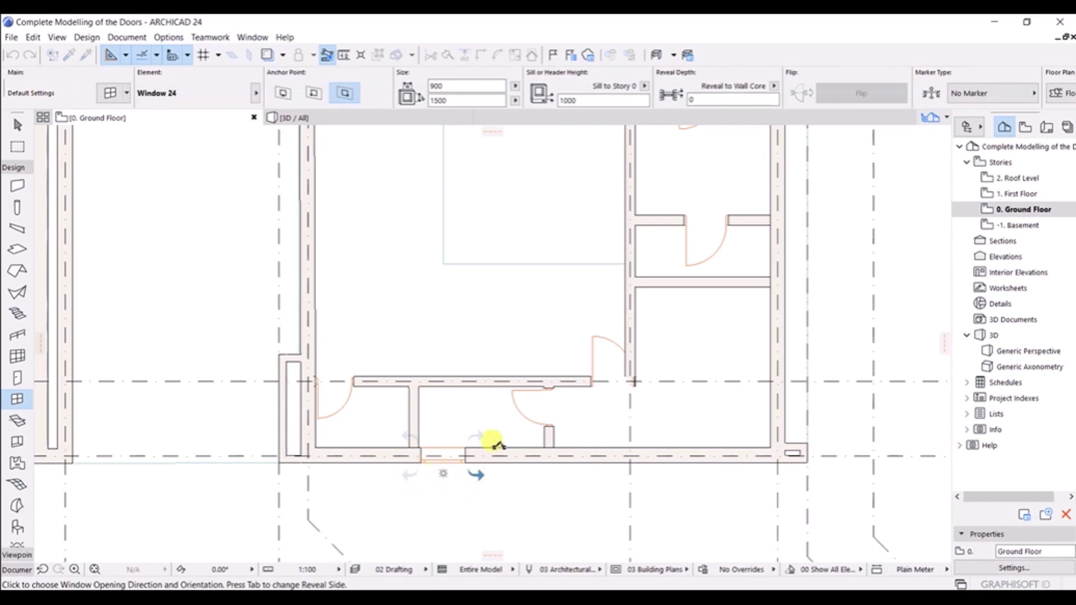
pyautogui.click(506, 494)
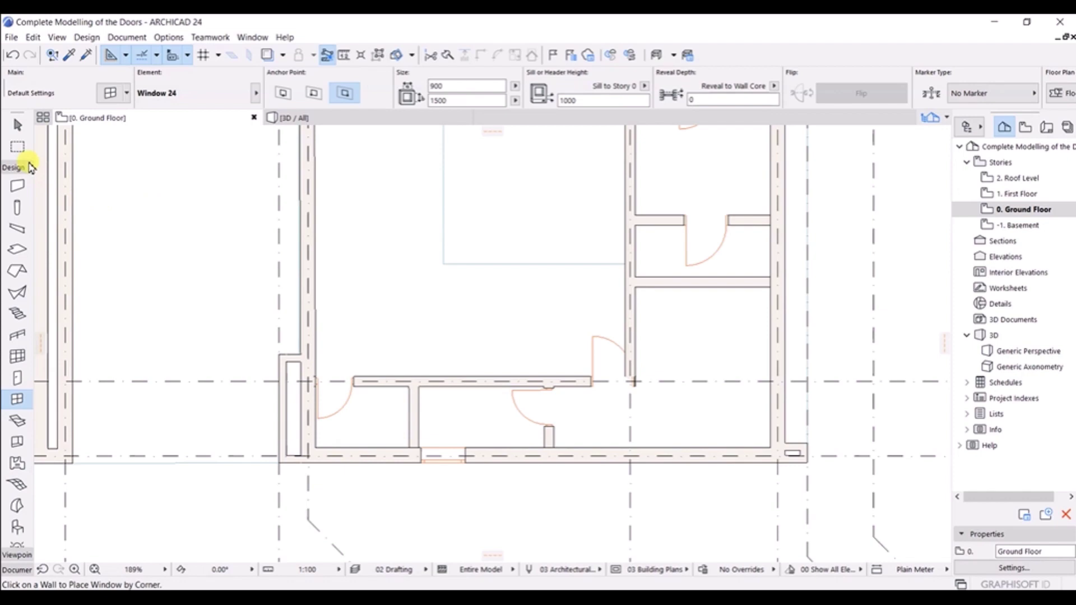
# Move the placed window 100 mm to the right along the grid line 1 wall, away from the partition.
pyautogui.click(18, 127)
pyautogui.scroll(3, 457, 462)
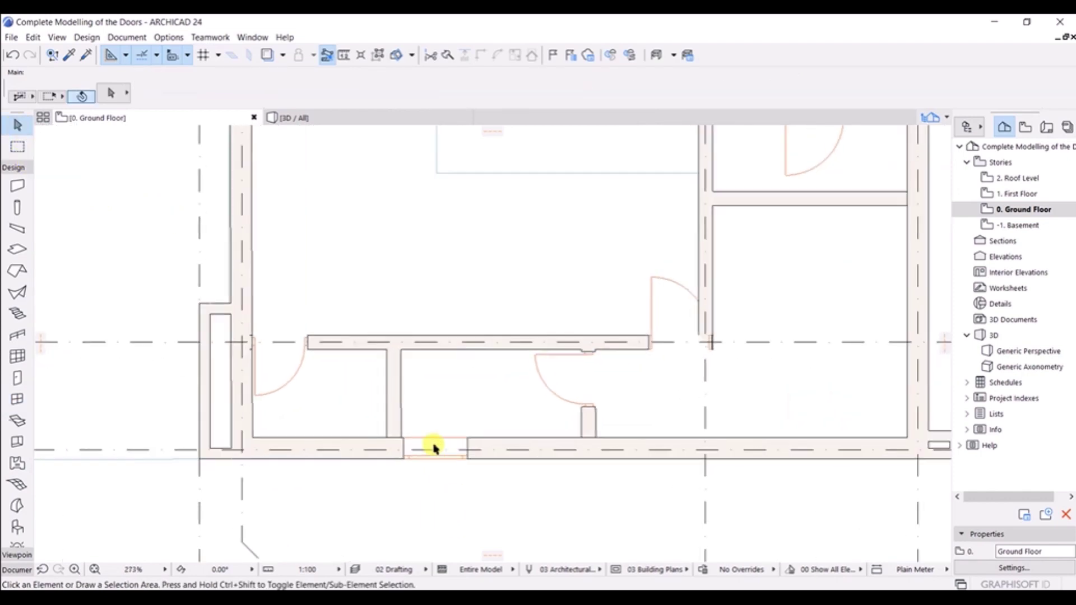
pyautogui.click(414, 448)
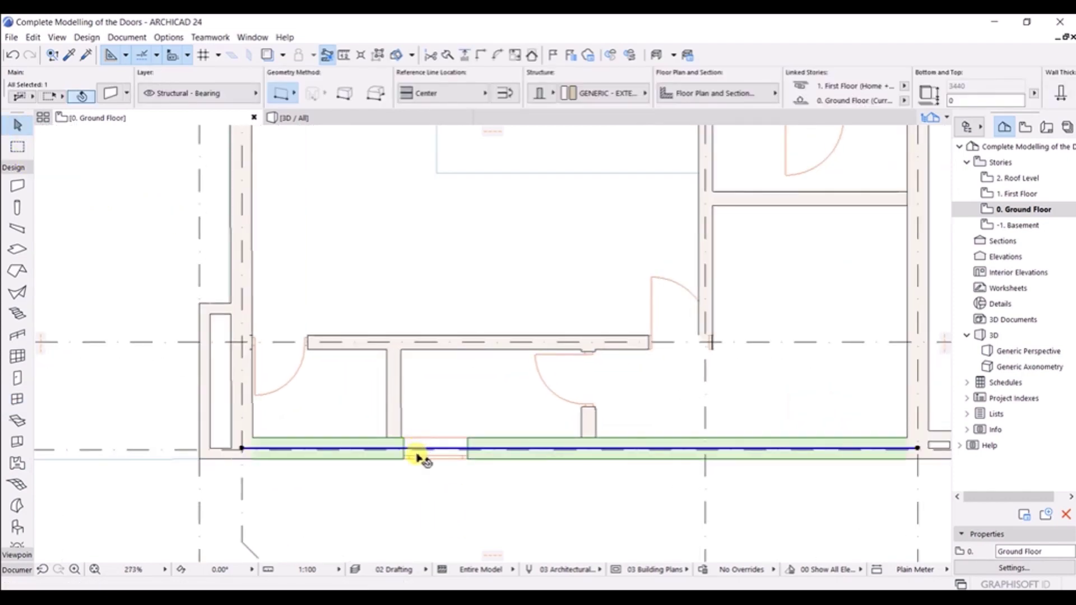
pyautogui.scroll(4, 424, 458)
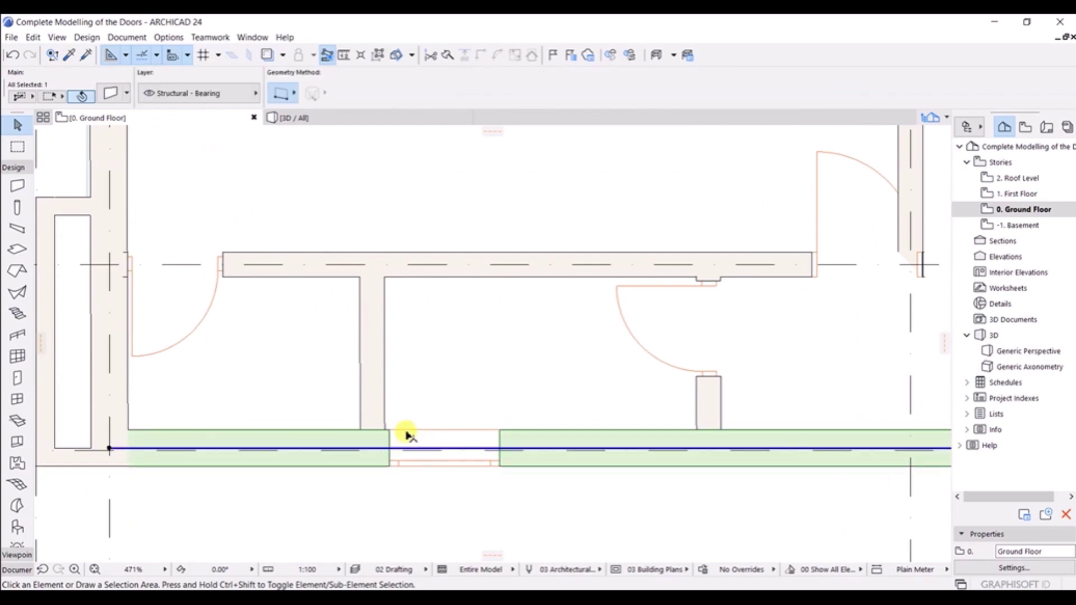
pyautogui.click(400, 467)
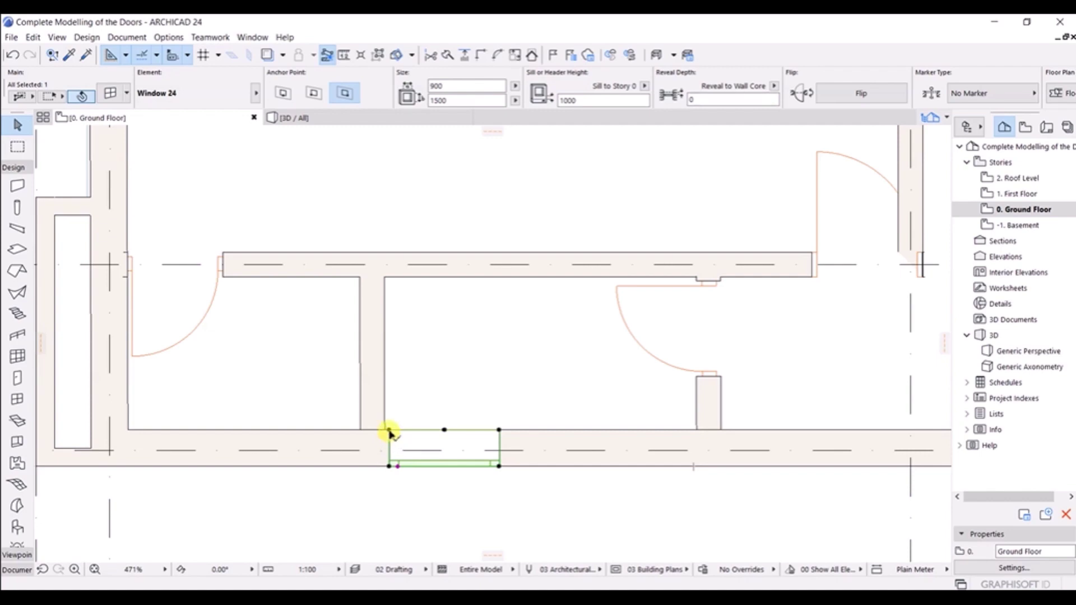
pyautogui.scroll(4, 397, 433)
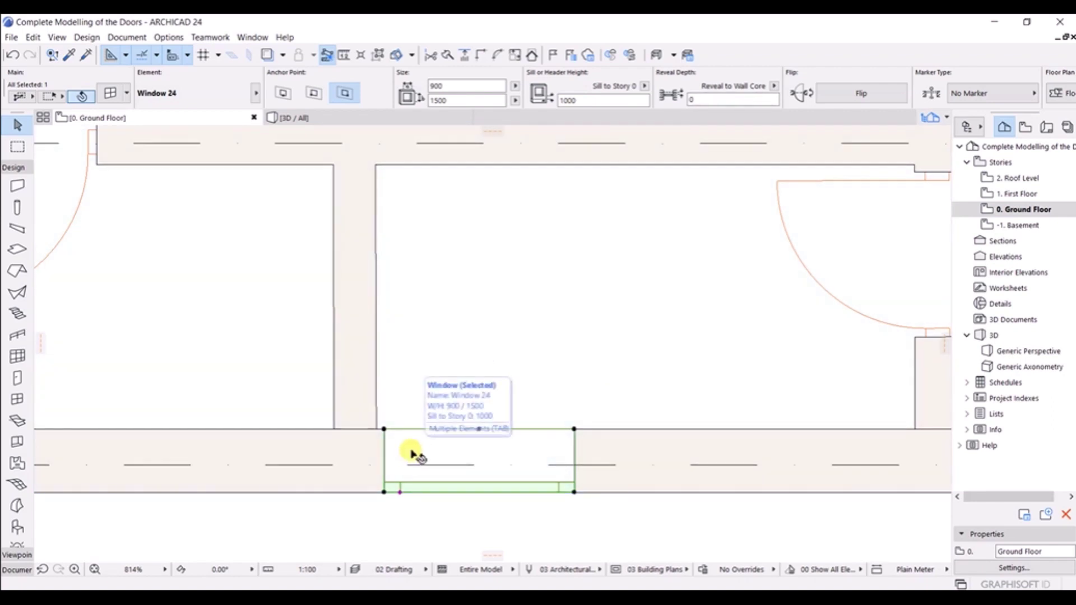
pyautogui.hotkey('ctrl', 'd')
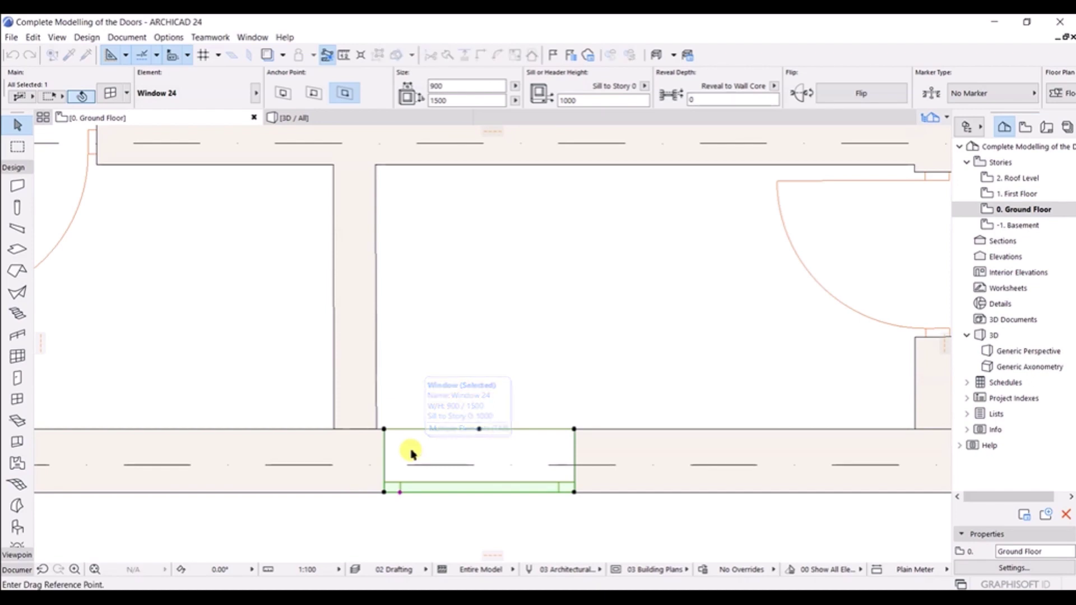
pyautogui.click(384, 430)
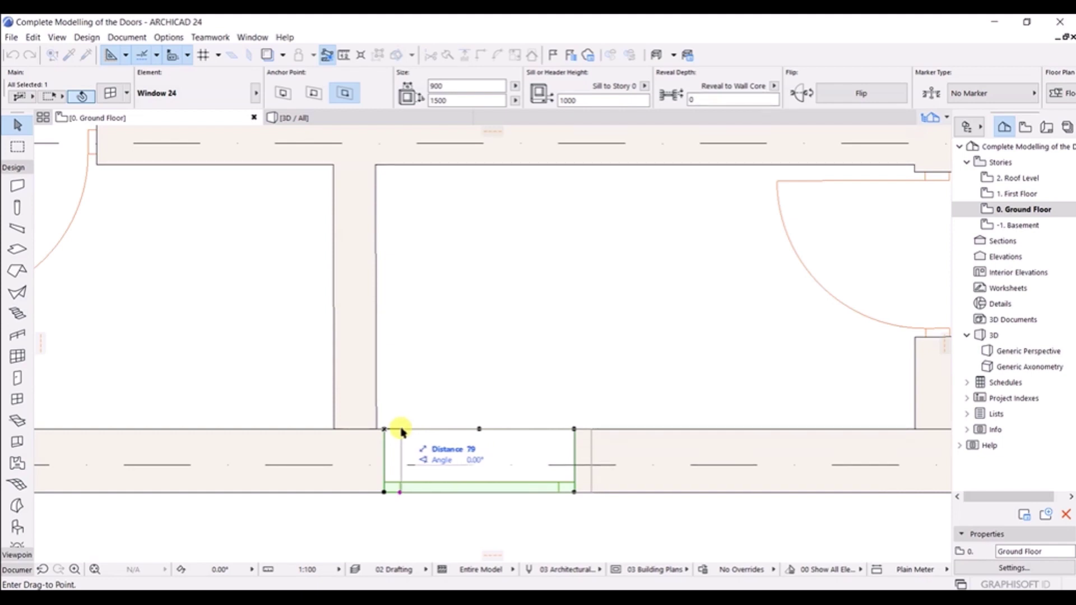
pyautogui.write('100')
pyautogui.press('Return')
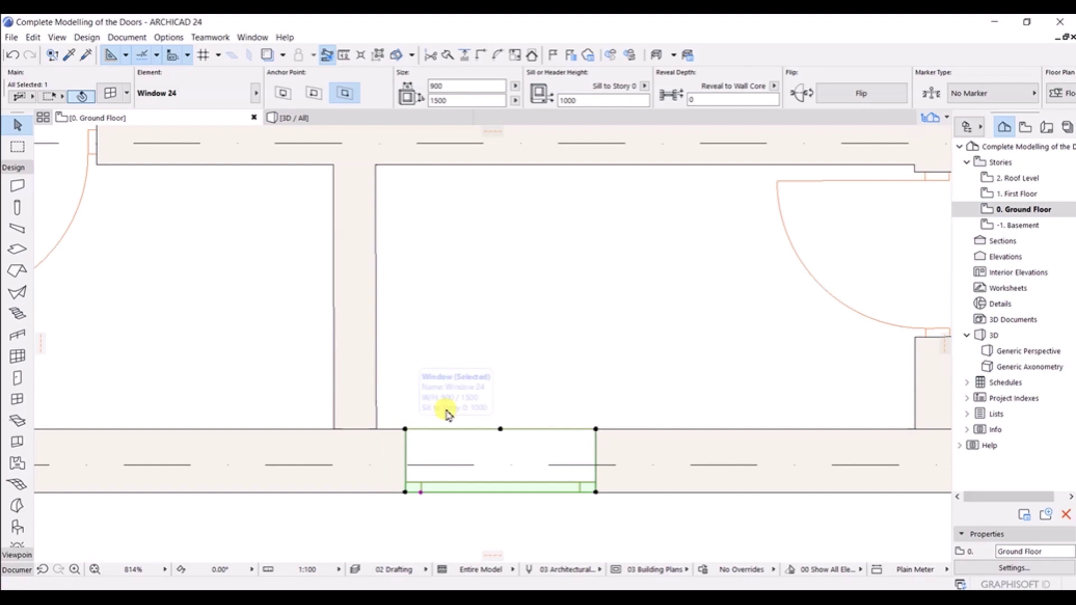
# Using the other corner anchor, place a second 900 × 1500 window in the grid line 1 wall just left of the partition, opening outward.
pyautogui.scroll(-3, 412, 437)
pyautogui.scroll(-4, 429, 436)
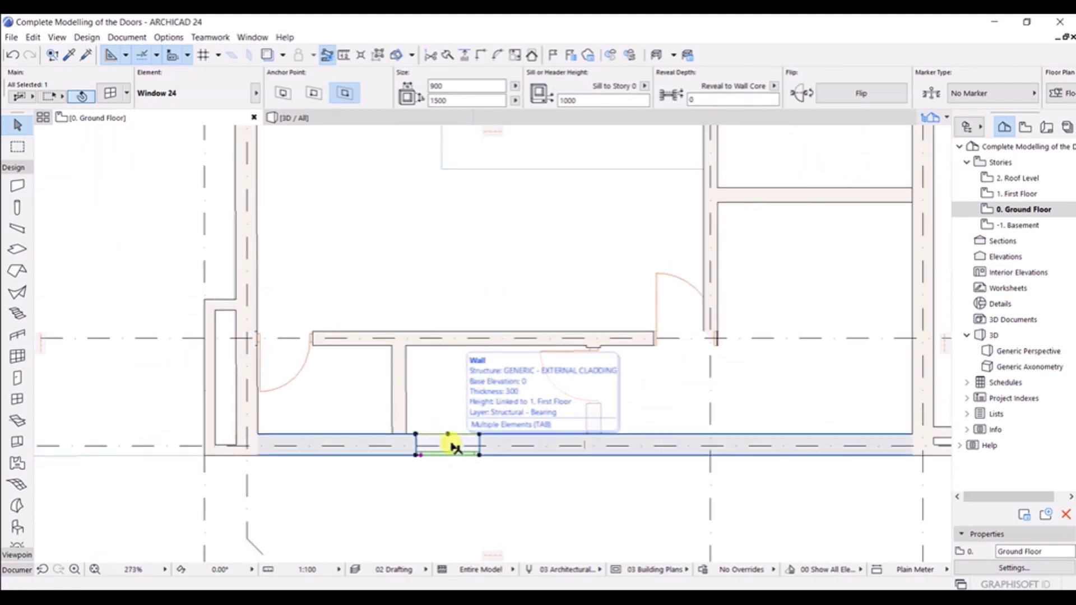
pyautogui.moveTo(521, 289); pyautogui.dragTo(479, 365, button='middle')
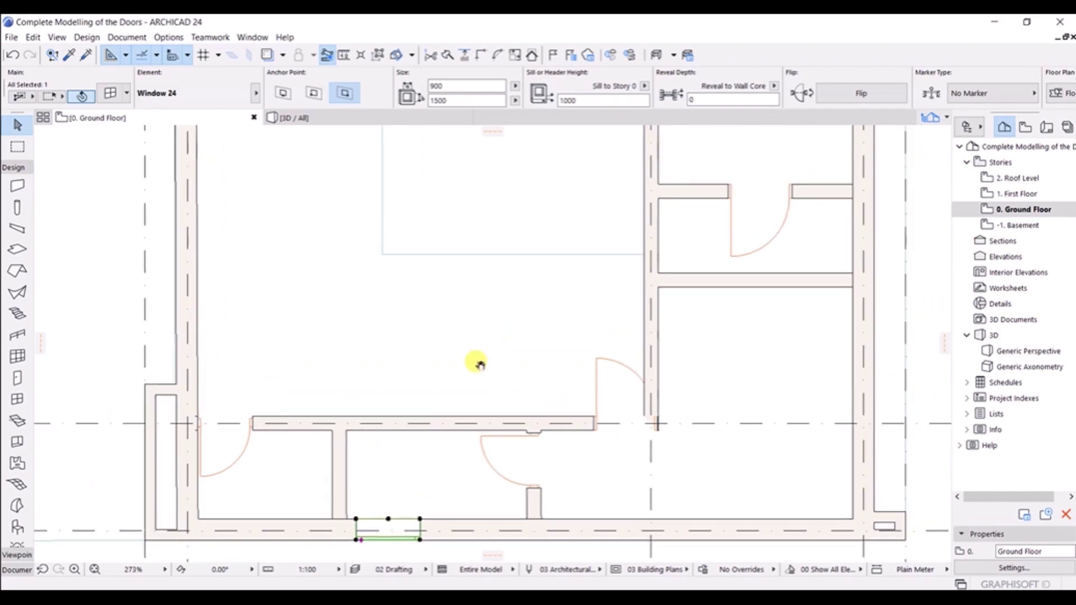
pyautogui.moveTo(481, 456); pyautogui.dragTo(466, 399, button='middle')
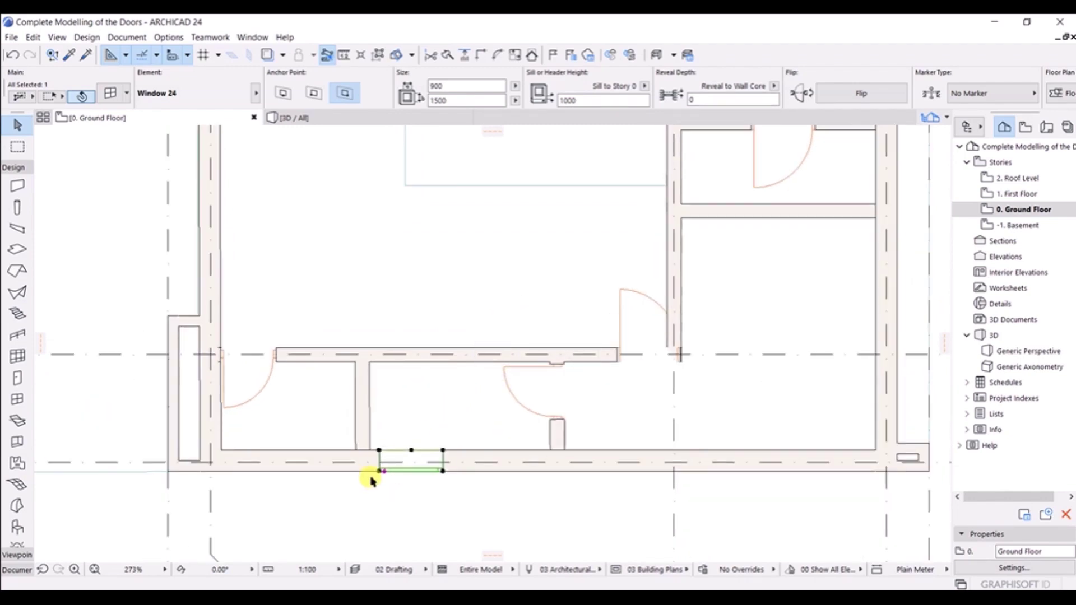
pyautogui.click(19, 401)
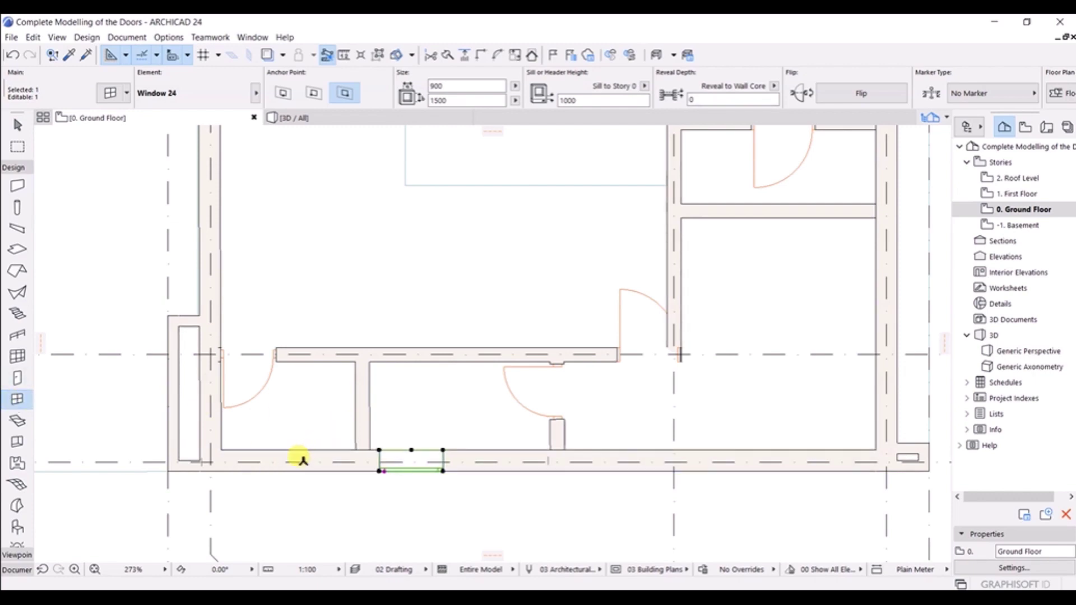
pyautogui.click(31, 406)
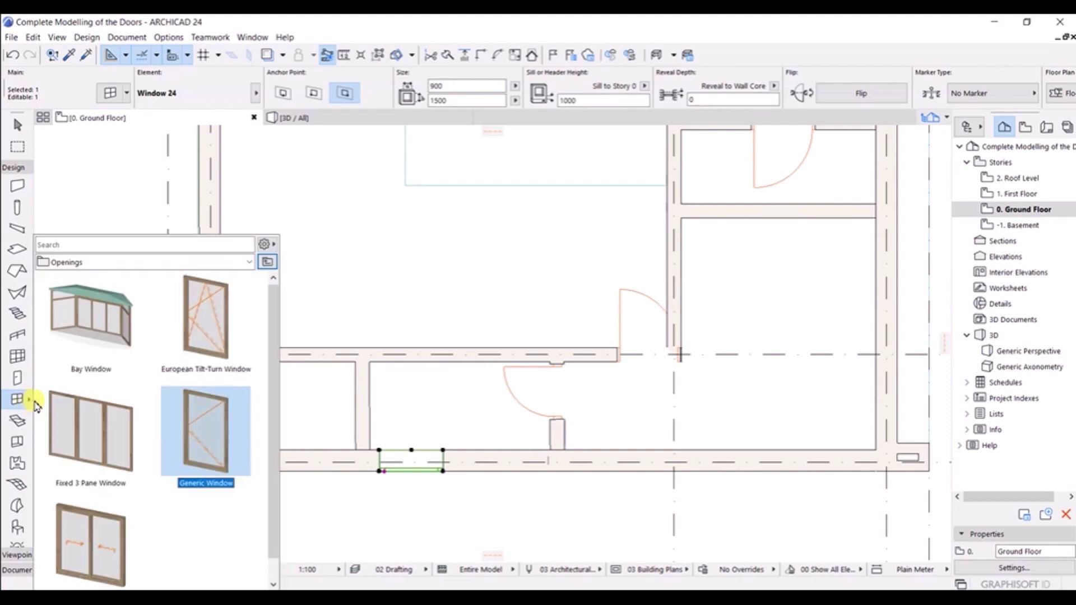
pyautogui.click(197, 443)
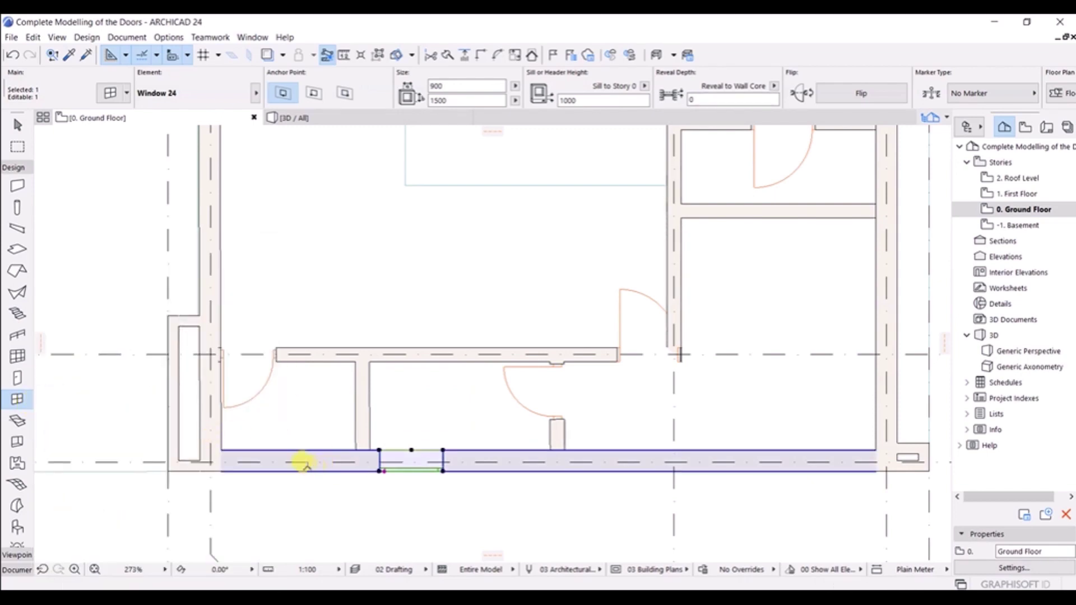
pyautogui.scroll(-2, 302, 462)
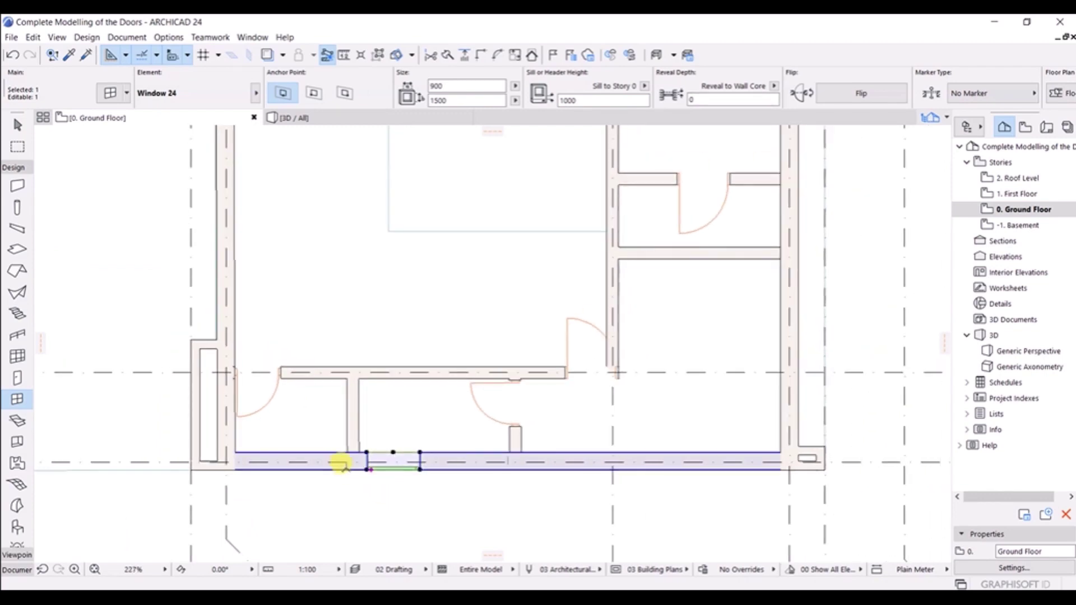
pyautogui.press('Escape')
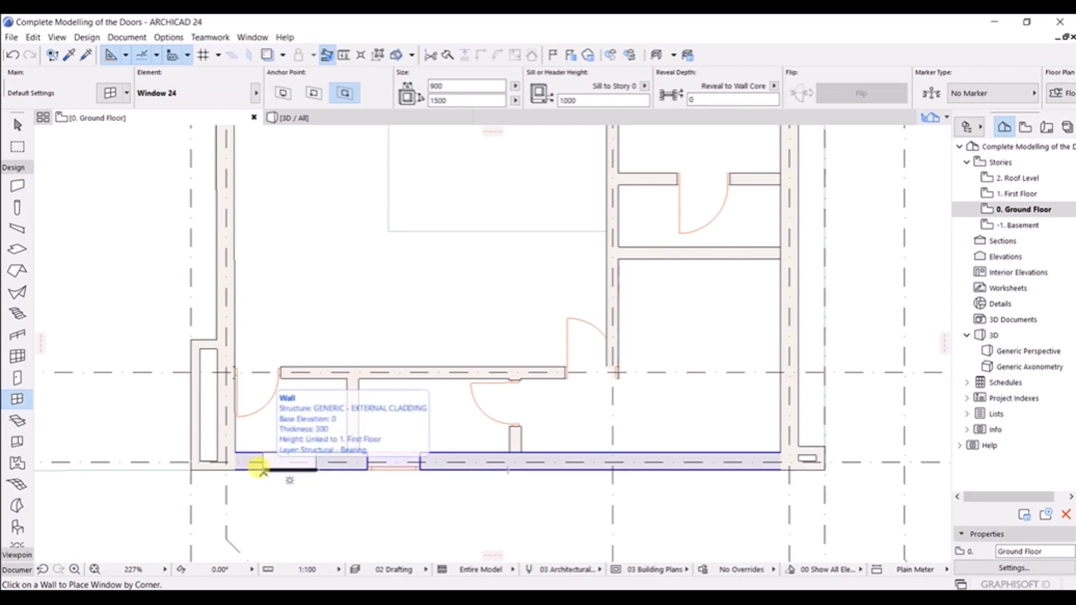
pyautogui.click(316, 94)
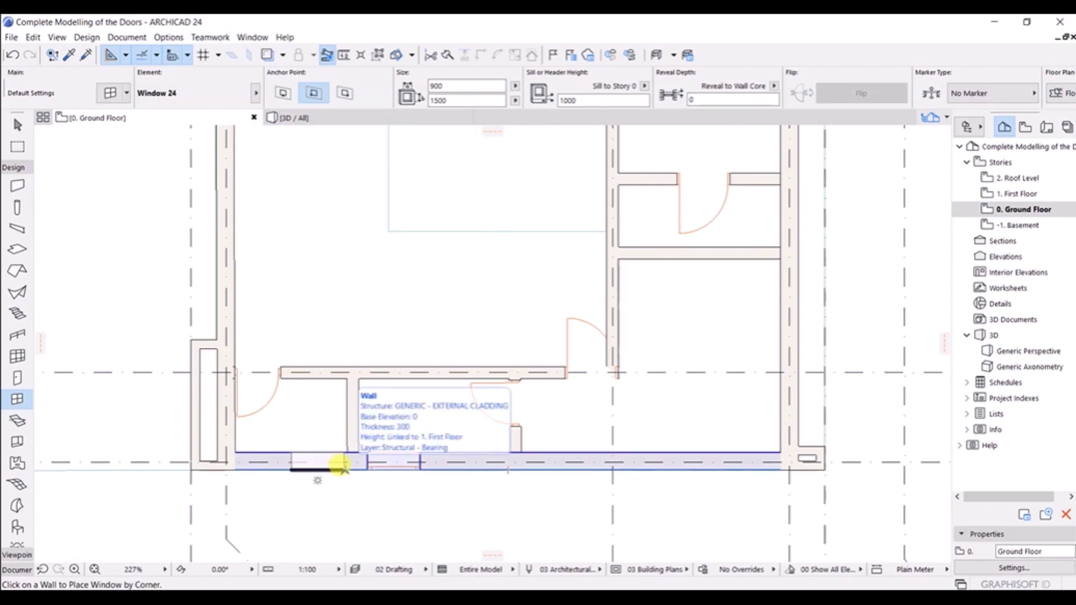
pyautogui.click(343, 465)
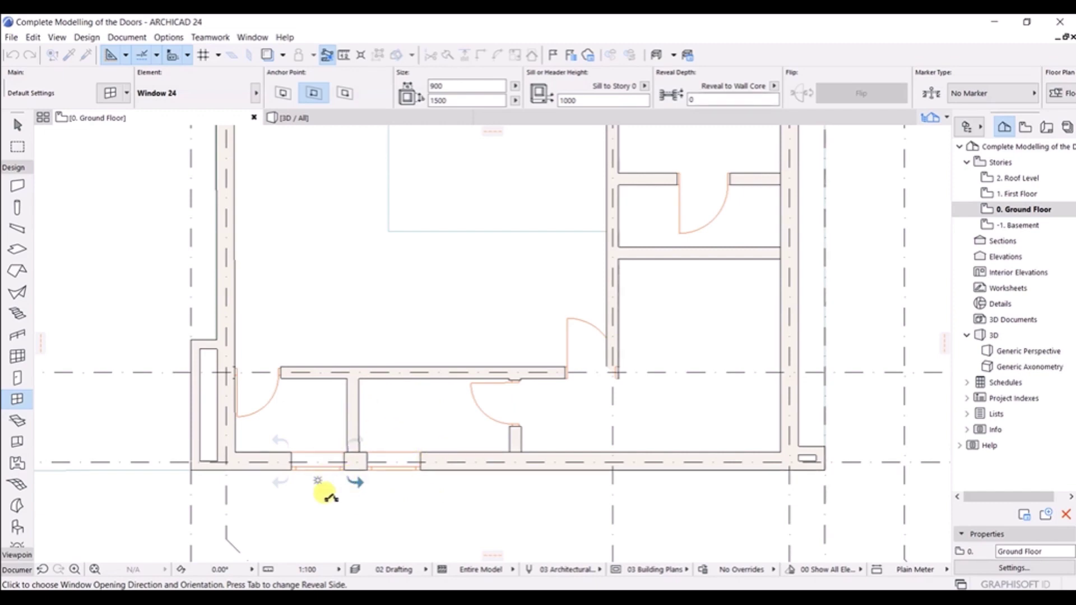
pyautogui.click(277, 492)
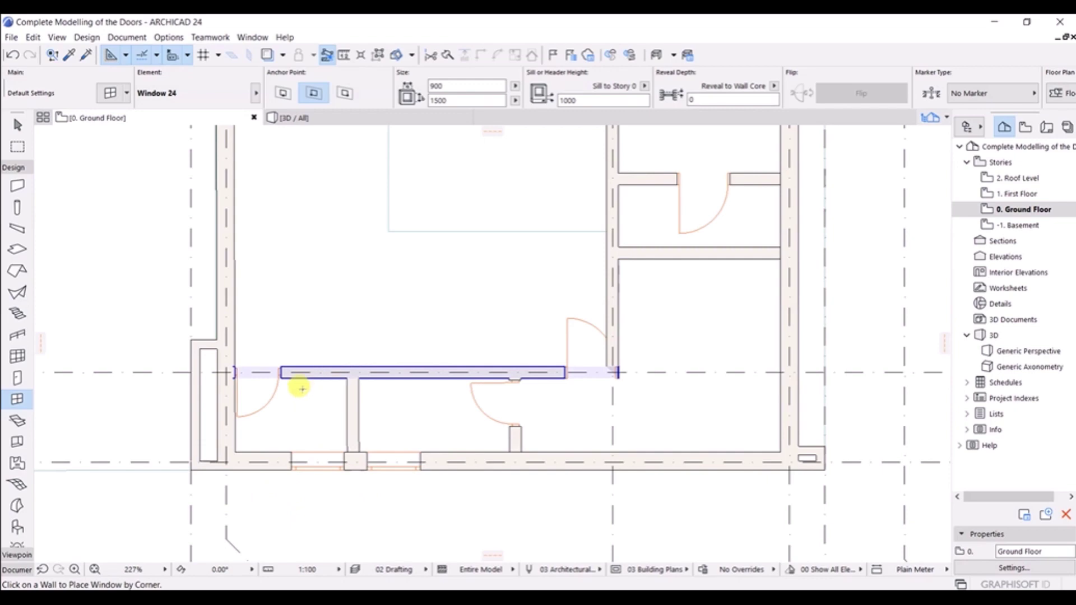
# Examine the two new windows in the 3D perspective from outside and above, and return to the Ground Floor plan.
pyautogui.click(325, 121)
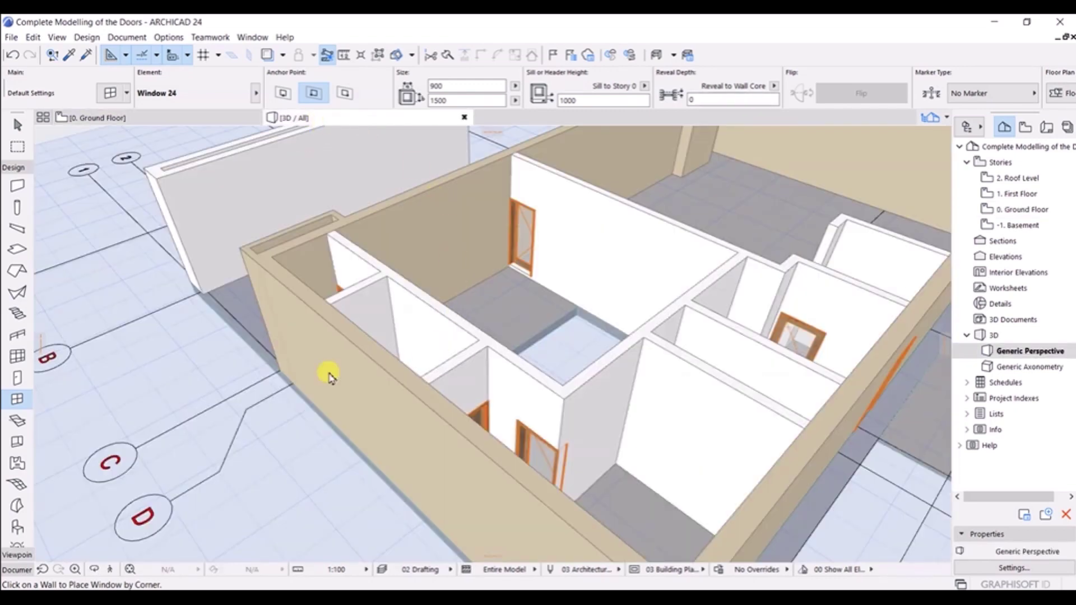
pyautogui.scroll(3, 295, 388)
pyautogui.keyDown('shift'); pyautogui.moveTo(299, 465); pyautogui.dragTo(259, 439, button='middle'); pyautogui.keyUp('shift')
pyautogui.scroll(5, 353, 432)
pyautogui.scroll(-8, 320, 438)
pyautogui.moveTo(342, 375)
pyautogui.keyDown('shift'); pyautogui.mouseDown(button='middle')
pyautogui.moveTo(329, 427)
pyautogui.moveTo(329, 378)
pyautogui.mouseUp(button='middle'); pyautogui.keyUp('shift')
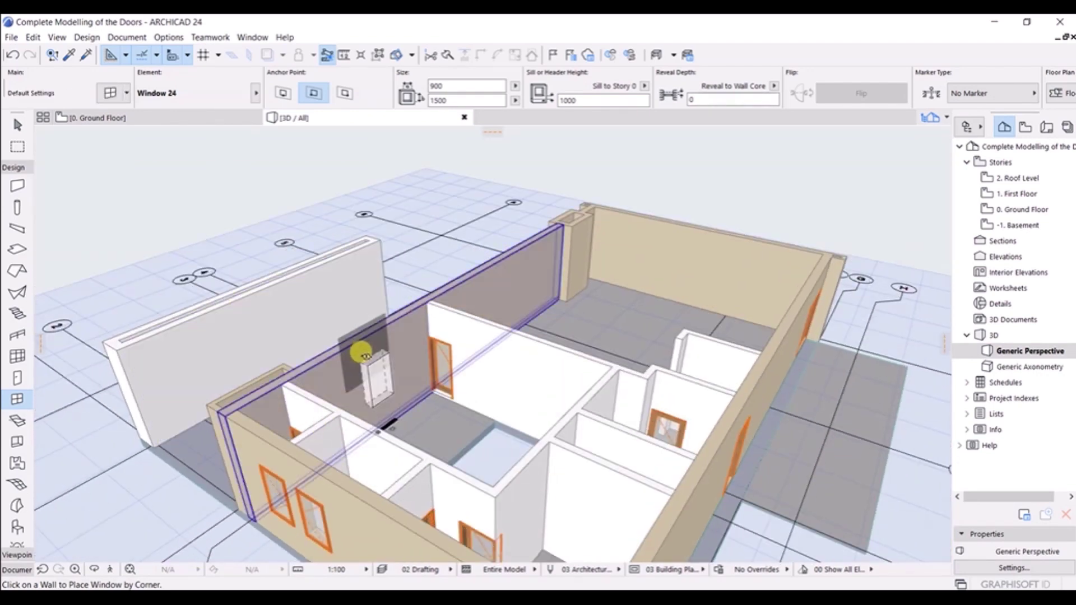
pyautogui.click(147, 121)
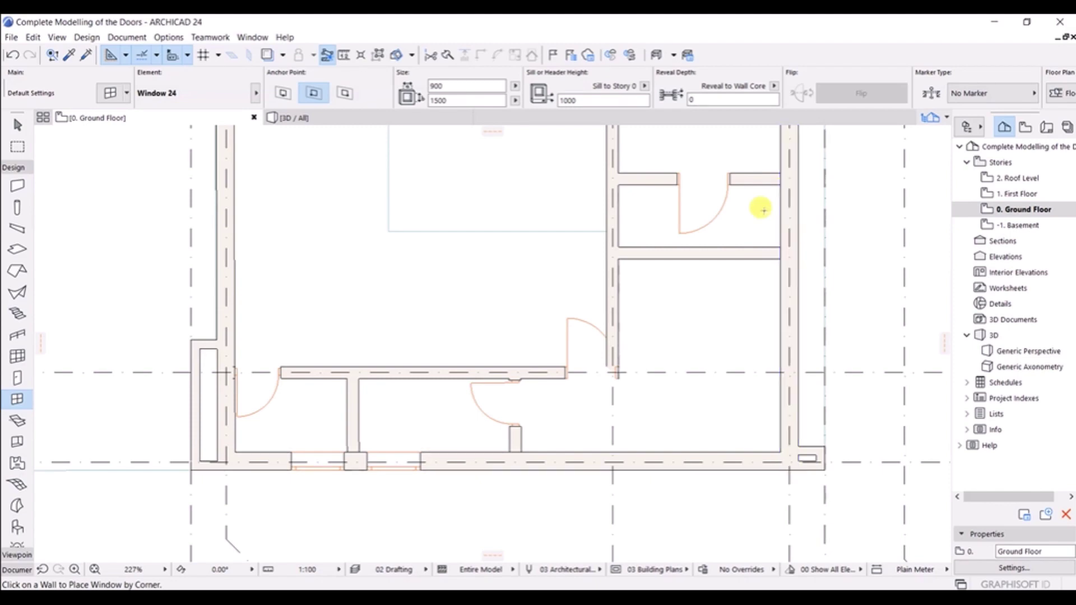
# Place a 900 × 1500 window by centerpoint in the grid line F exterior wall of the narrow room between two partitions, opening outward.
pyautogui.click(283, 93)
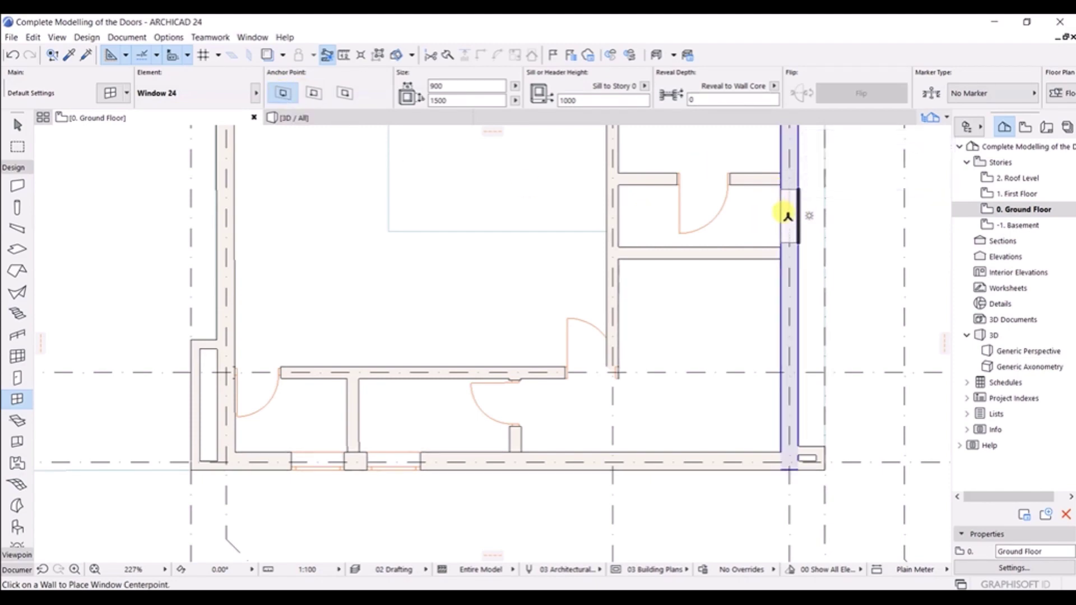
pyautogui.click(788, 216)
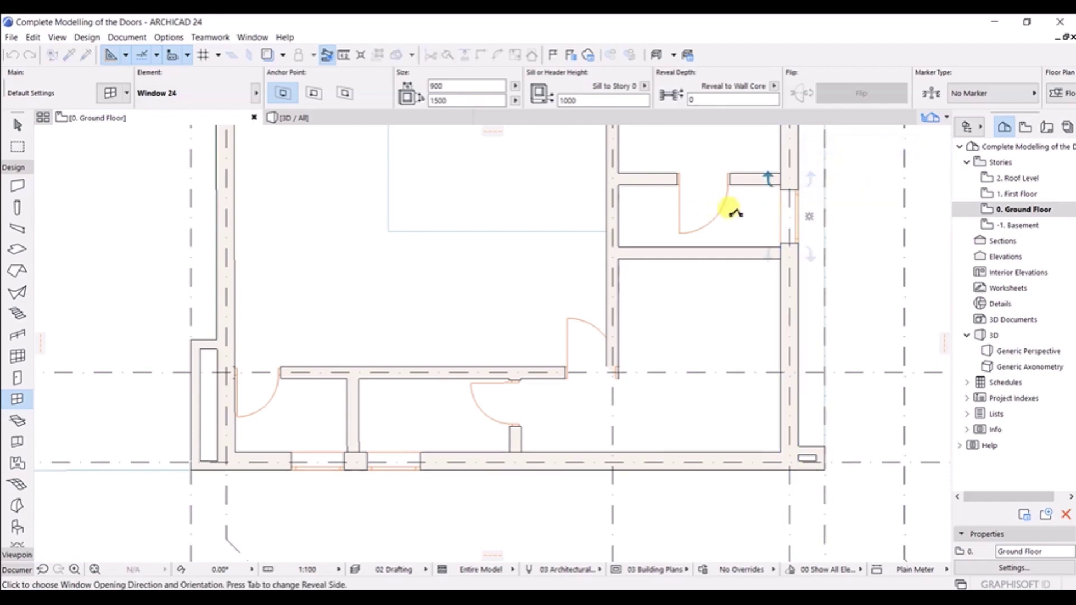
pyautogui.click(844, 203)
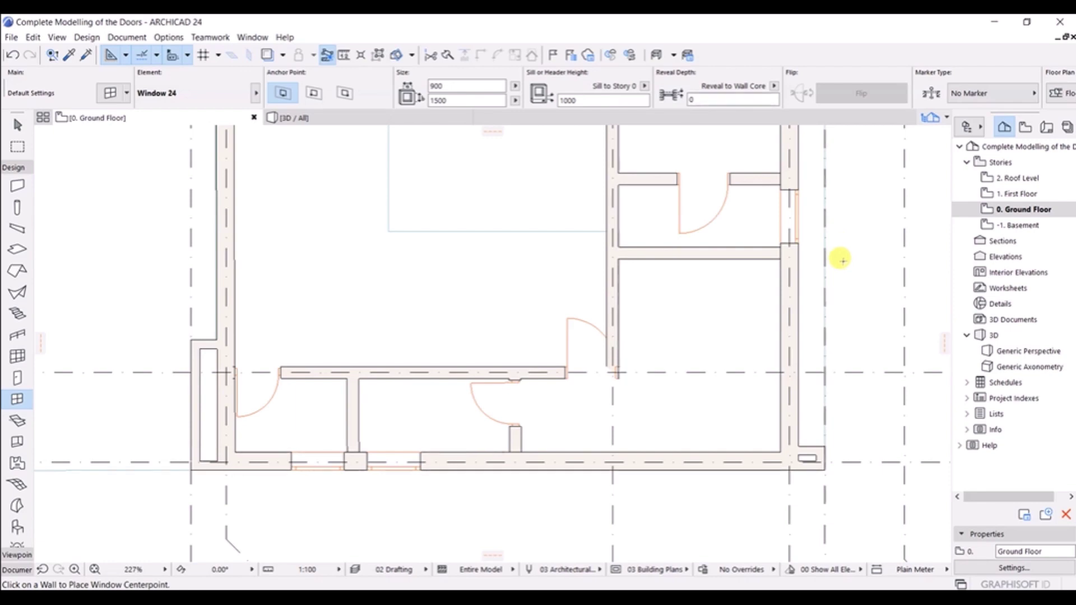
# Place a 1500 × 1500 Sliding Window by corner in the grid line F wall, just below the narrow room's lower partition, facing outward.
pyautogui.scroll(-4, 842, 259)
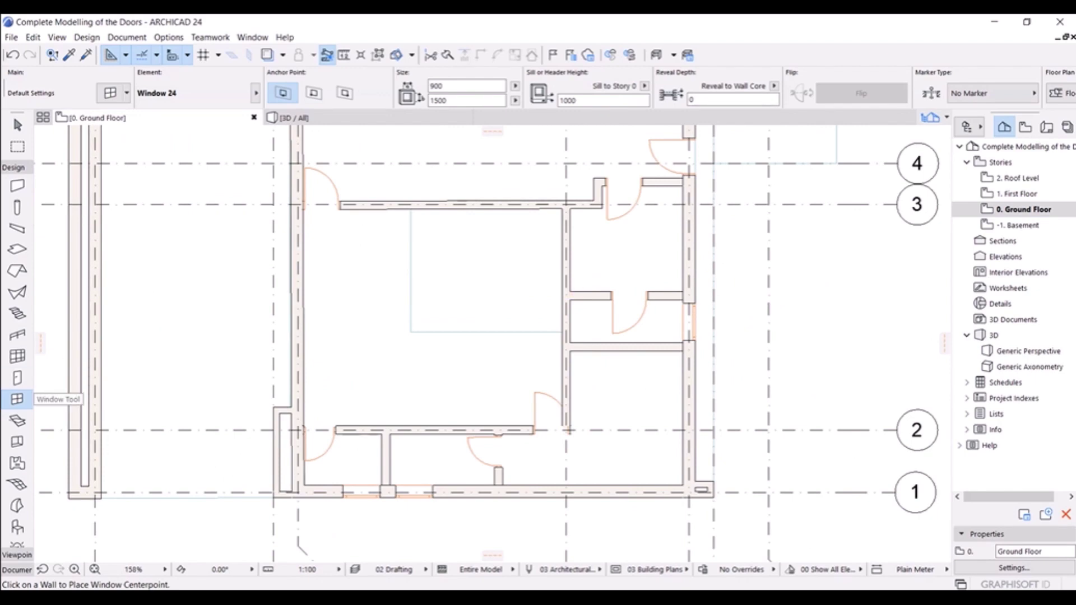
pyautogui.click(28, 402)
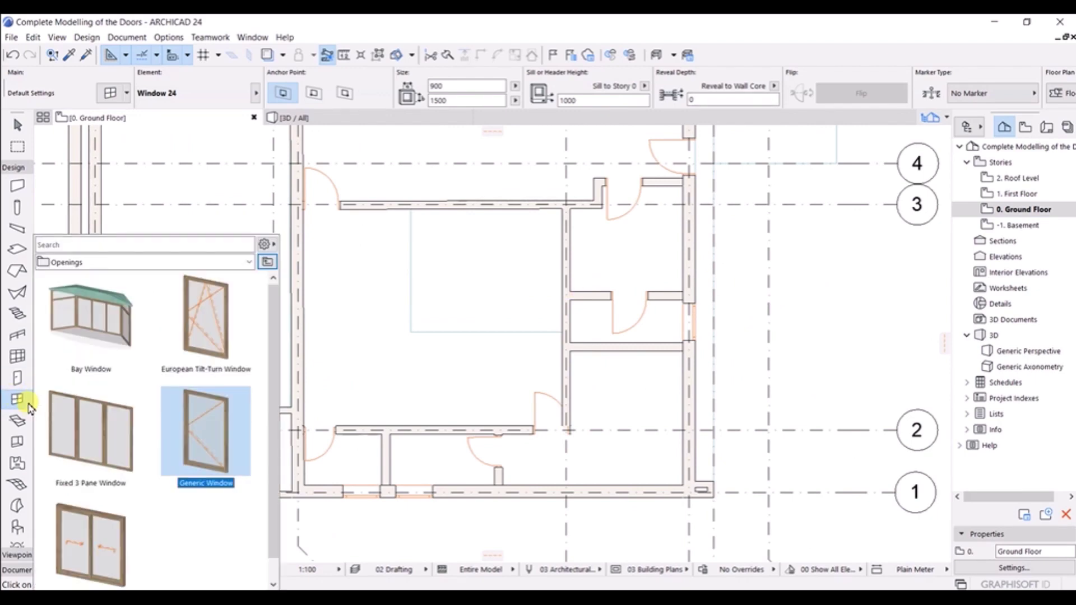
pyautogui.scroll(-1, 115, 471)
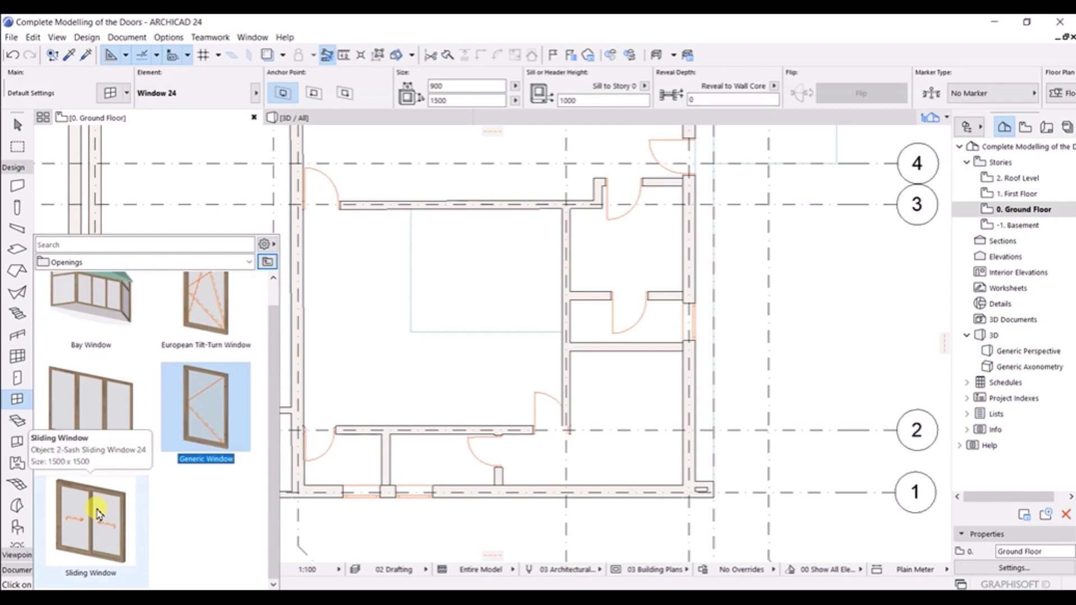
pyautogui.doubleClick(98, 515)
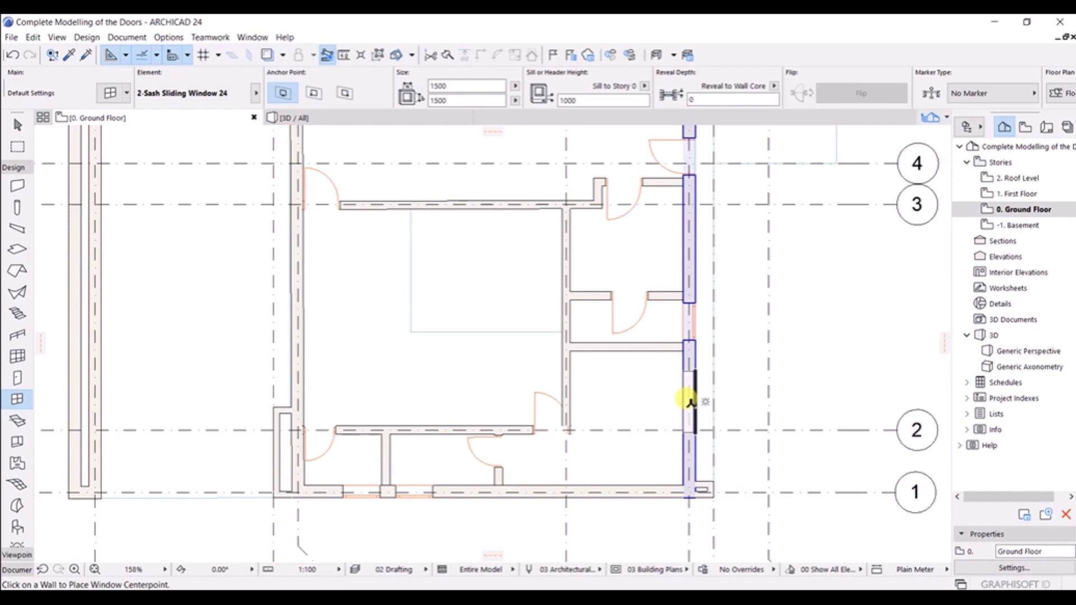
pyautogui.click(314, 93)
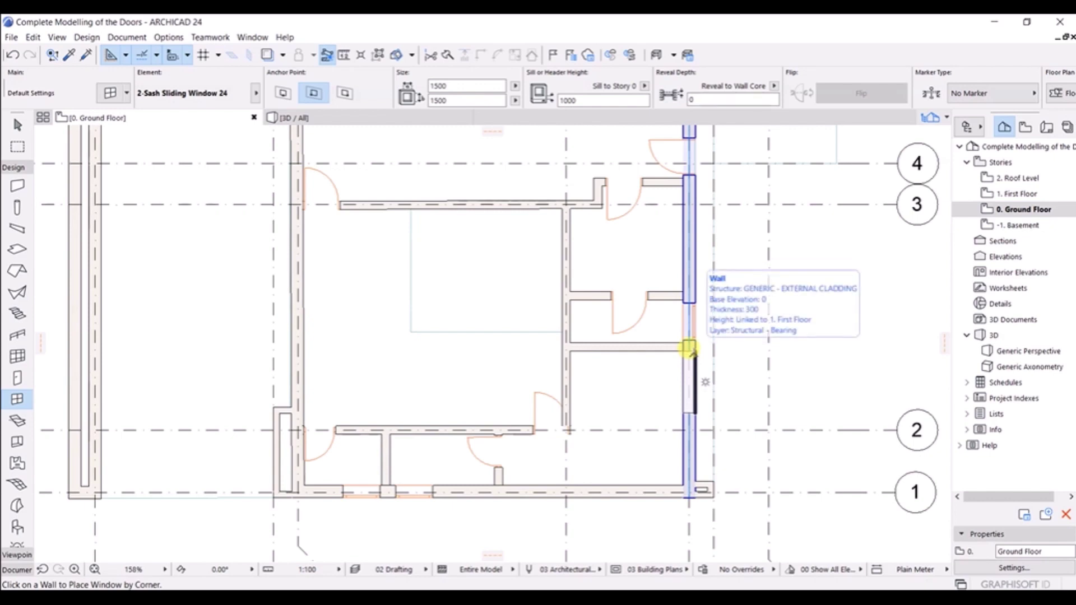
pyautogui.click(690, 357)
pyautogui.click(728, 458)
# Place another 1500 × 1500 sliding window by corner in the grid line F wall, just below grid line 3, facing outward.
pyautogui.moveTo(754, 293); pyautogui.dragTo(735, 330, button='middle')
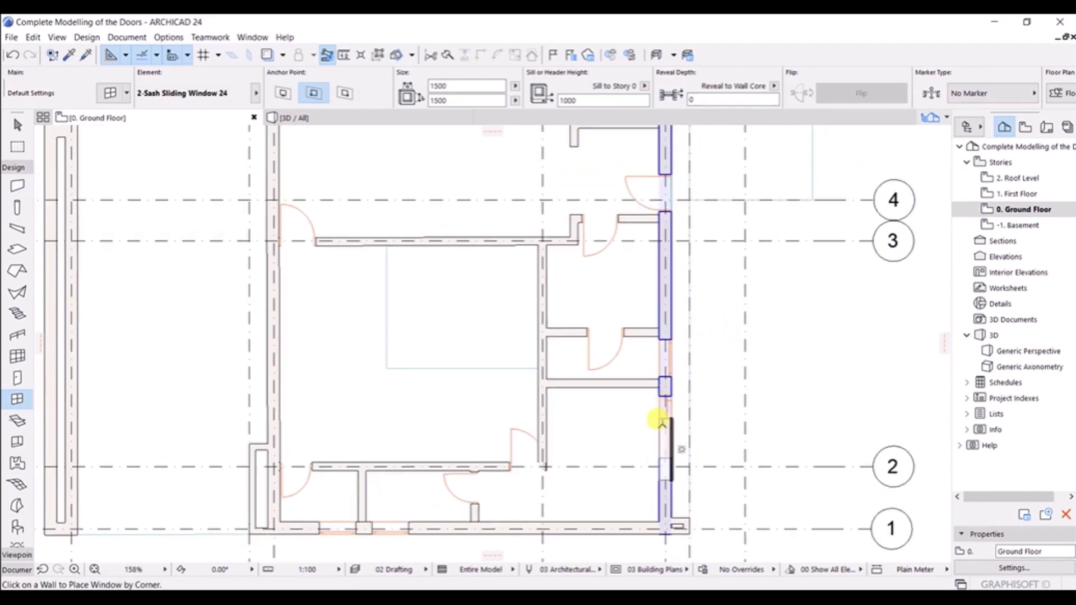
pyautogui.moveTo(713, 277); pyautogui.dragTo(689, 297, button='middle')
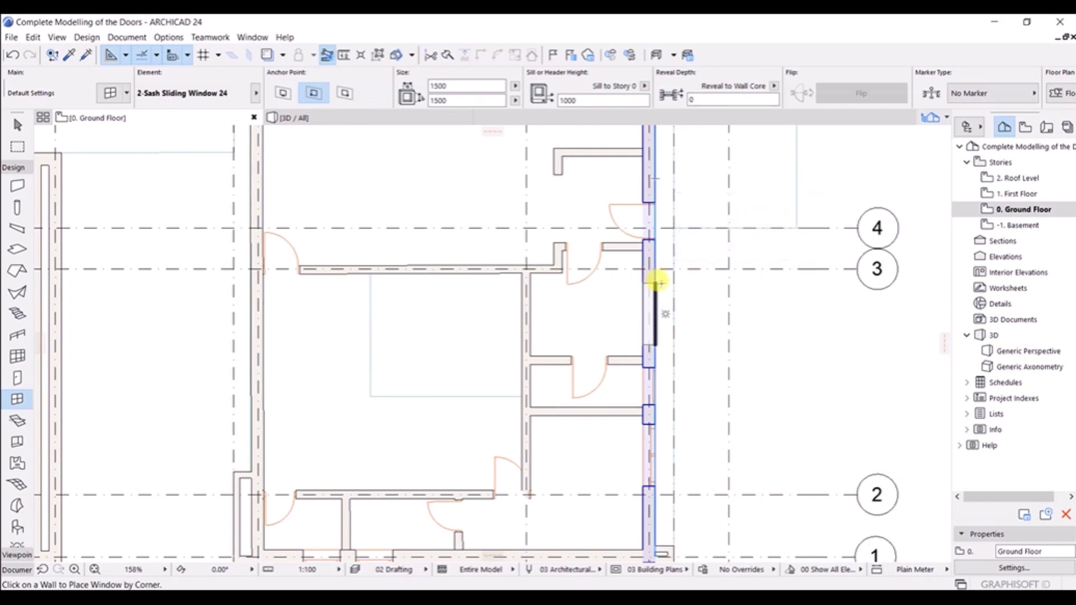
pyautogui.click(661, 284)
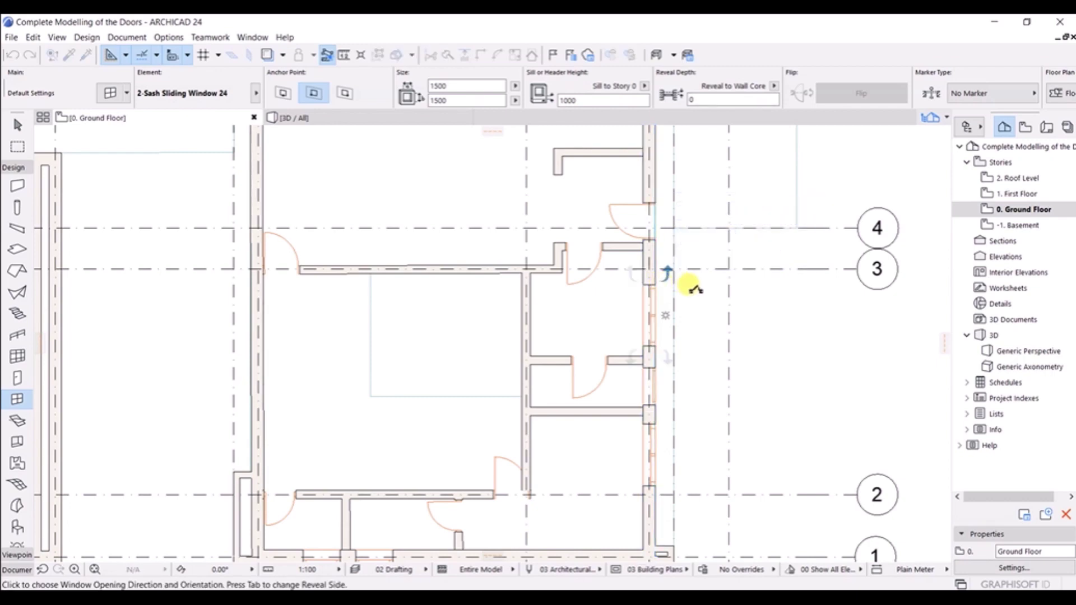
pyautogui.click(708, 259)
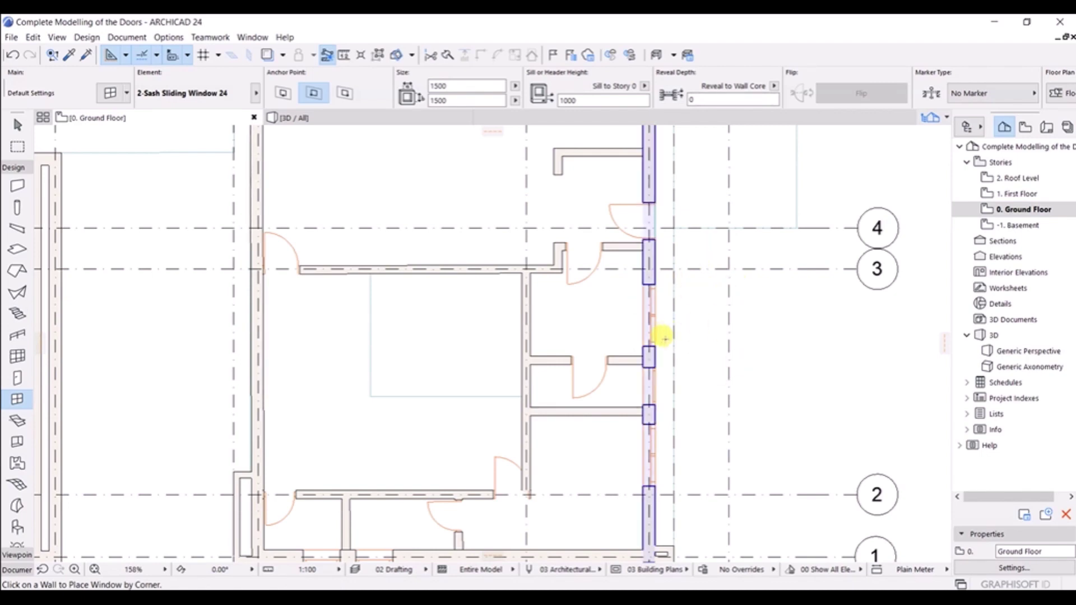
# Examine the new grid line F windows from outside in the 3D perspective and return to the Ground Floor plan.
pyautogui.click(303, 119)
pyautogui.keyDown('shift'); pyautogui.moveTo(774, 425); pyautogui.dragTo(602, 446, button='middle'); pyautogui.keyUp('shift')
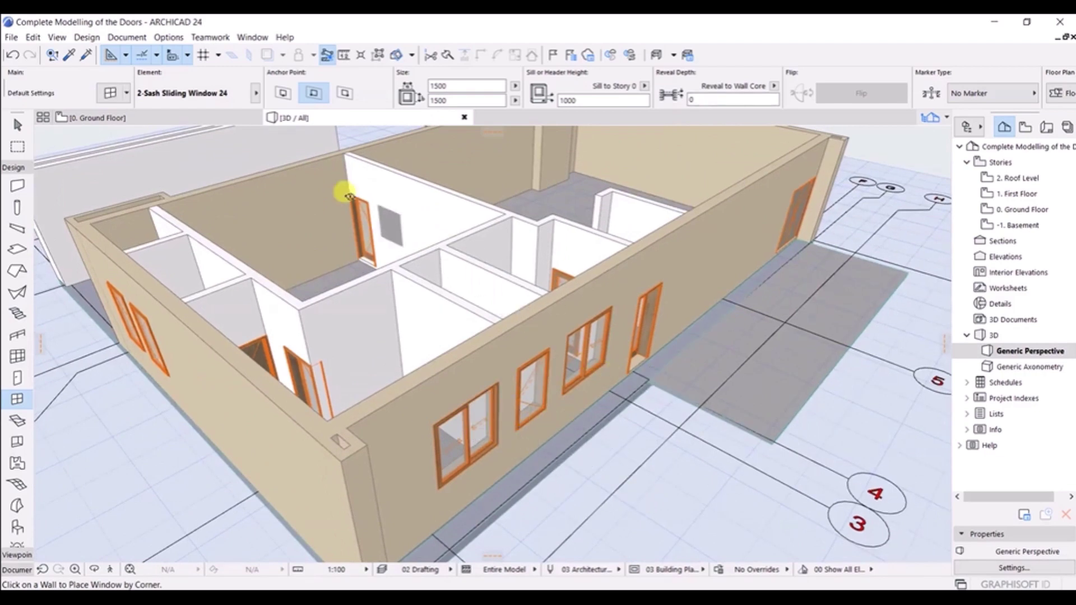
pyautogui.click(168, 119)
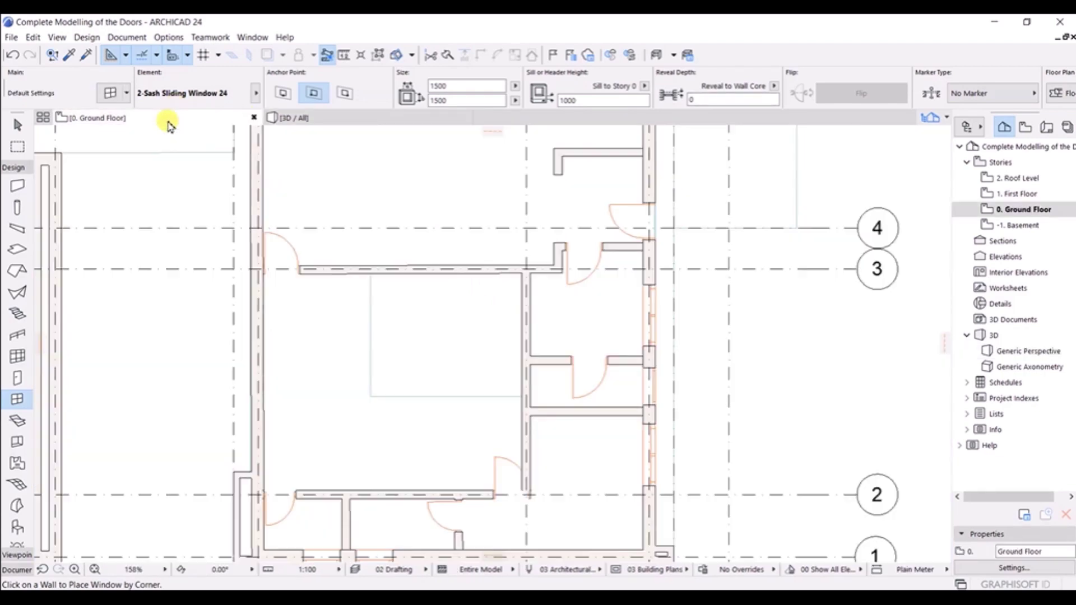
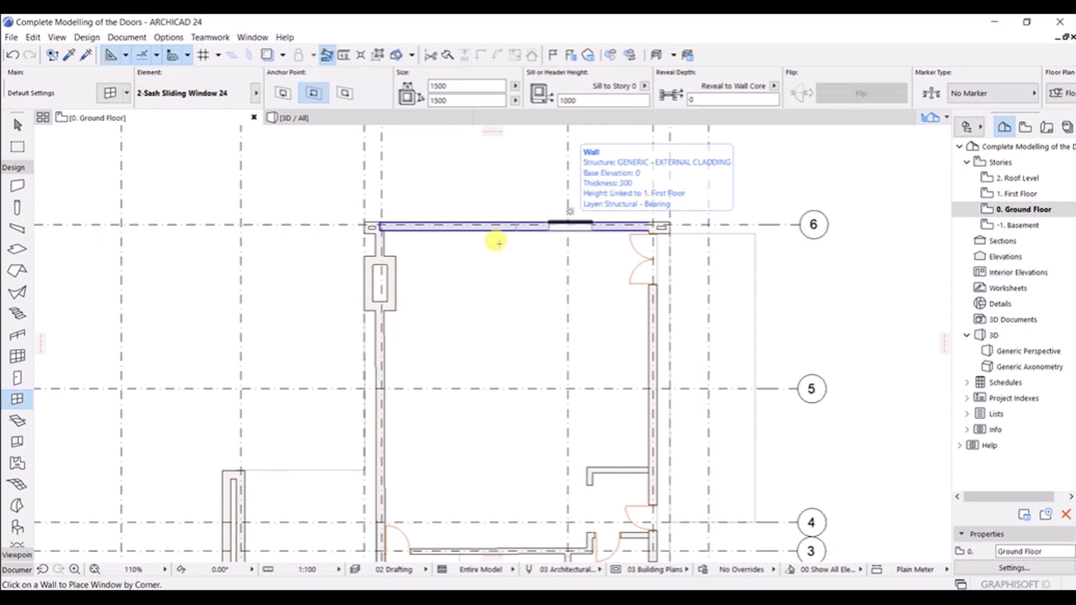
# Using the other corner anchor, place a 2000 × 1500 Fixed 3 Pane Window in the grid line 6 wall near the double-door corner, facing outward.
pyautogui.click(31, 402)
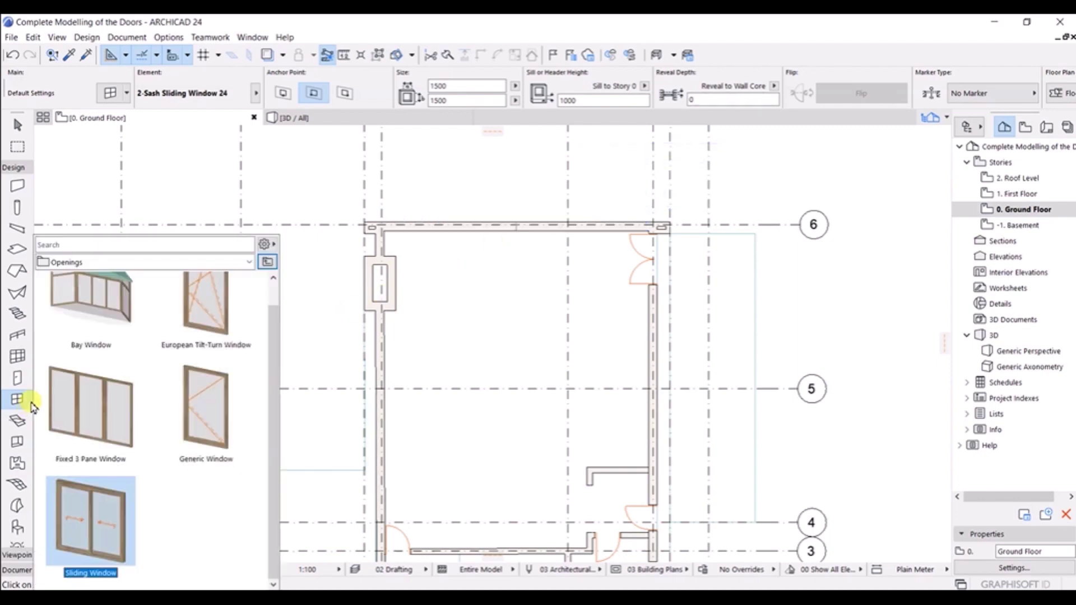
pyautogui.click(115, 407)
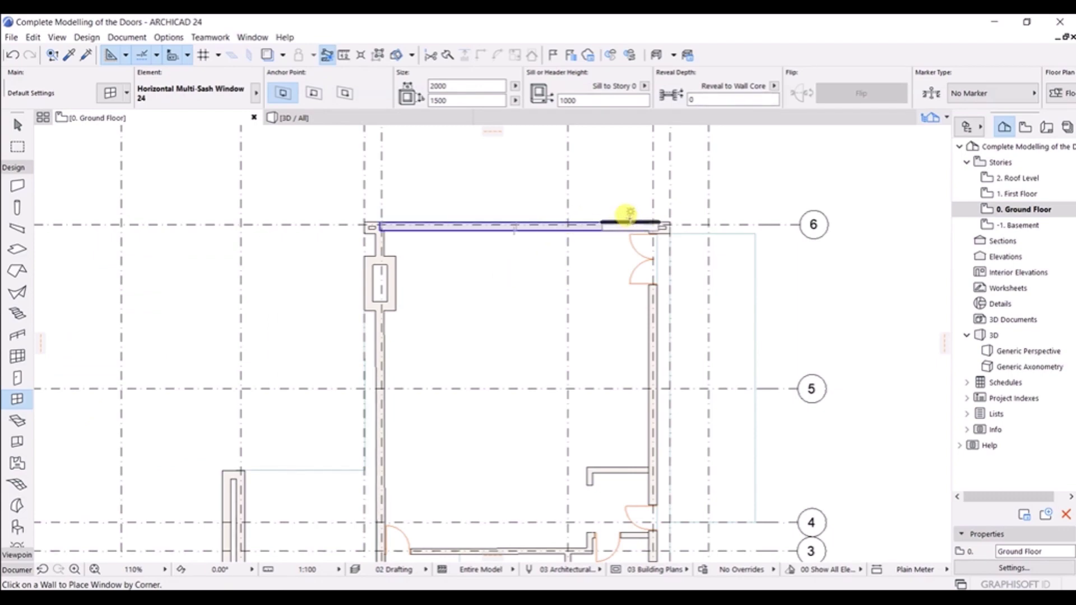
pyautogui.click(346, 94)
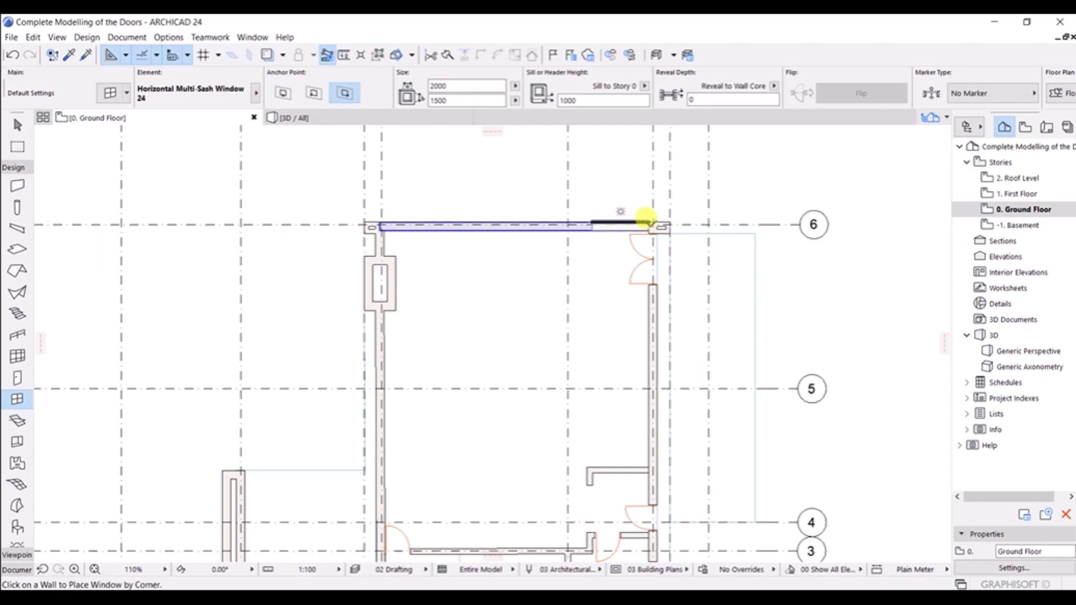
pyautogui.scroll(5, 629, 221)
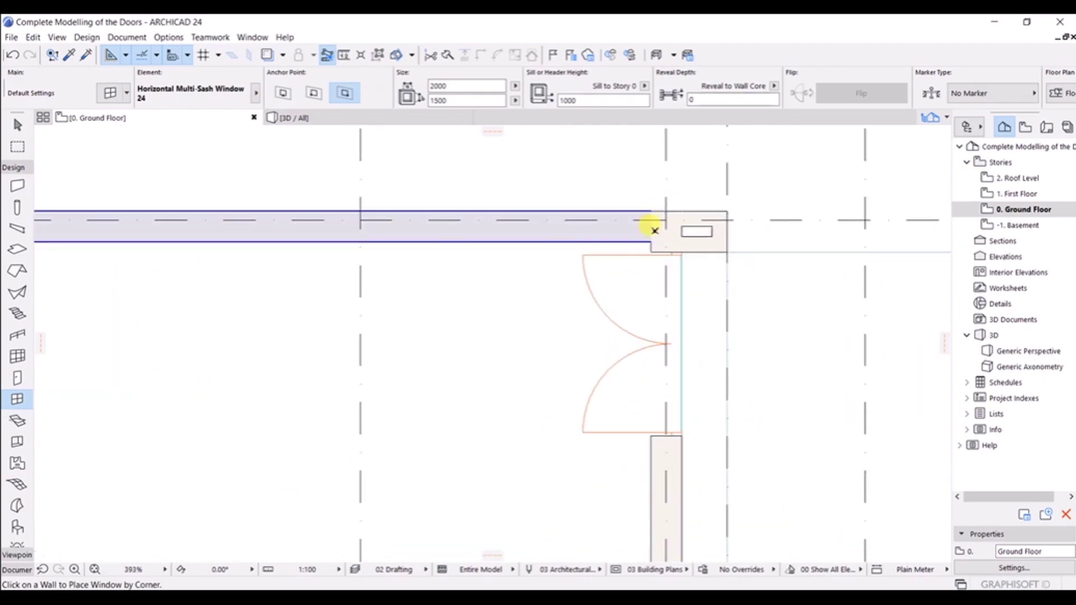
pyautogui.click(628, 220)
pyautogui.click(629, 218)
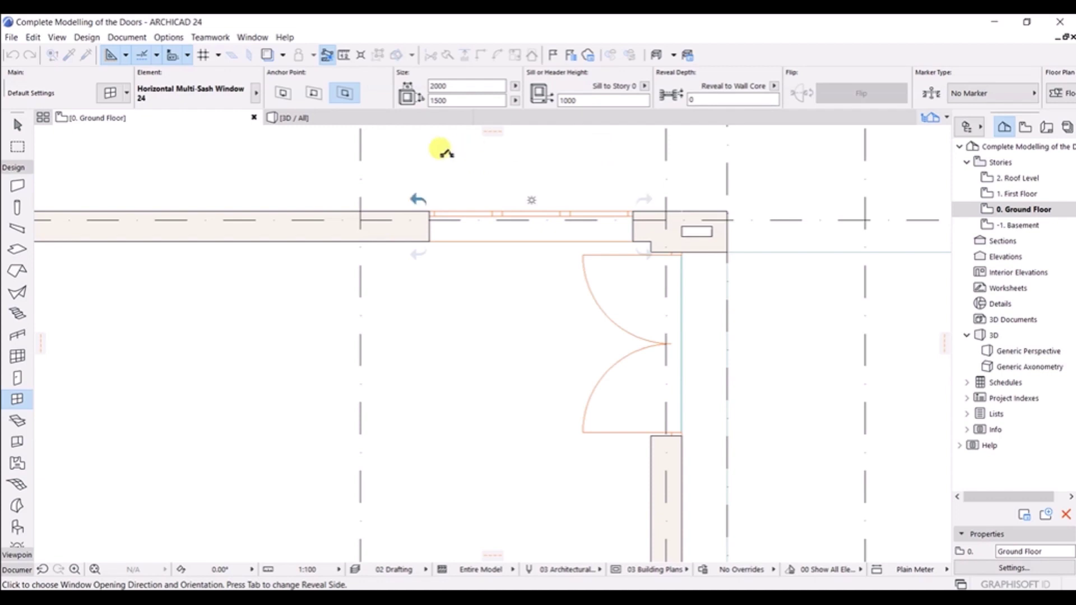
pyautogui.click(409, 150)
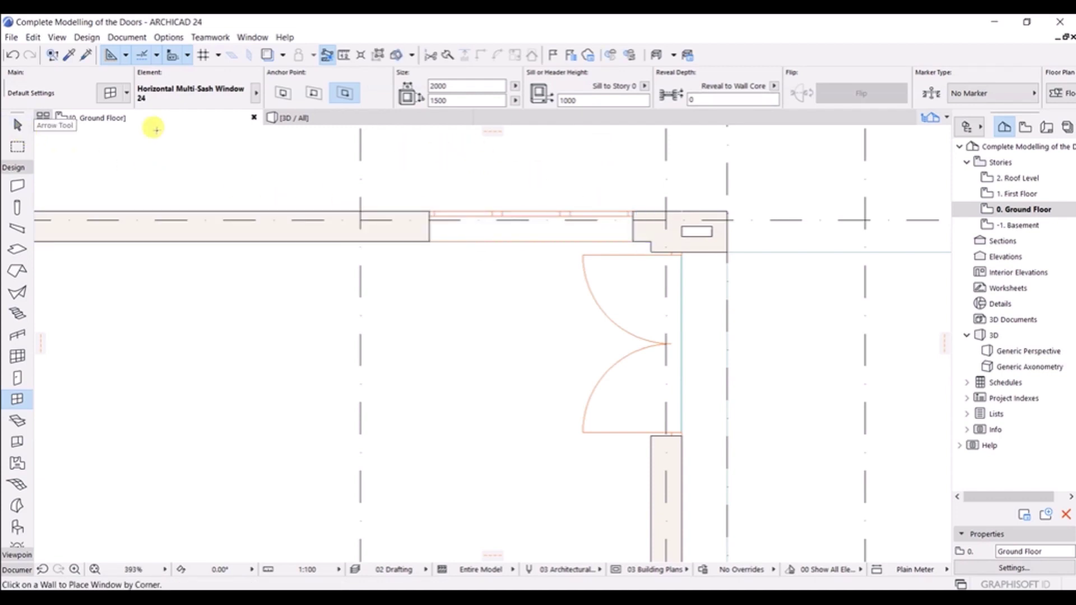
# Move the three-pane window about 158 mm along the grid line 6 wall, away from the double-door corner, and deselect it.
pyautogui.click(15, 126)
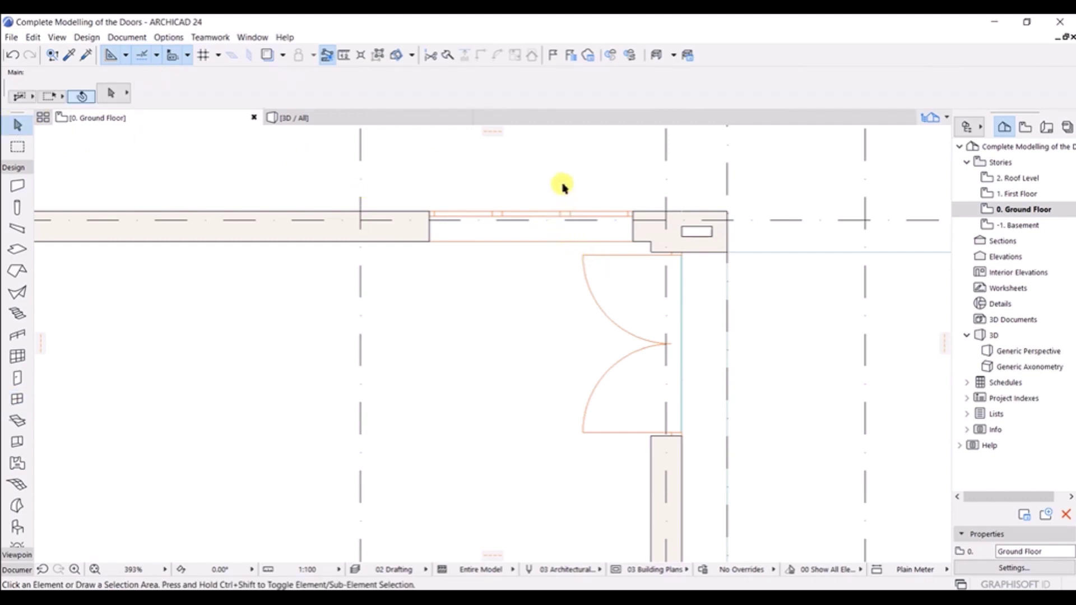
pyautogui.click(550, 240)
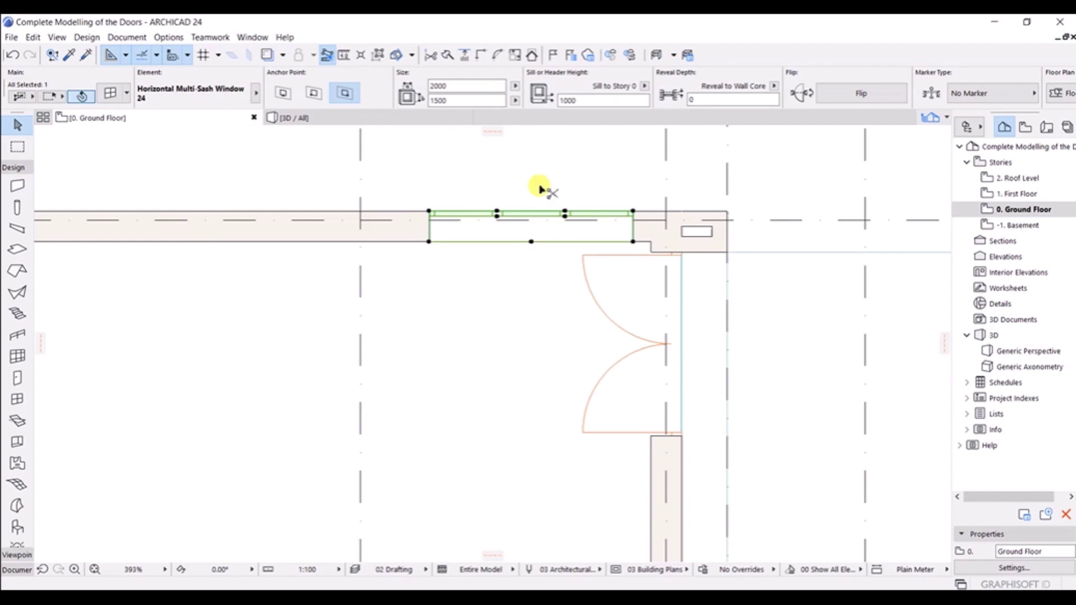
pyautogui.hotkey('ctrl', 'd')
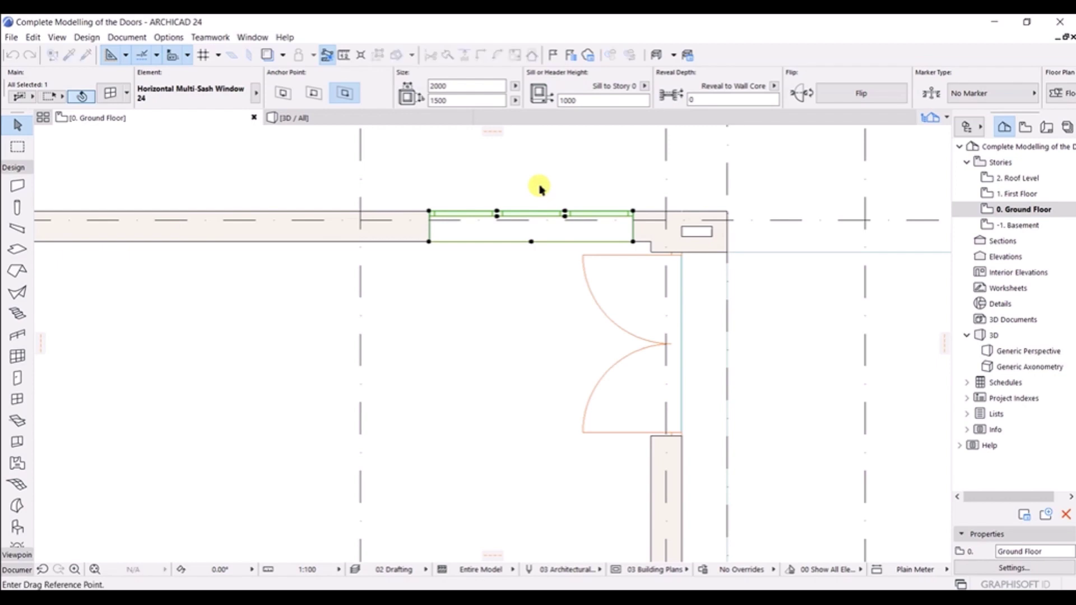
pyautogui.click(633, 228)
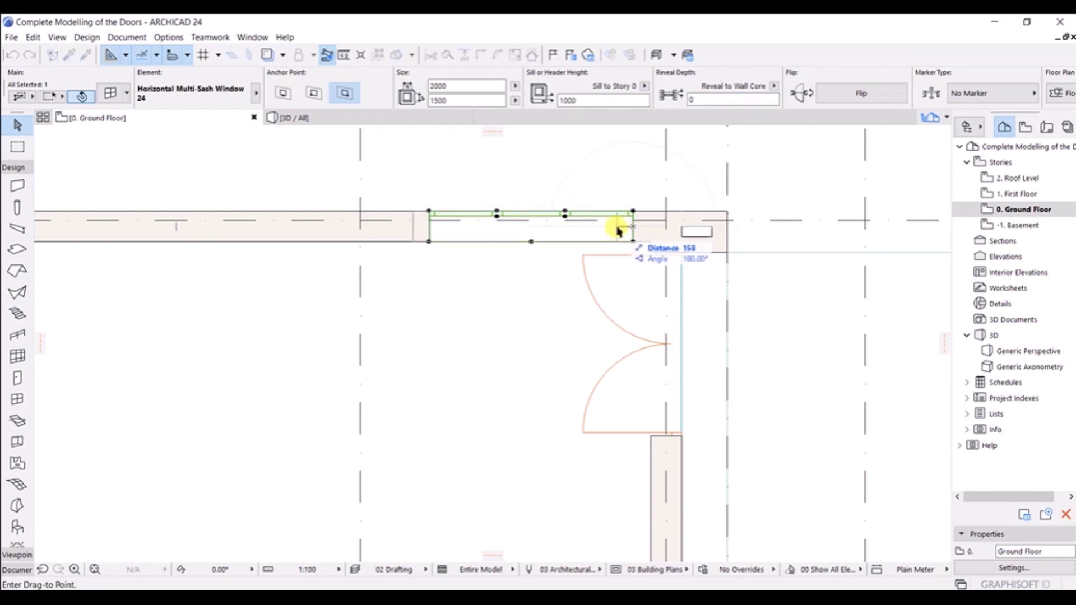
pyautogui.click(617, 229)
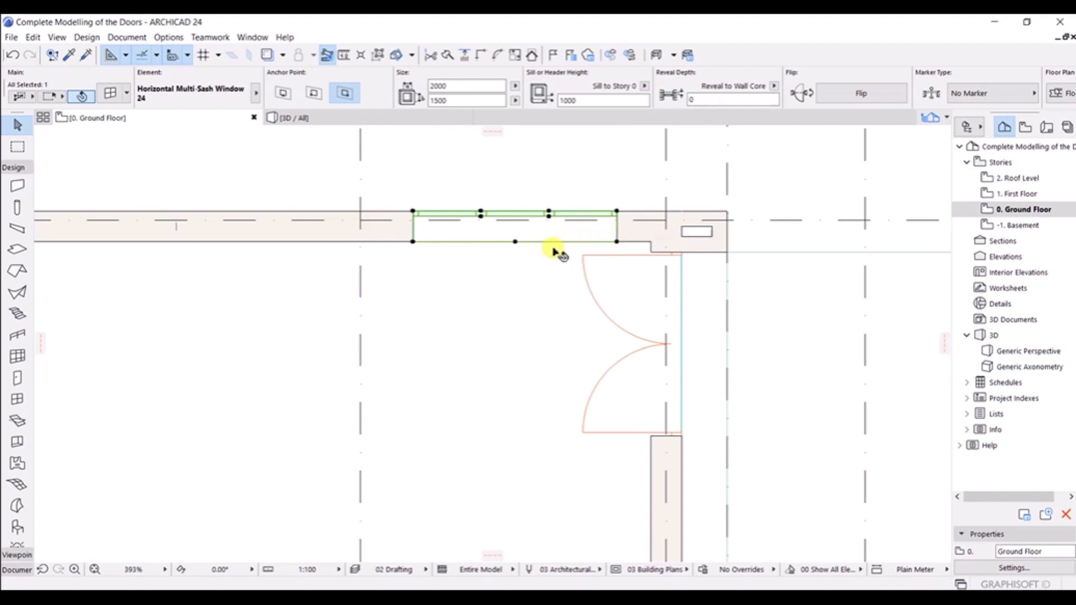
pyautogui.scroll(-6, 555, 252)
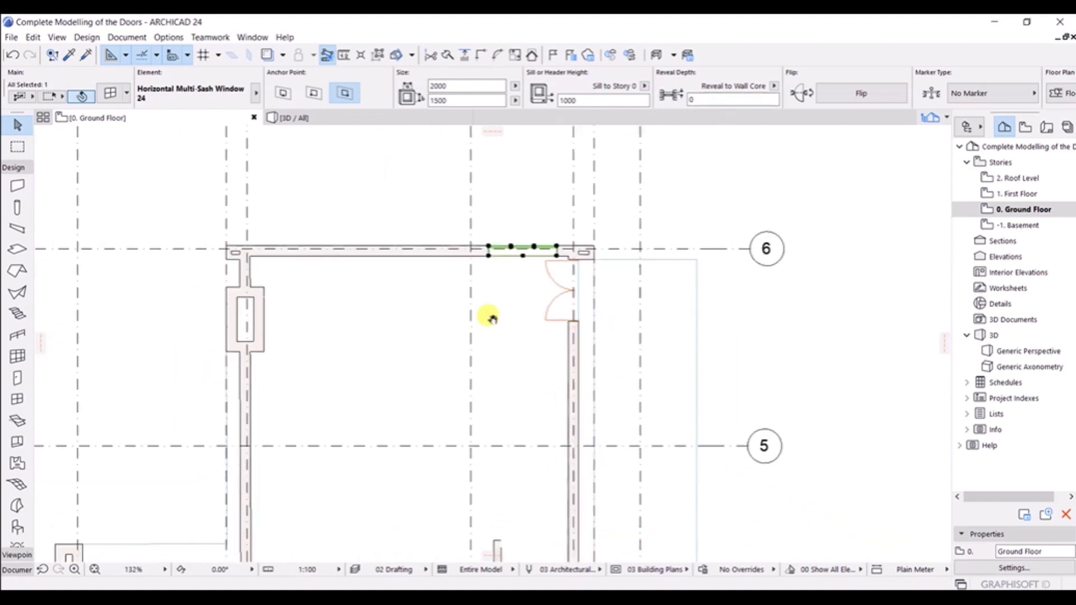
pyautogui.scroll(-2, 492, 318)
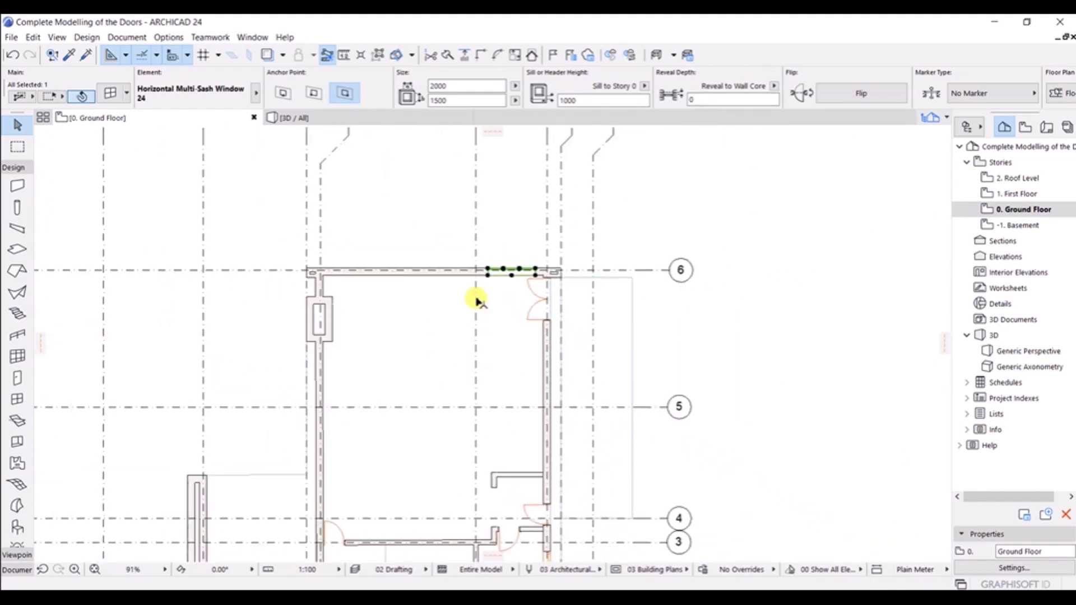
pyautogui.press('Escape')
# Examine the windows and doors from above in the 3D perspective and review the whole Ground Floor plan.
pyautogui.click(316, 117)
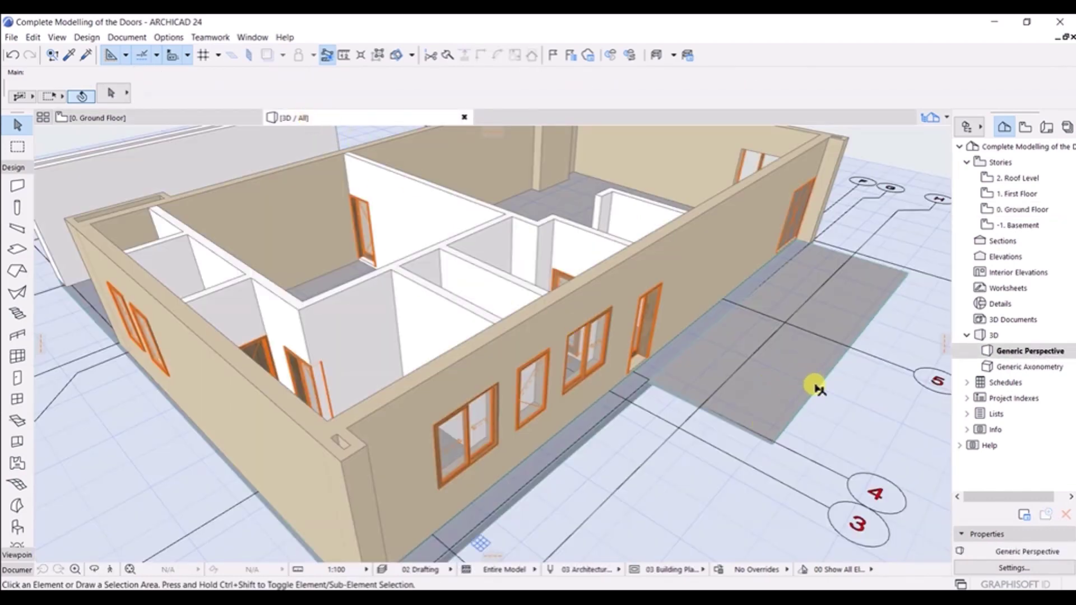
pyautogui.moveTo(817, 387); pyautogui.dragTo(679, 286)
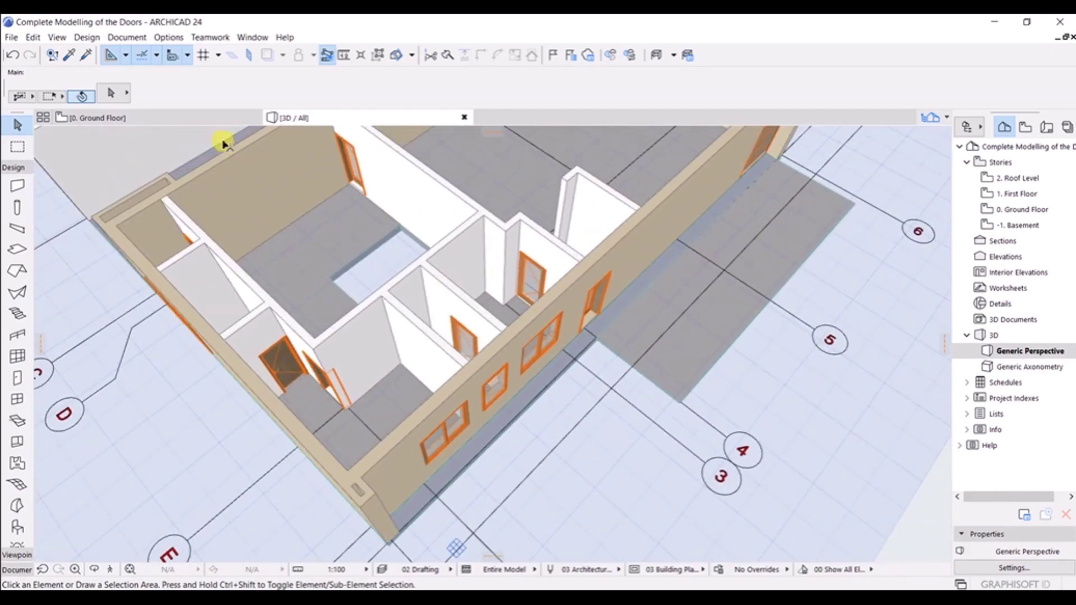
pyautogui.click(197, 118)
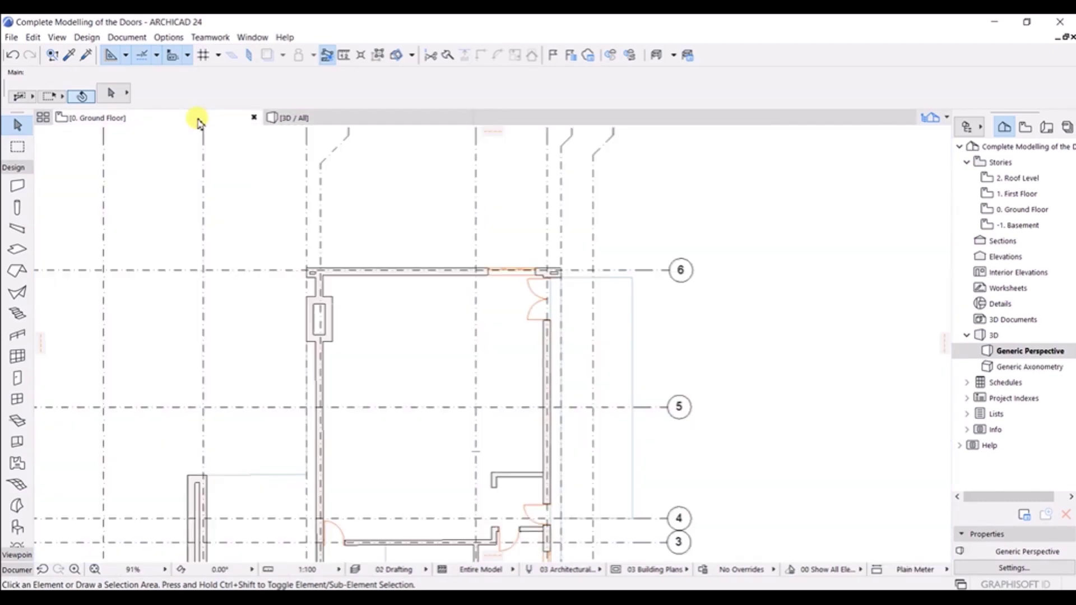
pyautogui.scroll(-4, 654, 325)
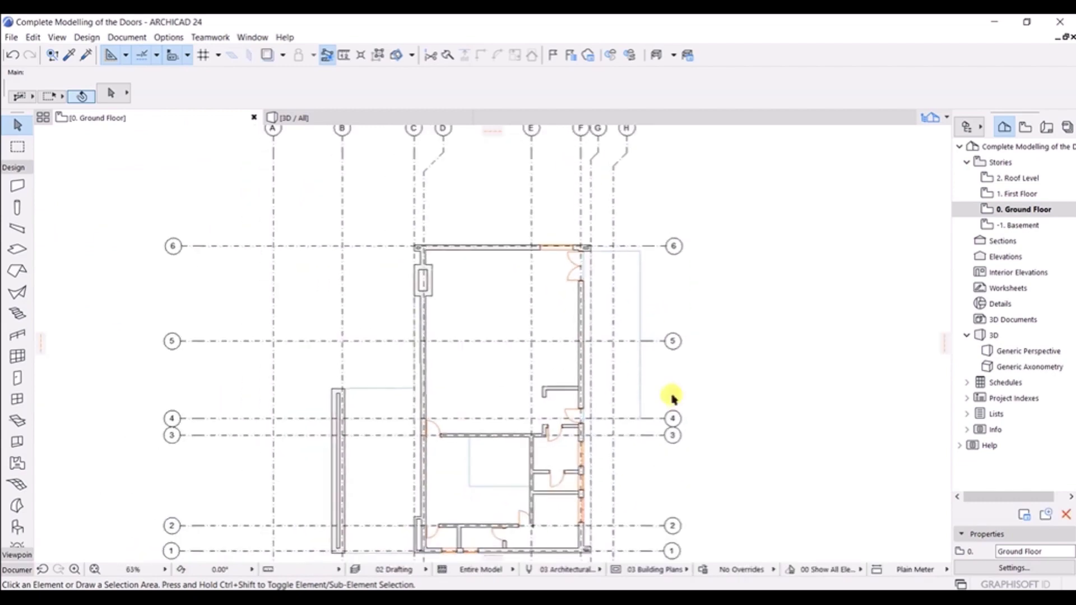
pyautogui.scroll(2, 622, 346)
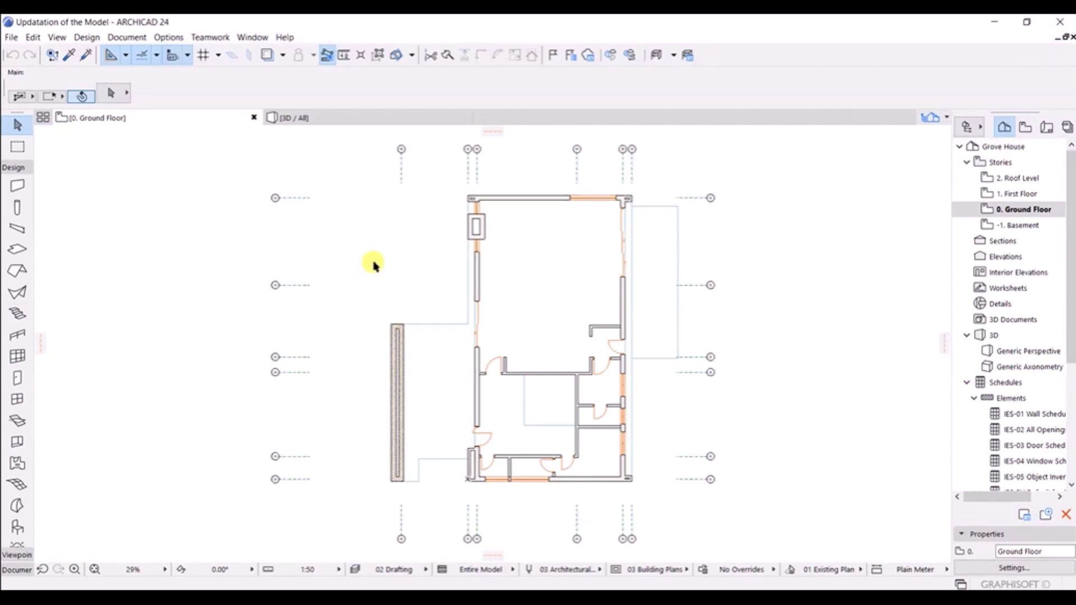
# Examine the door and window positions around the large room in the Grove House reference project's Ground Floor plan.
pyautogui.moveTo(449, 378); pyautogui.dragTo(418, 373, button='middle')
pyautogui.scroll(3, 471, 277)
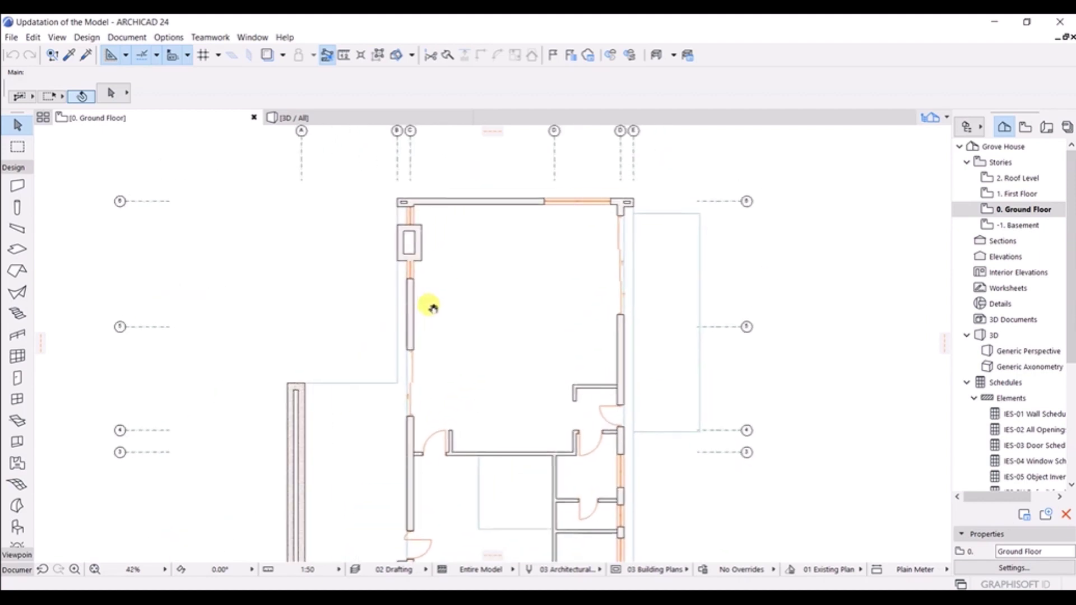
pyautogui.moveTo(615, 317); pyautogui.dragTo(586, 310, button='middle')
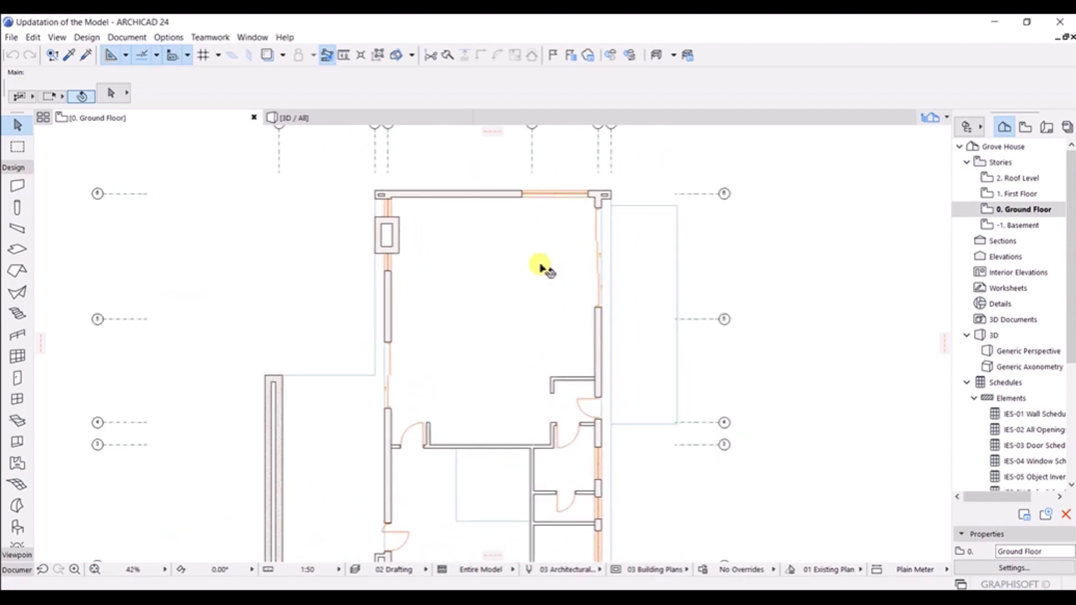
# In the 3D perspective, examine the outside of the grid line 1 wall and select the wider of its two windows.
pyautogui.scroll(-3, 542, 269)
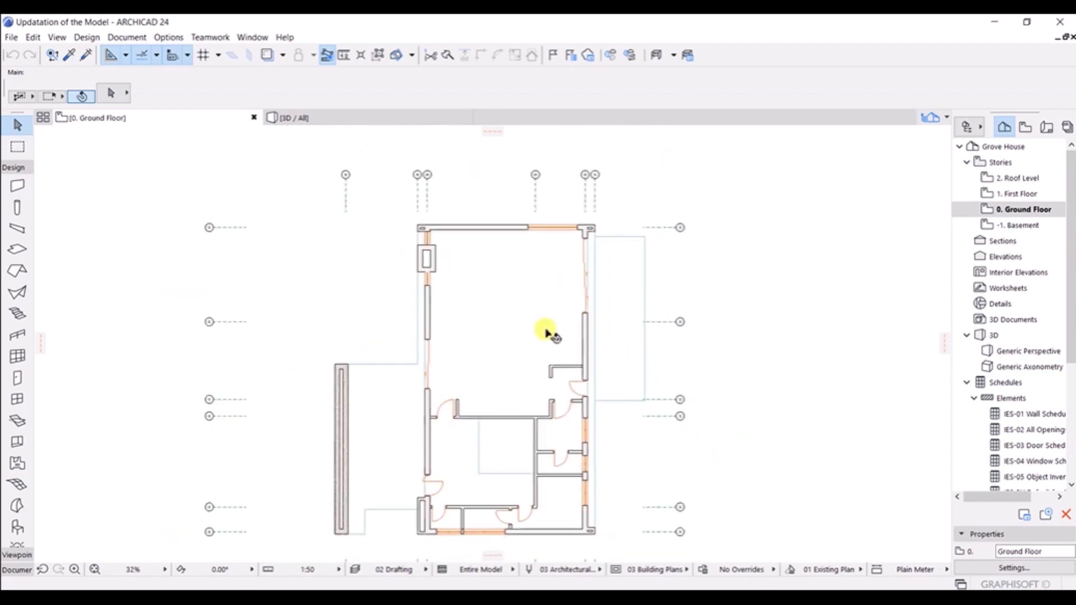
pyautogui.click(296, 120)
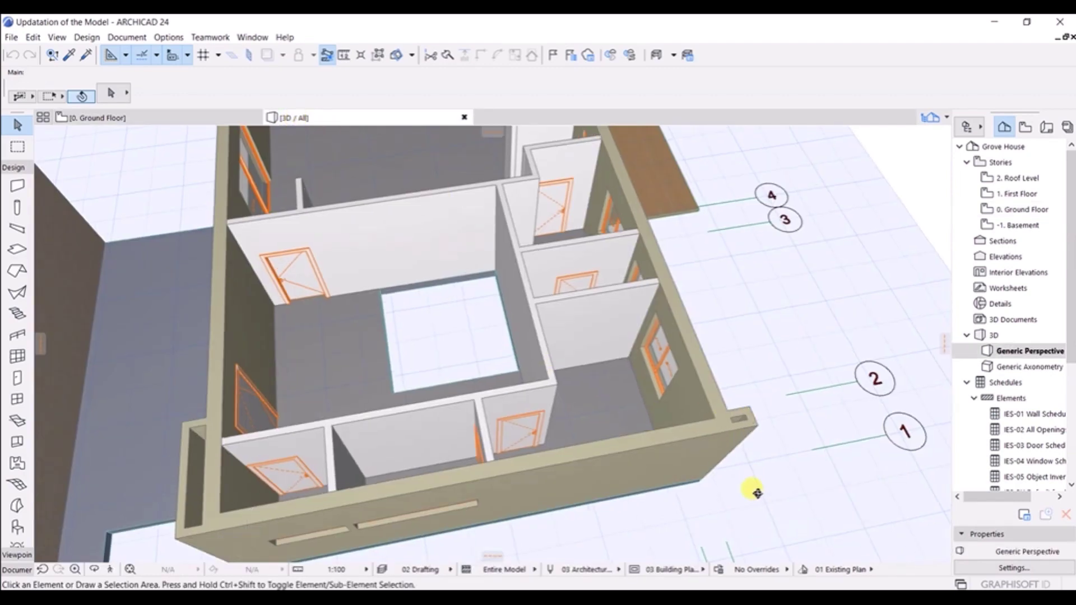
pyautogui.moveTo(757, 493); pyautogui.dragTo(697, 384)
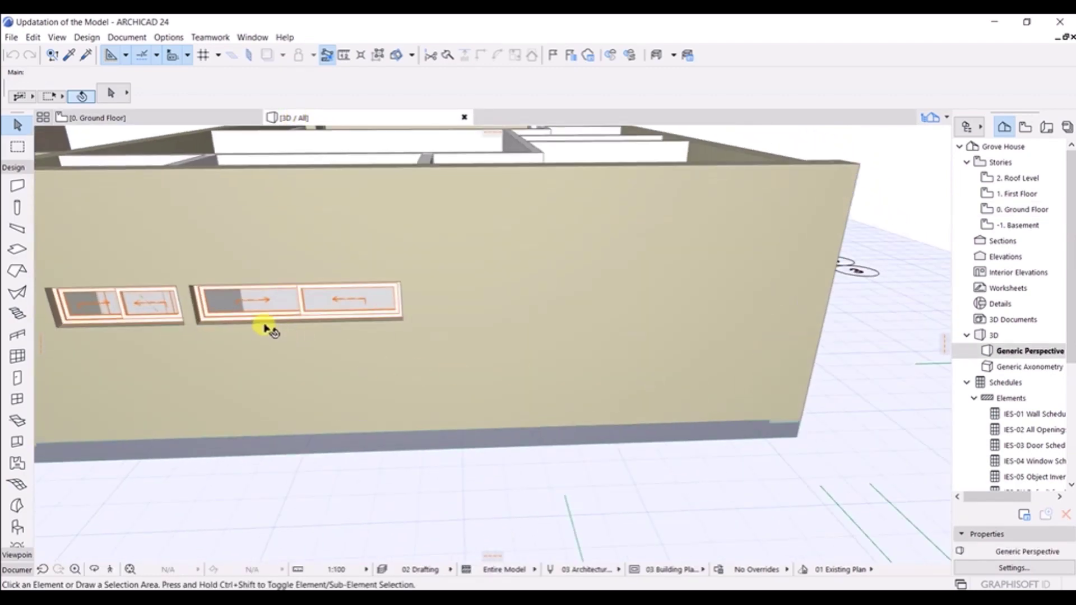
pyautogui.click(283, 307)
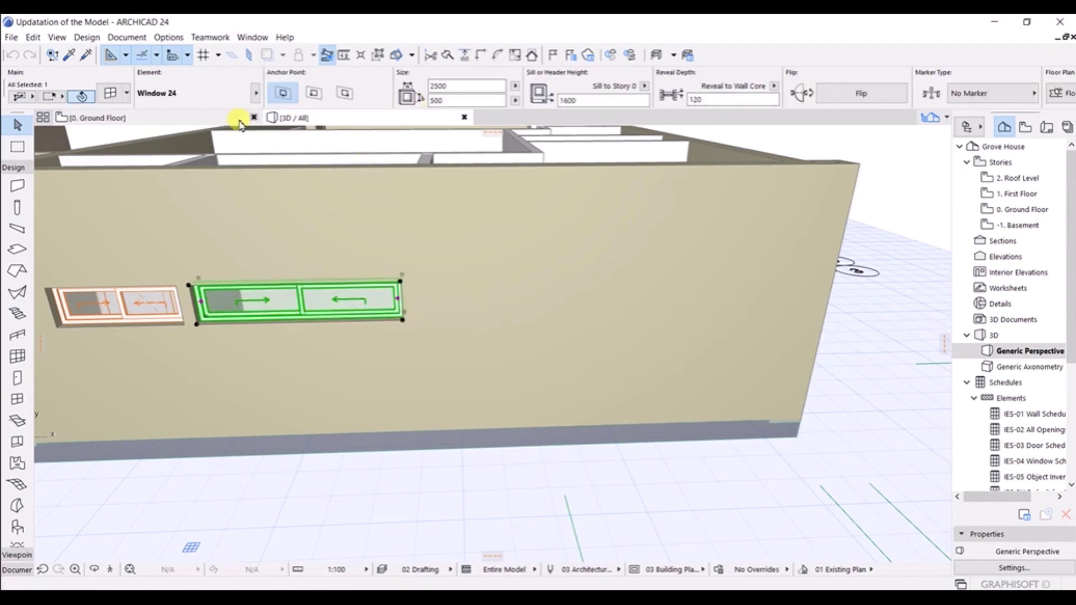
pyautogui.scroll(-3, 497, 302)
pyautogui.keyDown('shift'); pyautogui.moveTo(497, 302); pyautogui.dragTo(396, 335, button='middle'); pyautogui.keyUp('shift')
pyautogui.scroll(2, 393, 333)
pyautogui.scroll(2, 644, 401)
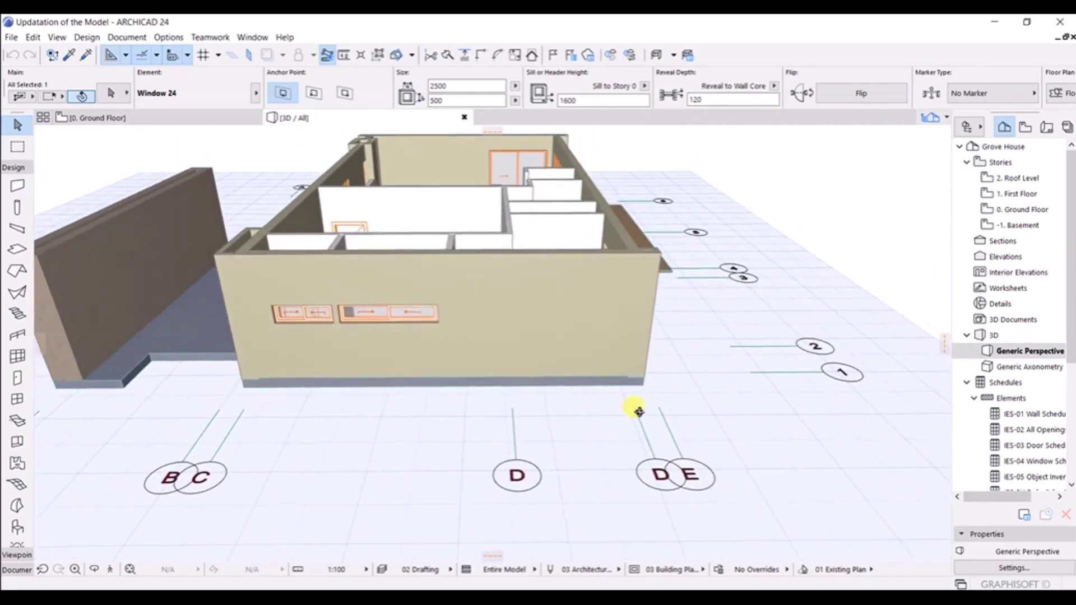
pyautogui.scroll(3, 397, 319)
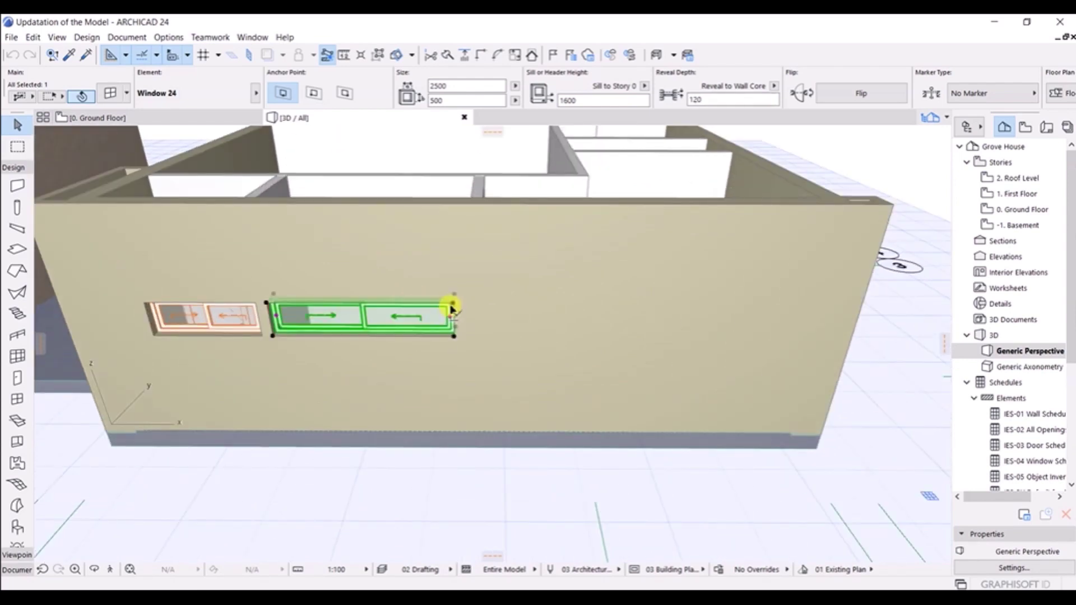
# Stretch the selected wider window in the grid line 1 wall upward to a height of about 1240 mm.
pyautogui.click(452, 307)
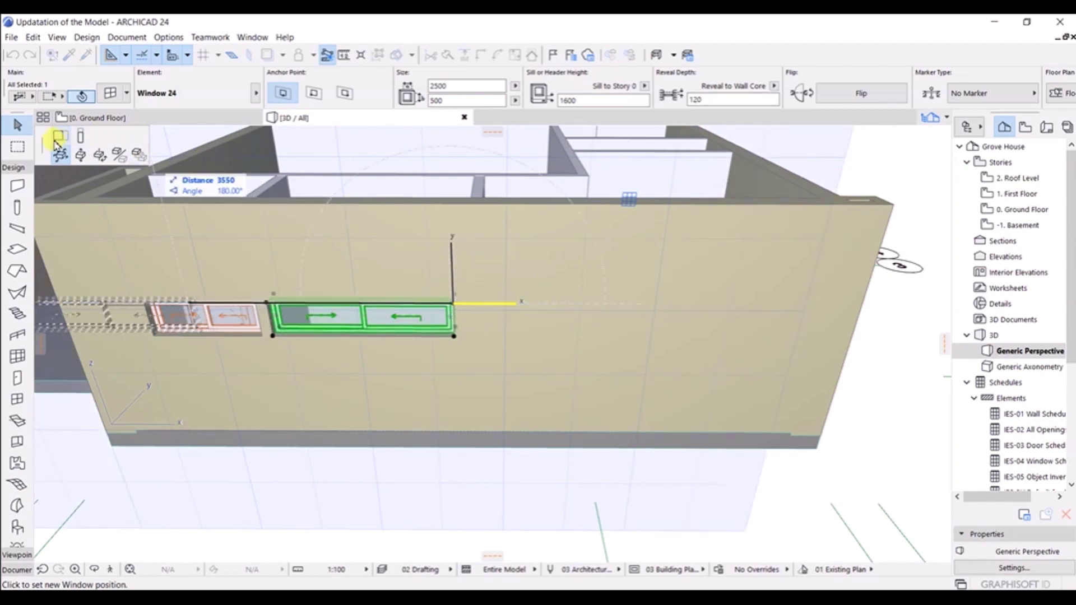
pyautogui.moveTo(45, 141); pyautogui.dragTo(535, 277)
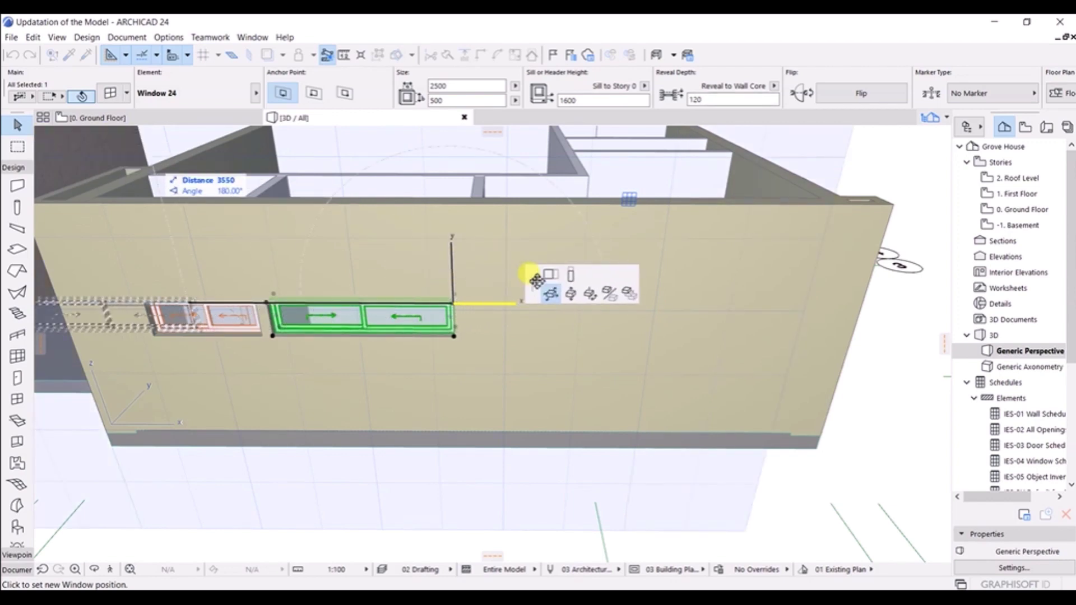
pyautogui.click(569, 276)
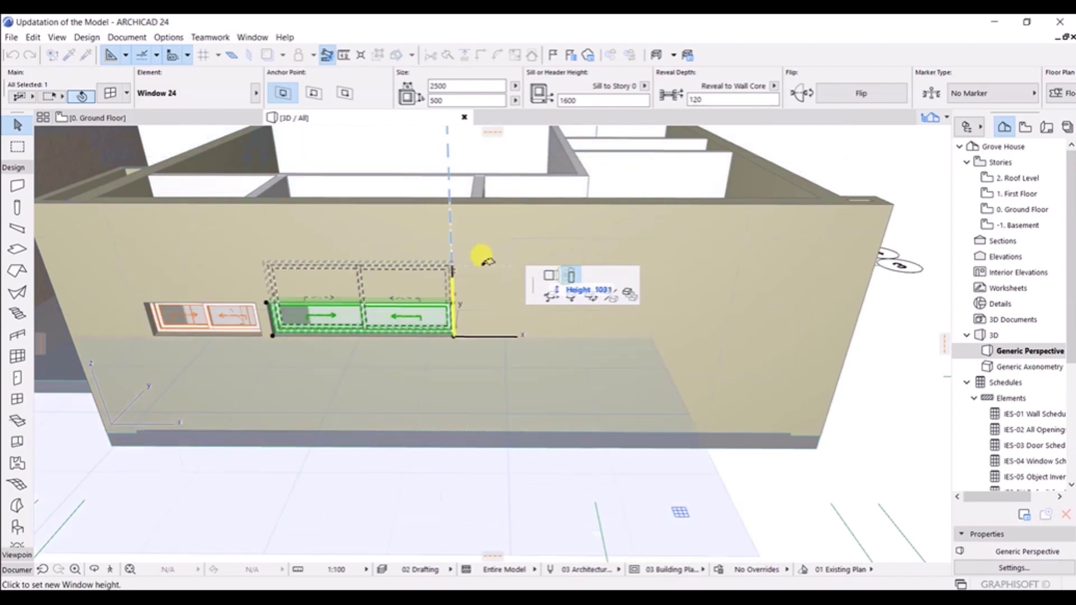
pyautogui.click(452, 249)
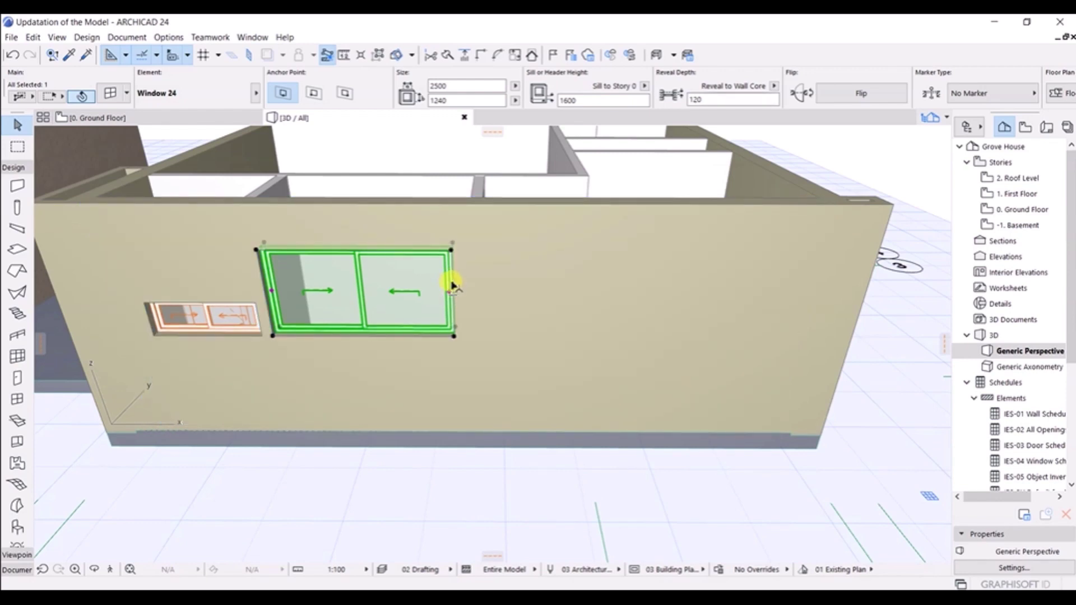
# Clear the wall selection and undo the wider window's height change.
pyautogui.click(454, 283)
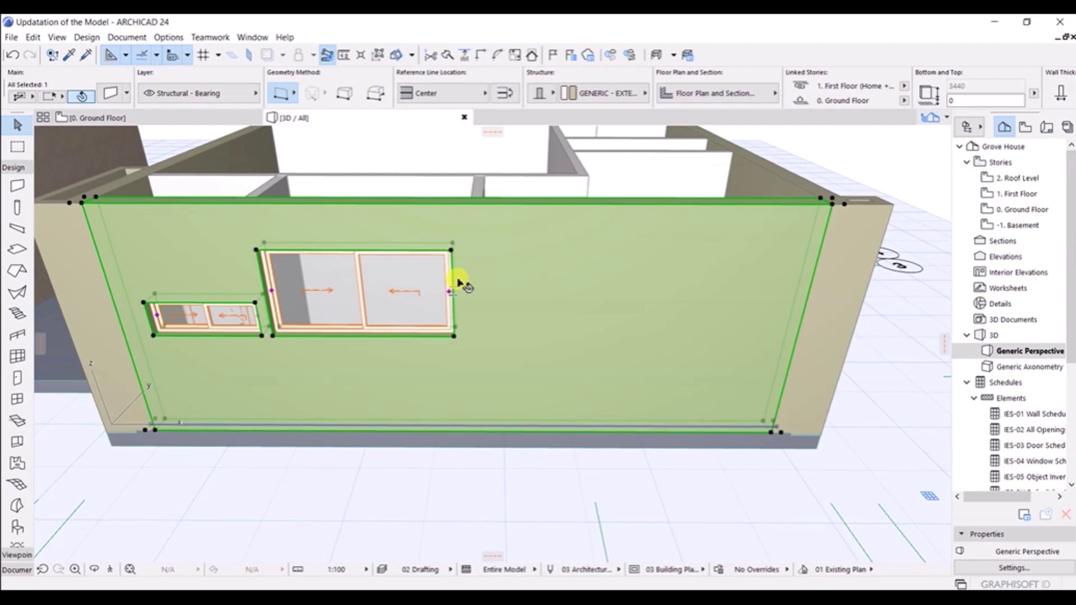
pyautogui.moveTo(458, 281)
pyautogui.press('Escape')
pyautogui.hotkey('ctrl', 'z')
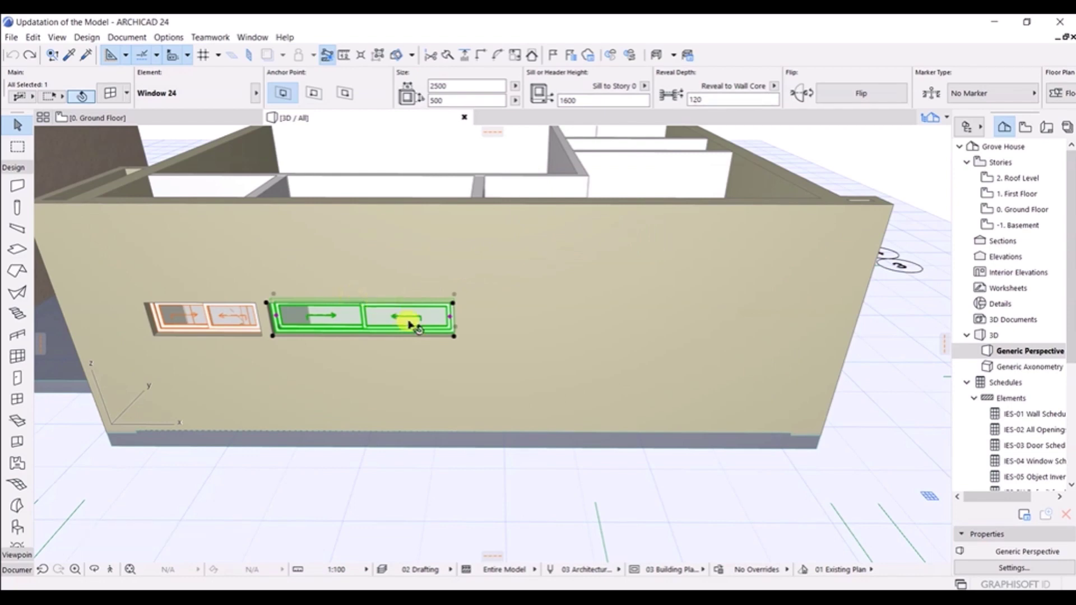
# Reselect the wider window in the grid line 1 wall and try to move it vertically by its frame edge.
pyautogui.click(397, 307)
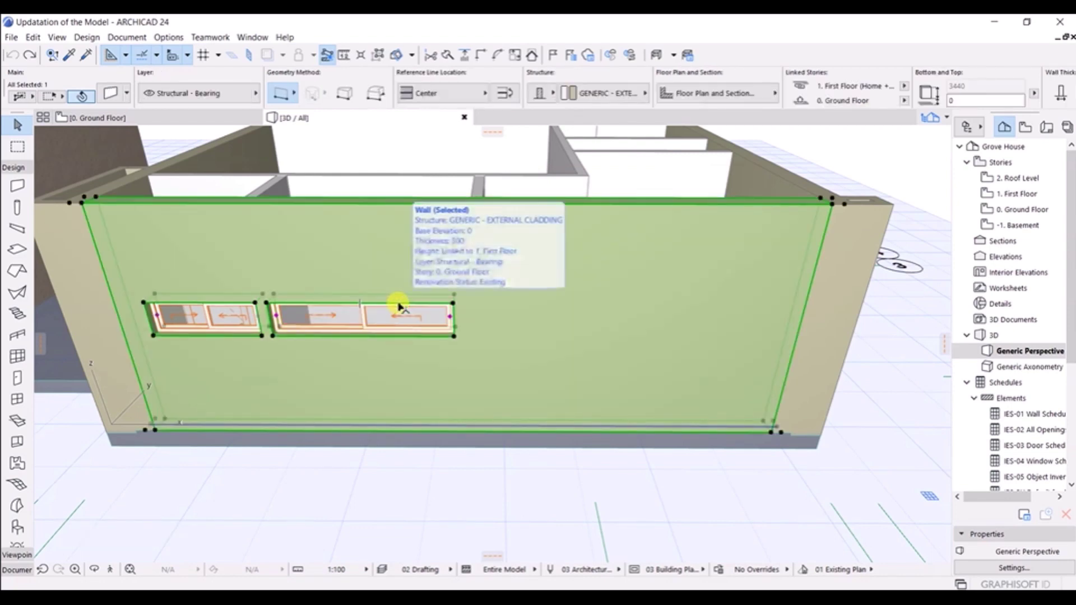
pyautogui.press('Escape')
pyautogui.scroll(3, 440, 326)
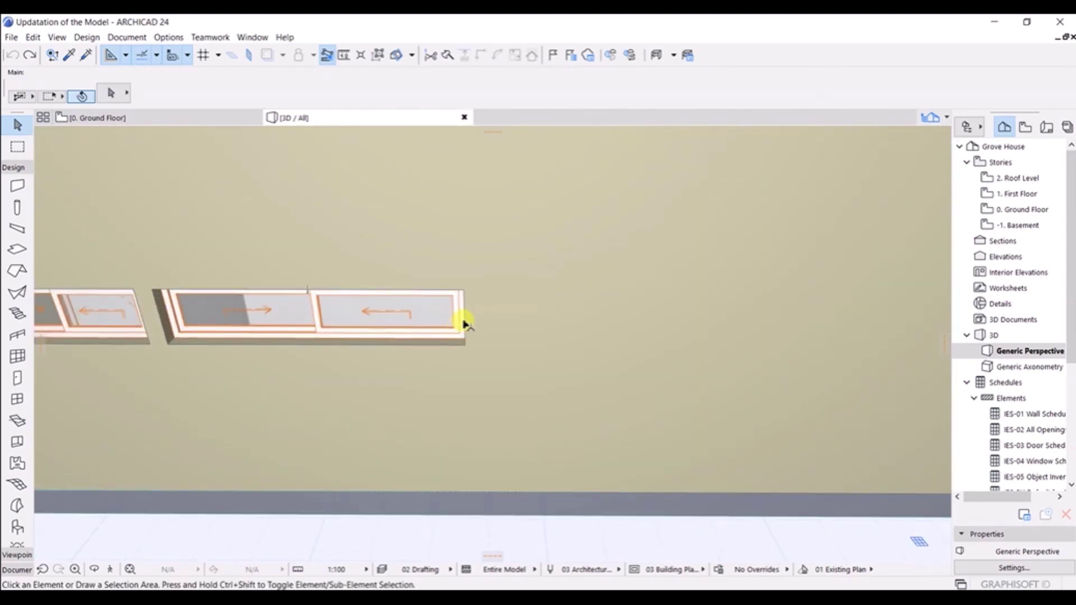
pyautogui.click(463, 322)
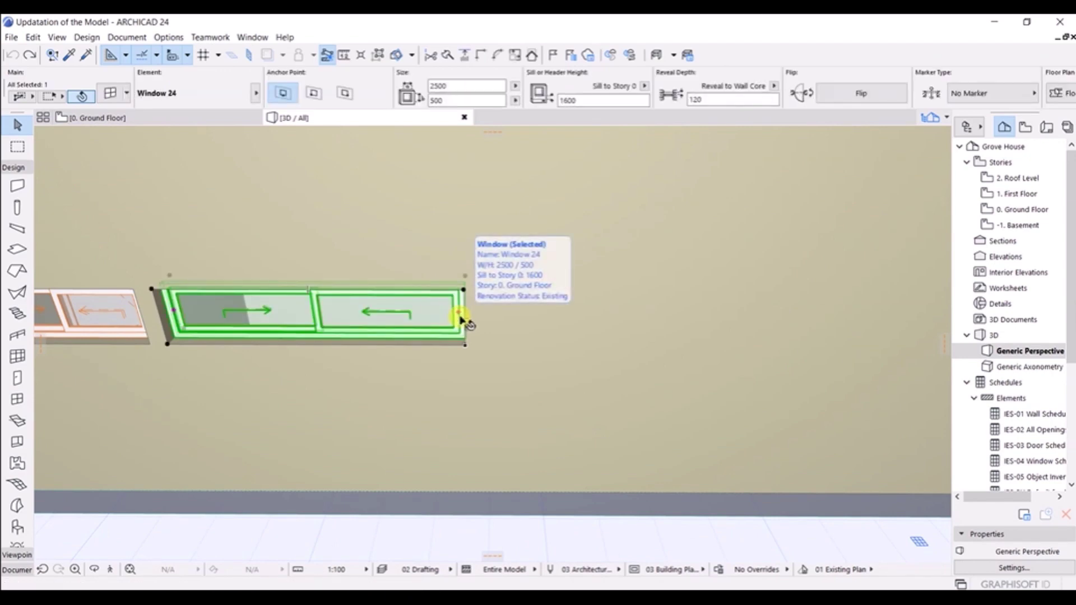
pyautogui.click(462, 316)
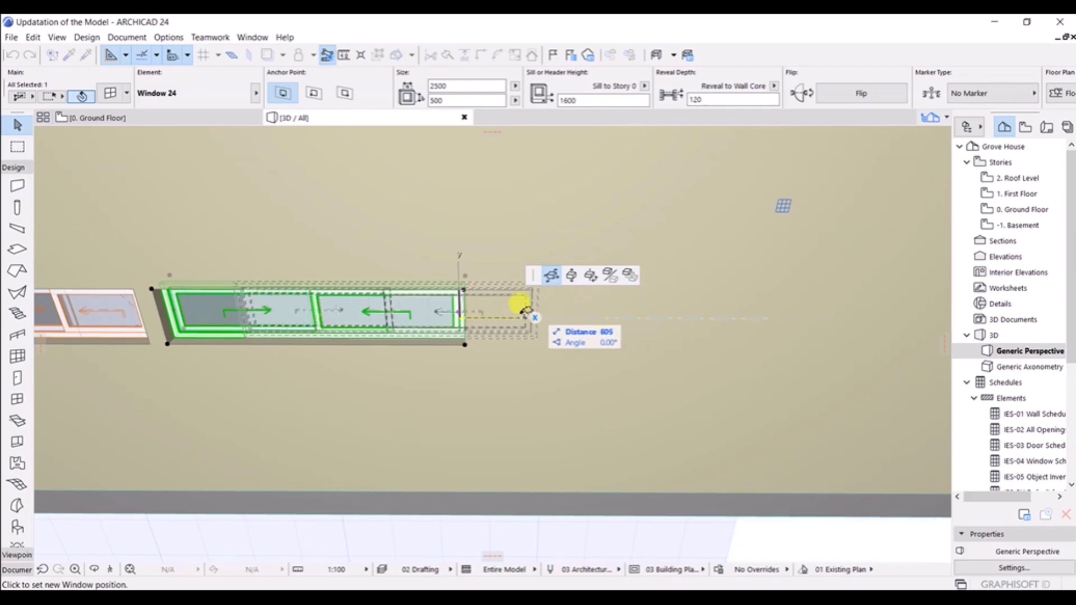
pyautogui.click(569, 277)
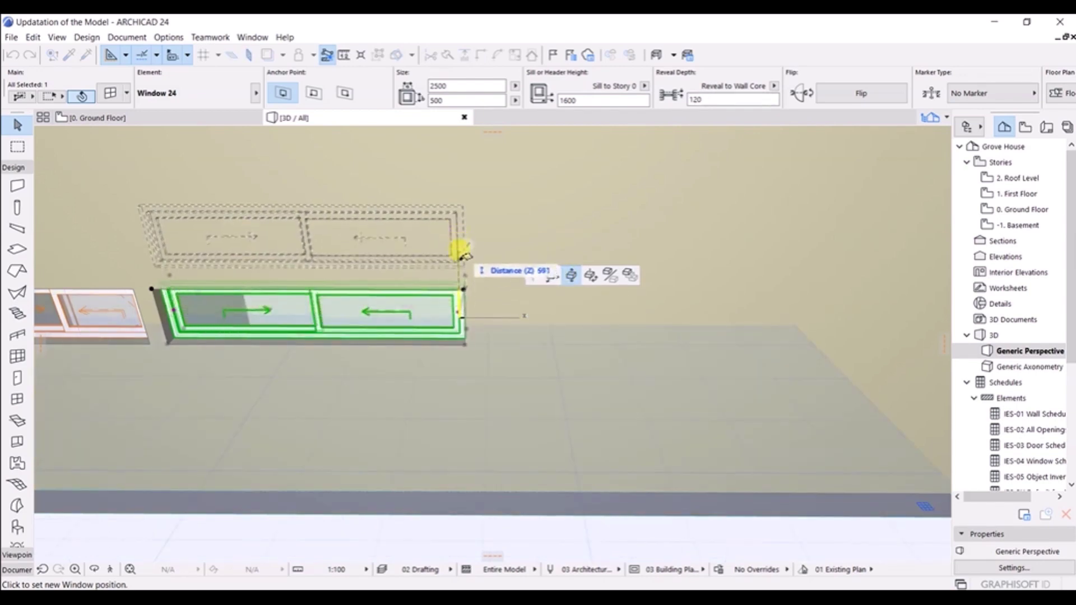
pyautogui.click(458, 291)
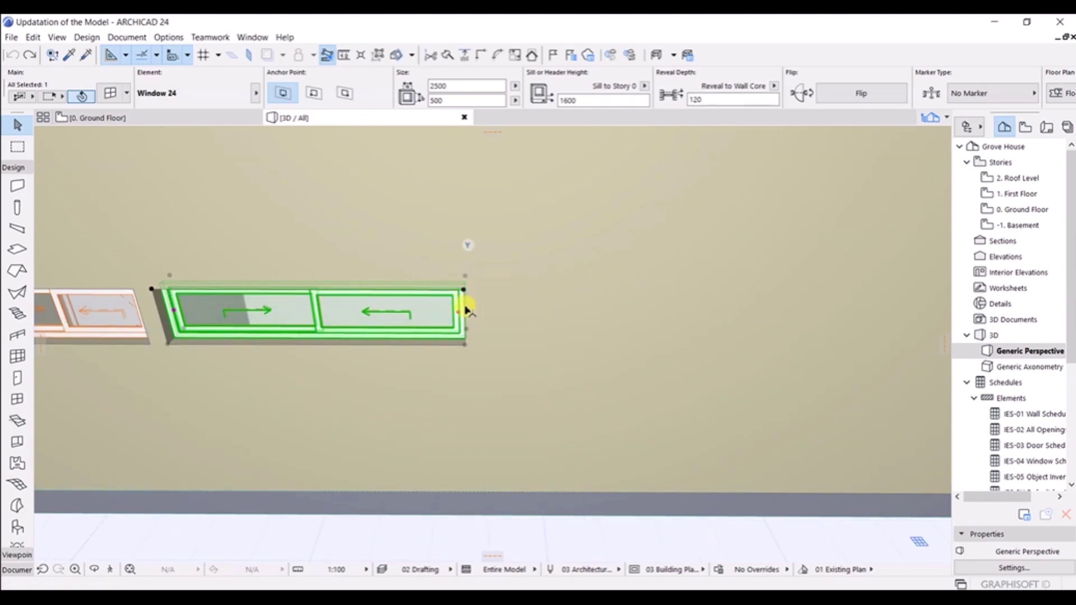
pyautogui.scroll(2, 466, 310)
pyautogui.click(456, 310)
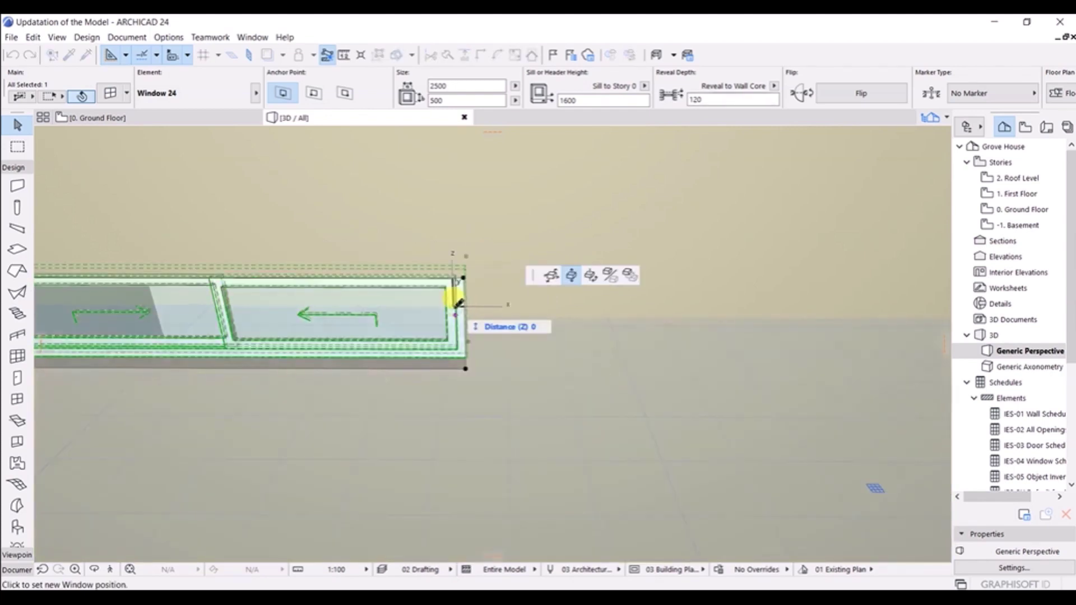
pyautogui.click(457, 303)
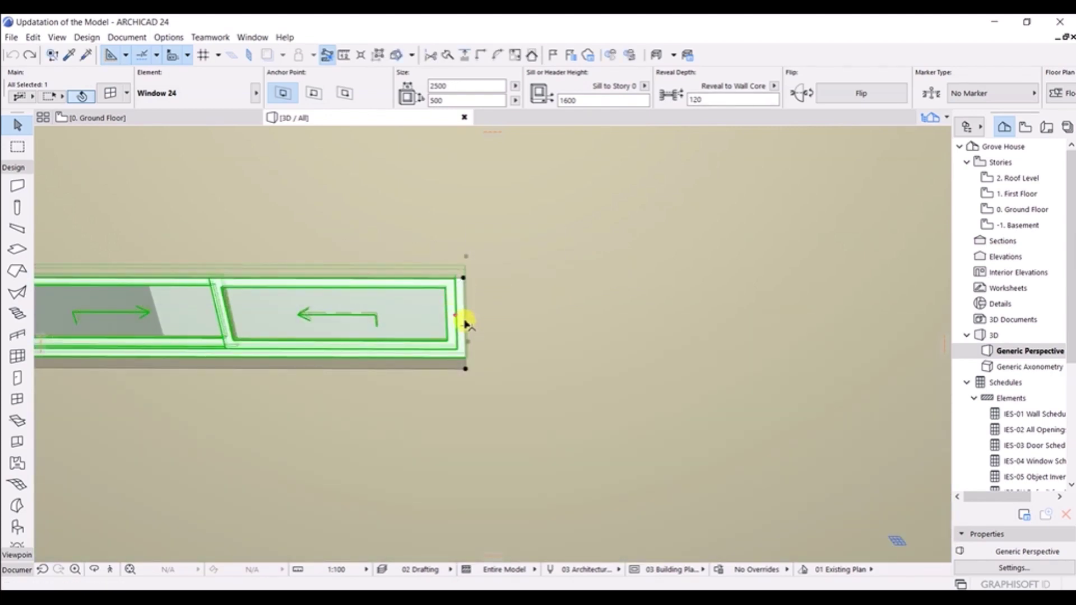
pyautogui.press('Escape')
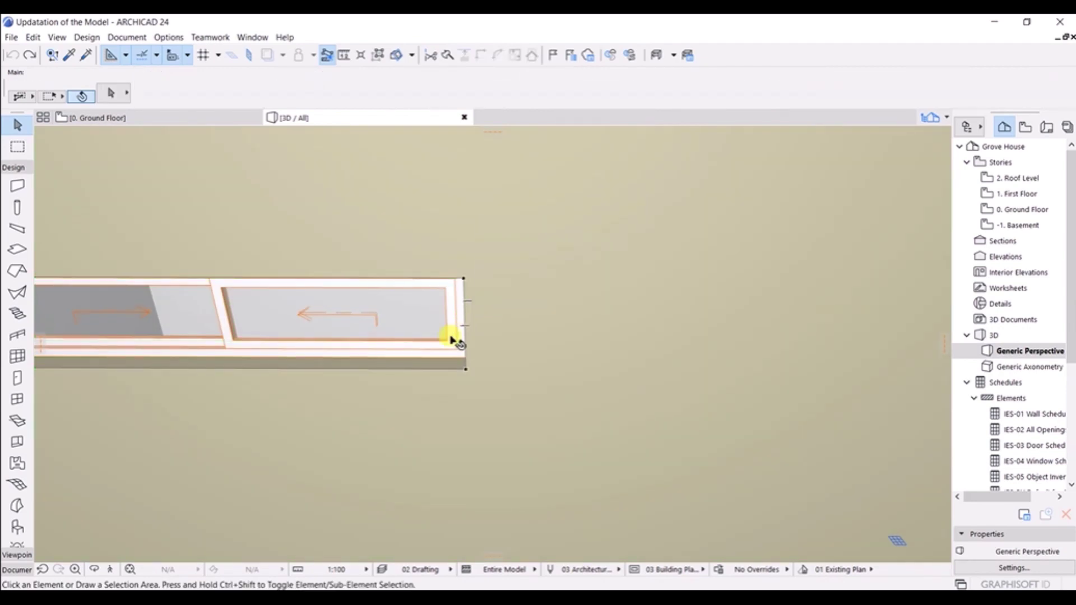
pyautogui.click(448, 340)
pyautogui.click(444, 336)
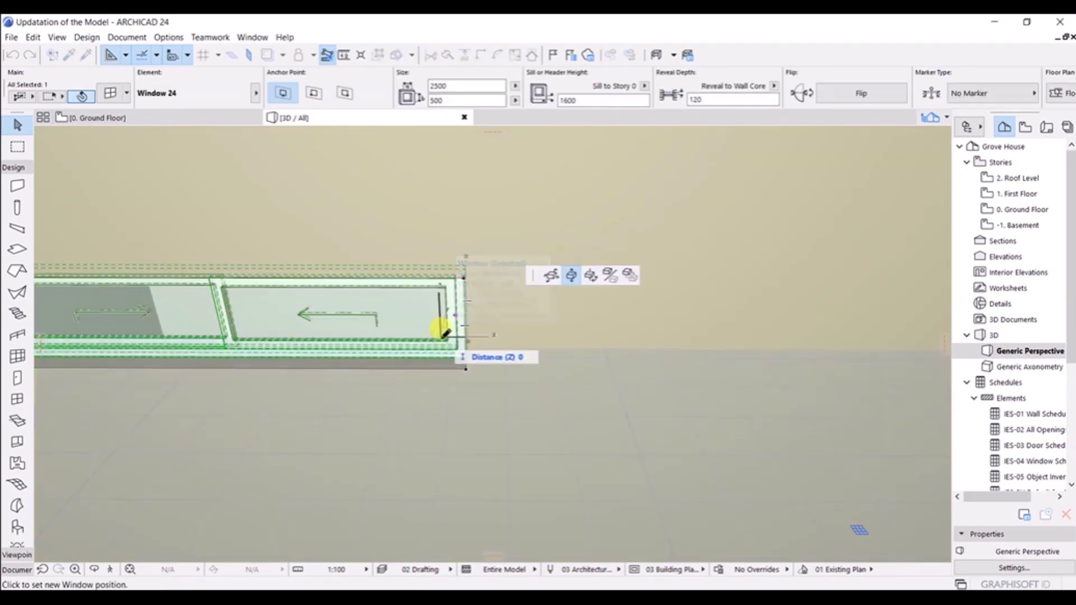
pyautogui.click(444, 334)
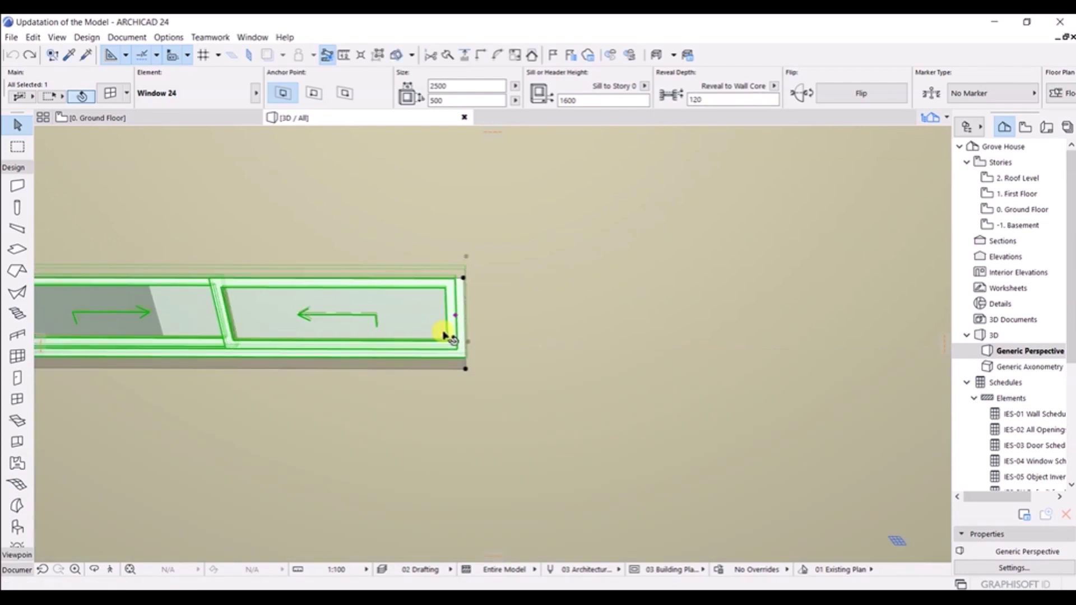
pyautogui.press('Escape')
# Preview stretching the wider window upward from its upper corner, then cancel without applying a new height.
pyautogui.scroll(-2, 393, 325)
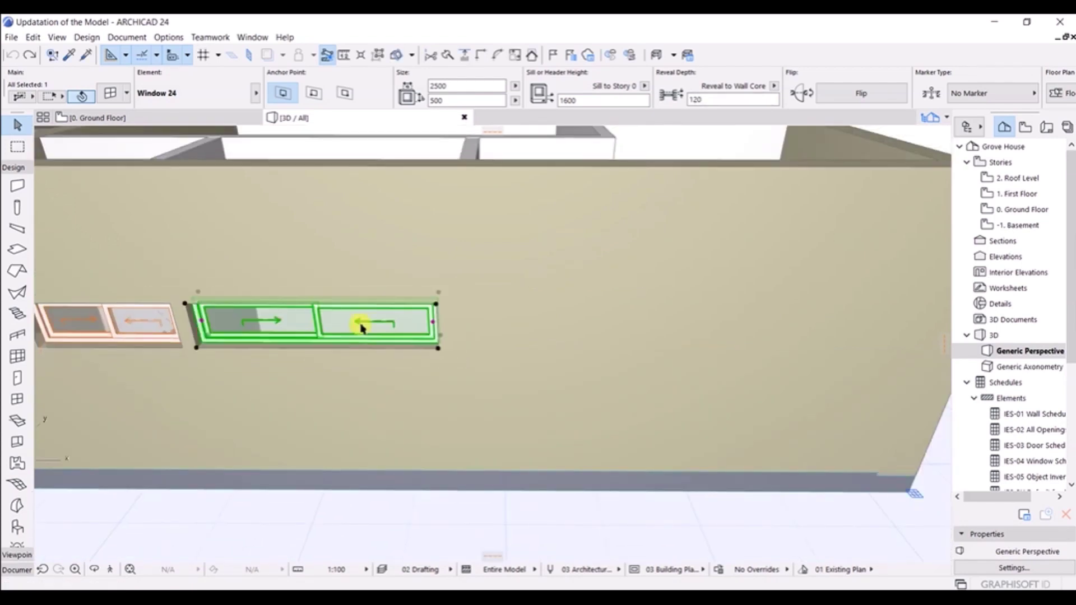
pyautogui.keyDown('shift'); pyautogui.moveTo(361, 319); pyautogui.dragTo(380, 326, button='middle'); pyautogui.keyUp('shift')
pyautogui.click(383, 328)
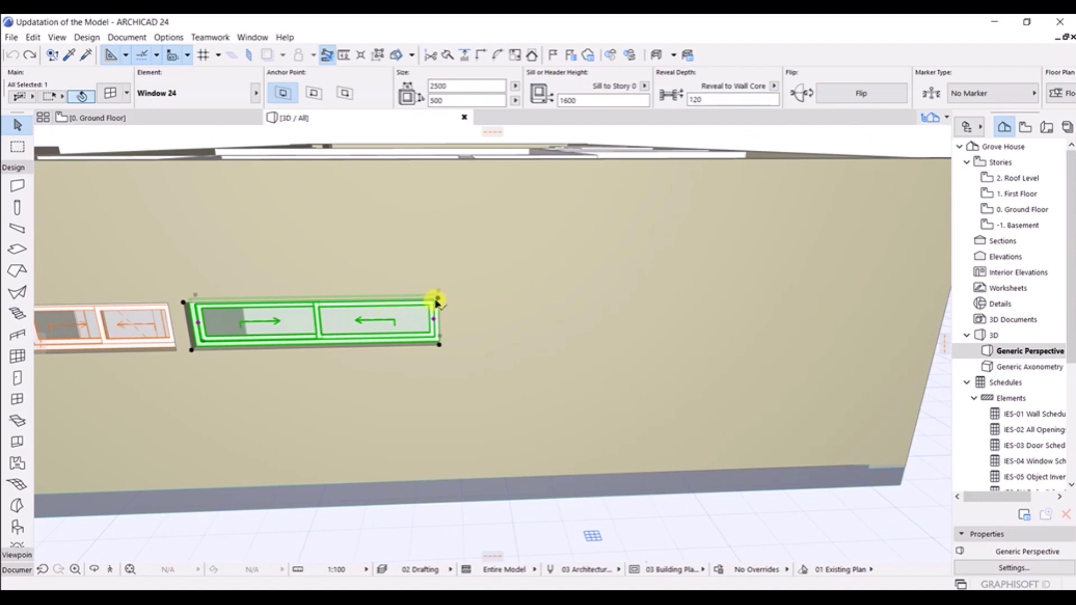
pyautogui.click(438, 301)
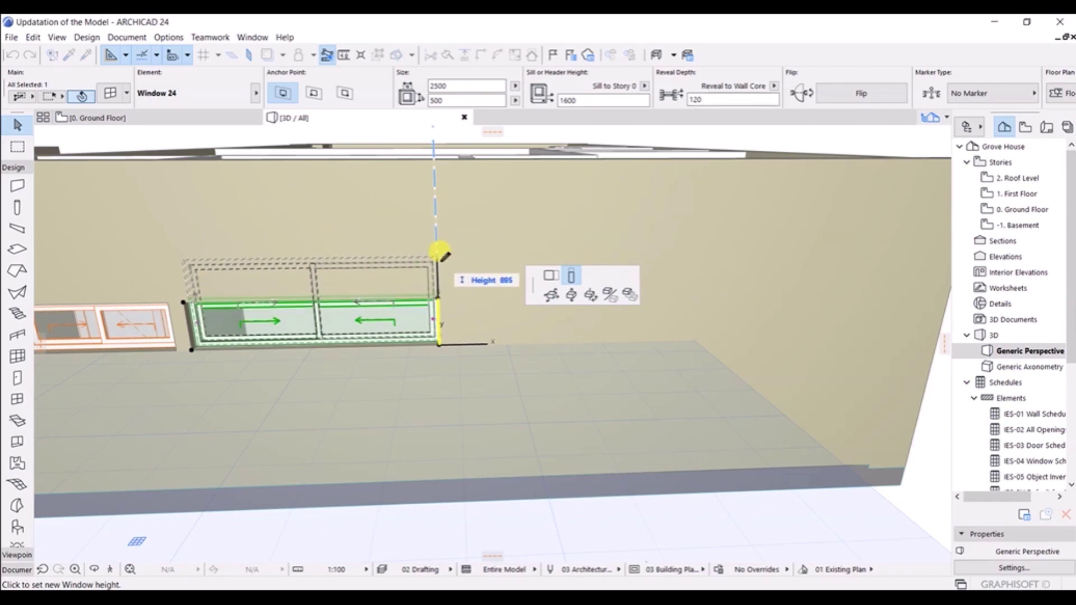
pyautogui.press('Escape')
# Examine the windows and doors along the deck-side wall in 3D, including the selected three-panel sliding door, and deselect it.
pyautogui.scroll(-3, 229, 329)
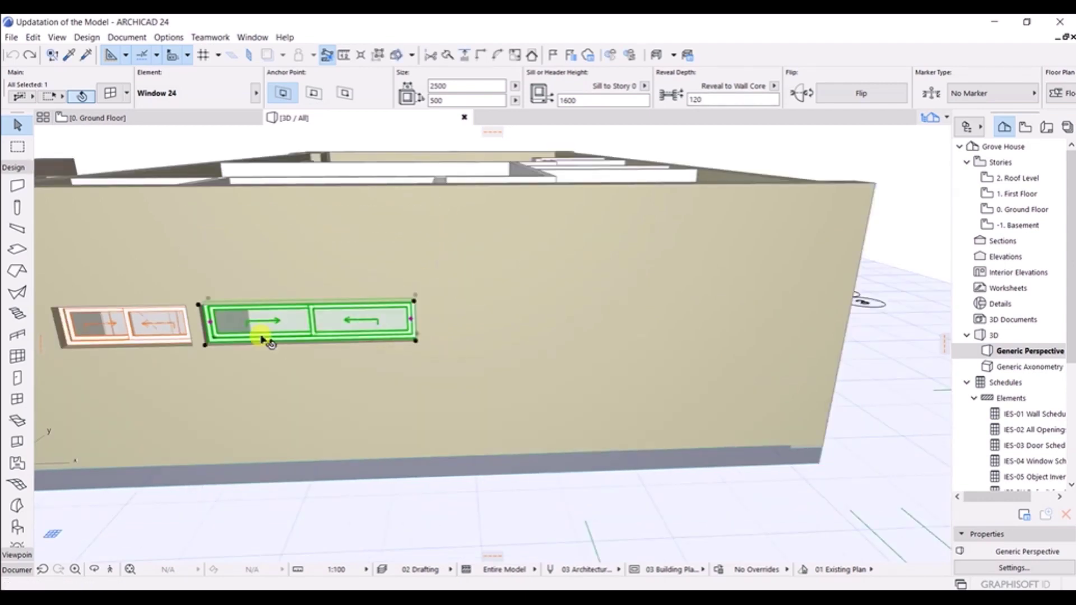
pyautogui.scroll(-2, 249, 344)
pyautogui.scroll(-2, 250, 336)
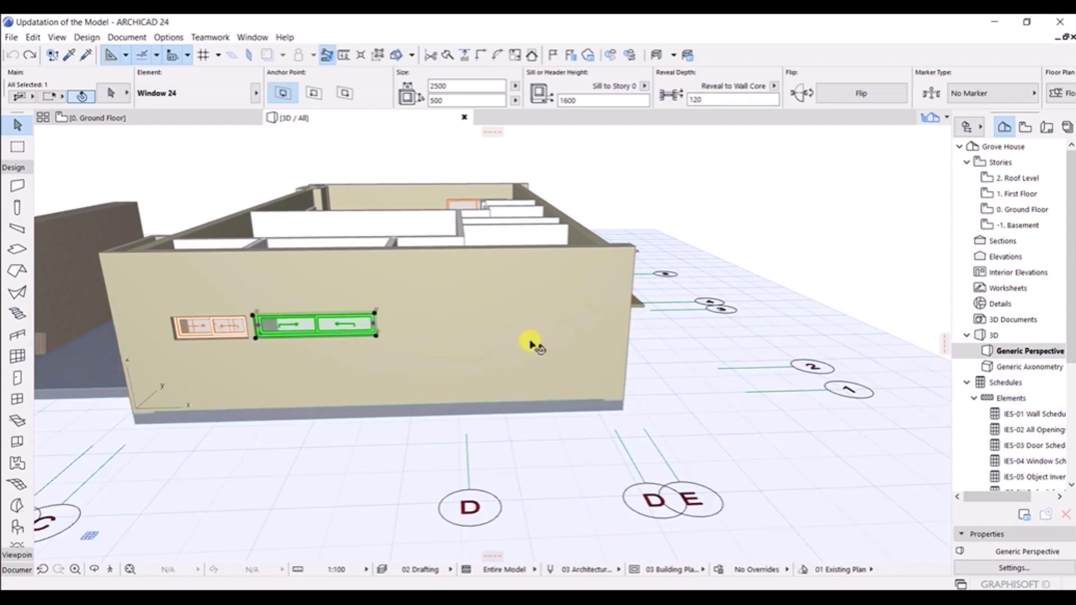
pyautogui.keyDown('shift'); pyautogui.moveTo(529, 341); pyautogui.dragTo(572, 332, button='middle'); pyautogui.keyUp('shift')
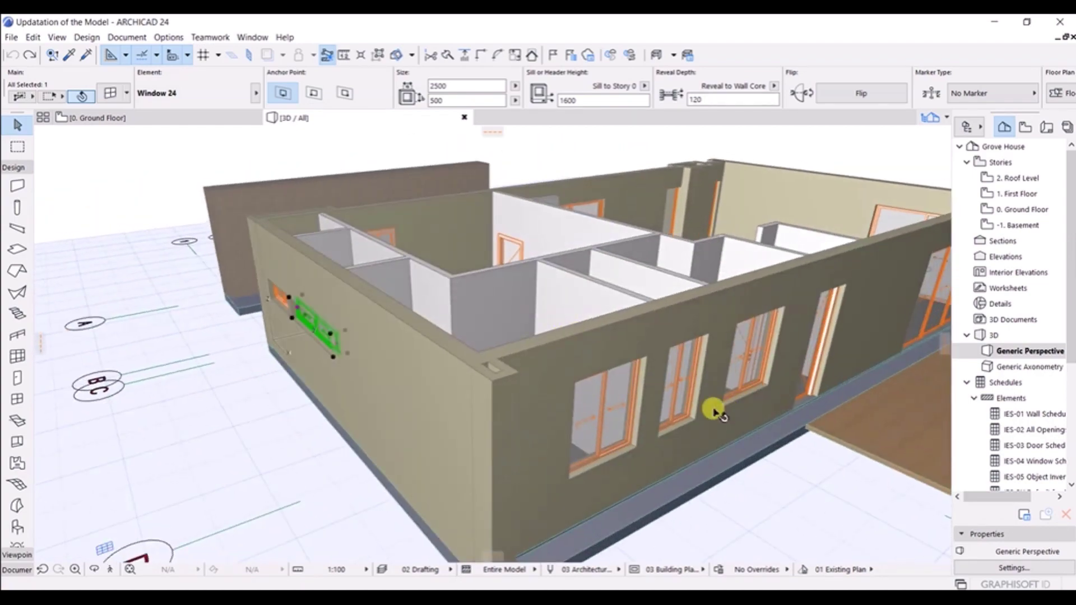
pyautogui.scroll(5, 647, 351)
pyautogui.scroll(4, 650, 397)
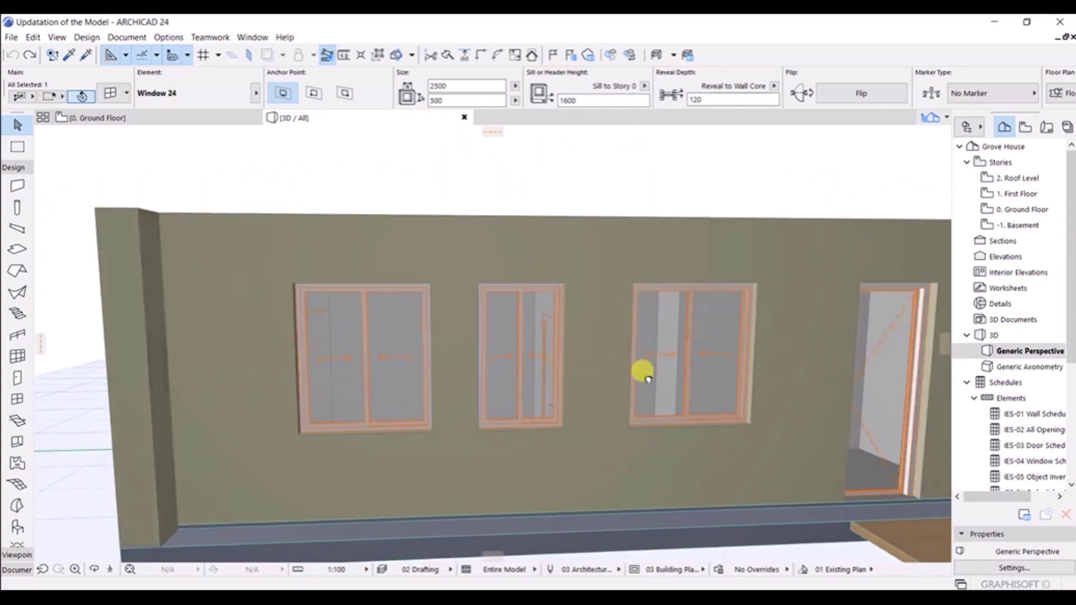
pyautogui.moveTo(644, 370); pyautogui.dragTo(418, 364, button='middle')
pyautogui.moveTo(595, 430); pyautogui.dragTo(504, 360, button='middle')
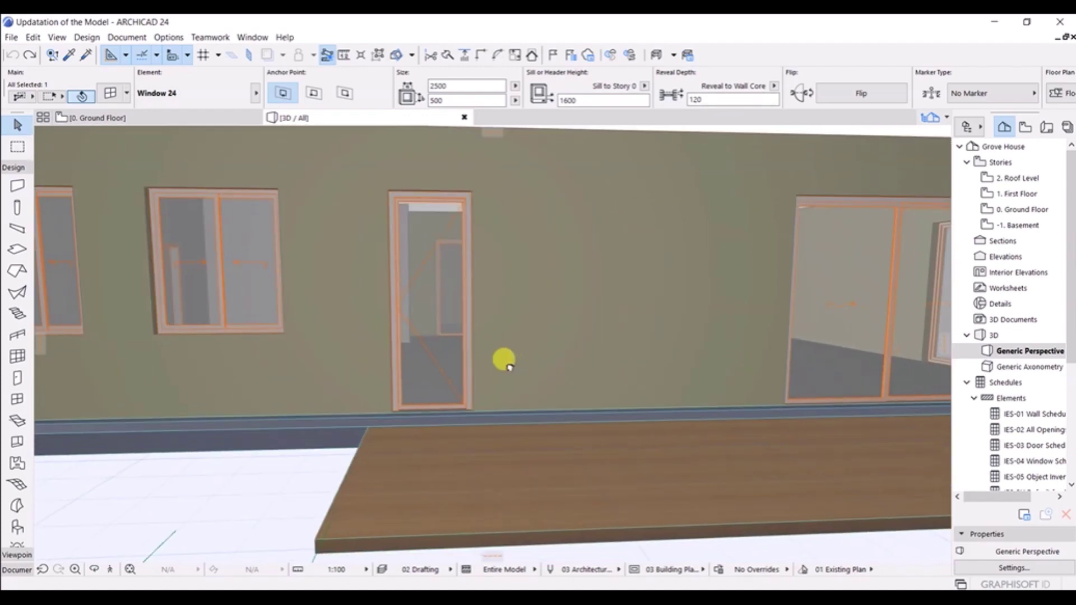
pyautogui.moveTo(697, 392); pyautogui.dragTo(674, 377, button='middle')
pyautogui.scroll(5, 729, 360)
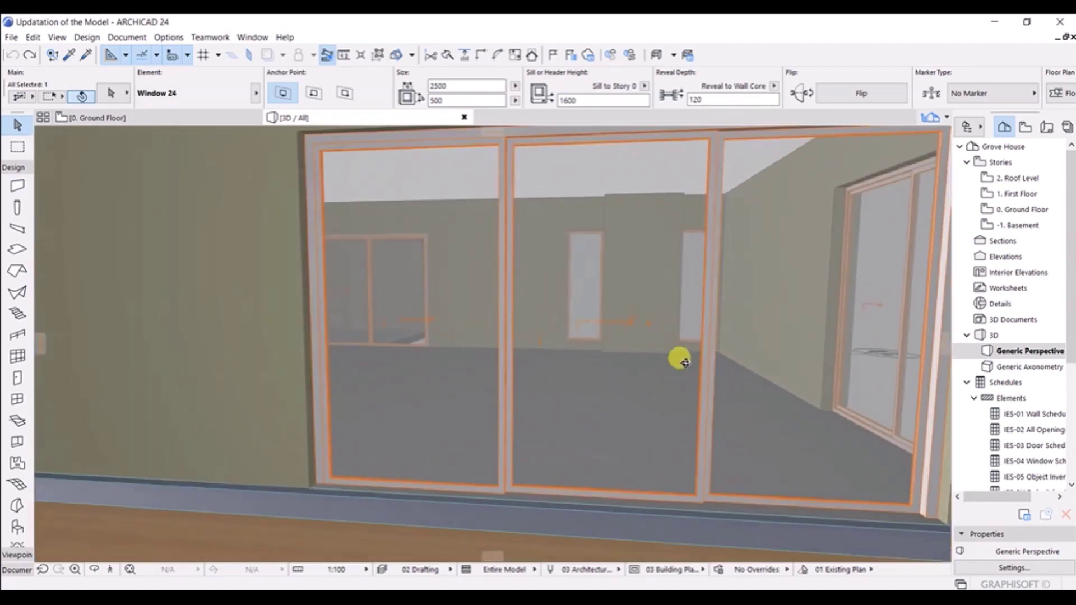
pyautogui.scroll(-4, 648, 372)
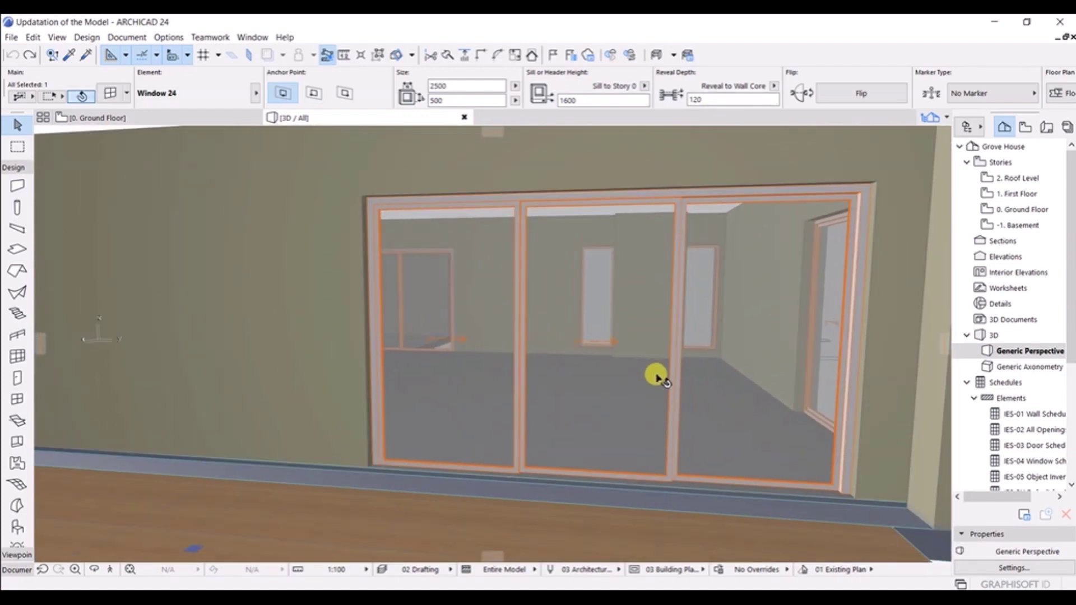
pyautogui.scroll(-6, 644, 380)
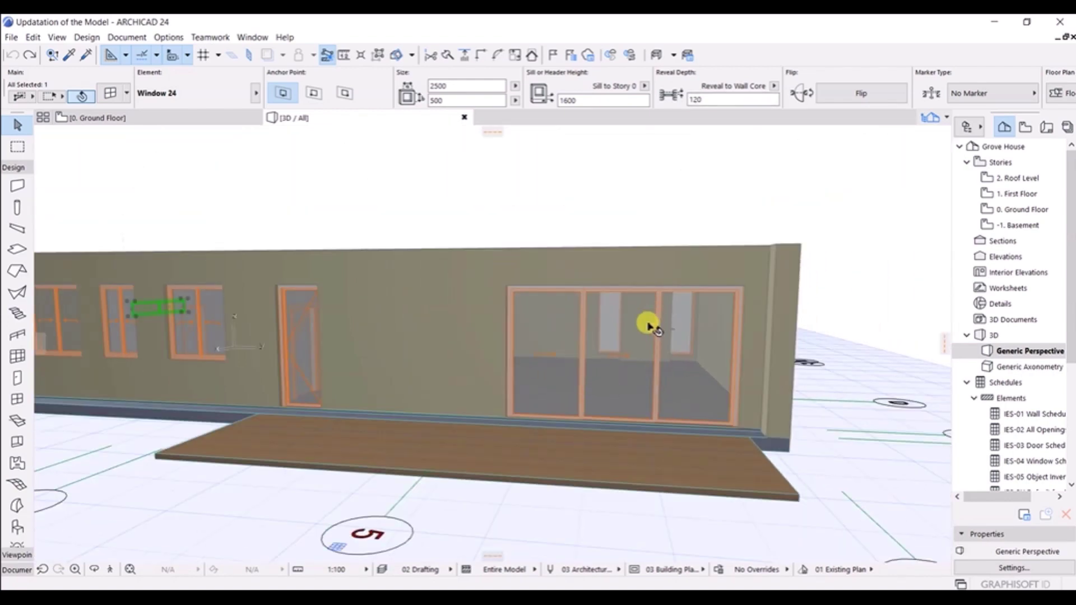
pyautogui.click(649, 327)
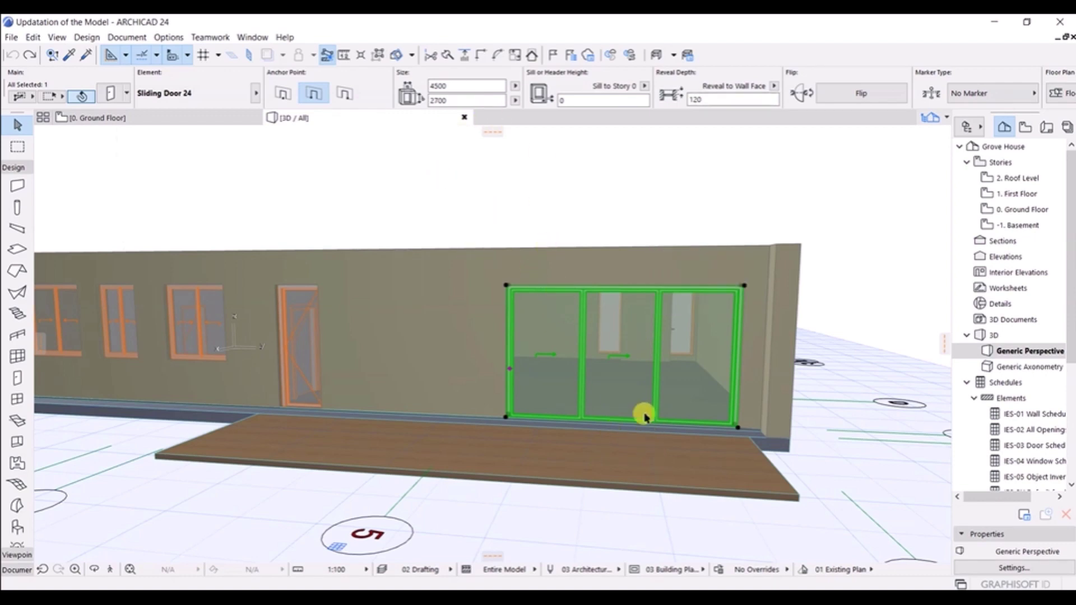
pyautogui.press('Escape')
# Examine the openings in the wall opposite the deck and the whole model from above, and return to the Ground Floor plan.
pyautogui.scroll(-4, 577, 428)
pyautogui.keyDown('shift'); pyautogui.moveTo(488, 442); pyautogui.dragTo(846, 308, button='middle'); pyautogui.keyUp('shift')
pyautogui.keyDown('shift'); pyautogui.moveTo(338, 348); pyautogui.dragTo(666, 316, button='middle'); pyautogui.keyUp('shift')
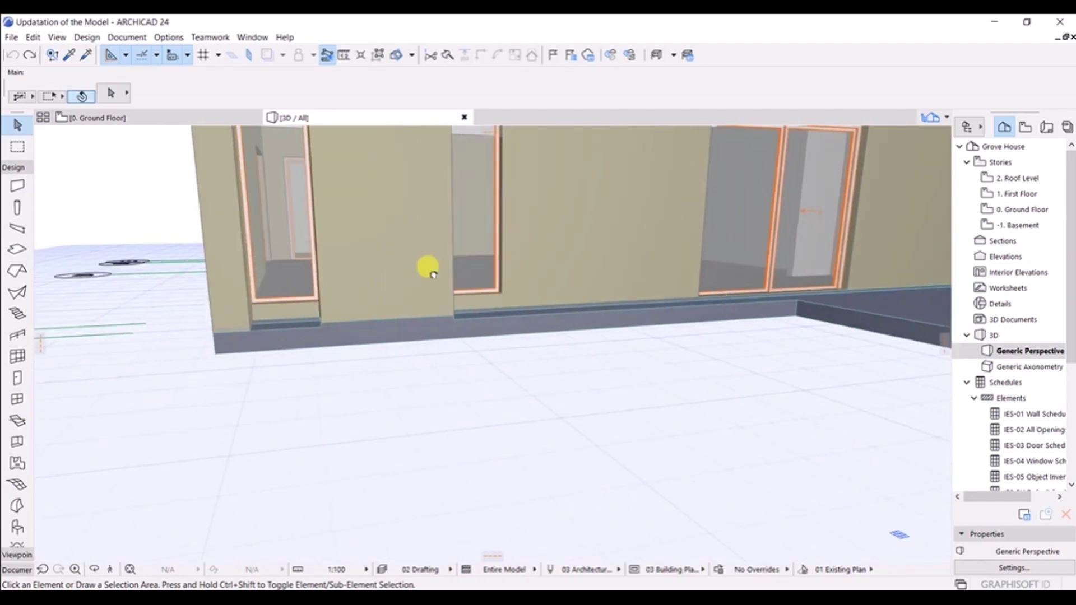
pyautogui.keyDown('shift'); pyautogui.moveTo(432, 274); pyautogui.dragTo(284, 303, button='middle'); pyautogui.keyUp('shift')
pyautogui.keyDown('shift'); pyautogui.moveTo(467, 401); pyautogui.dragTo(621, 437, button='middle'); pyautogui.keyUp('shift')
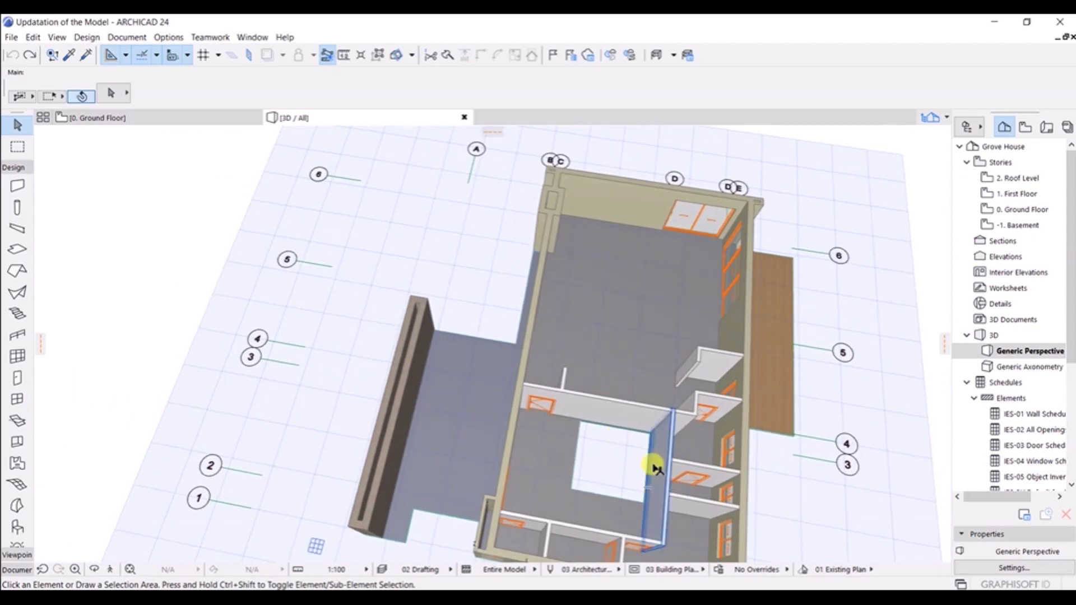
pyautogui.keyDown('shift'); pyautogui.moveTo(654, 469); pyautogui.dragTo(620, 421, button='middle'); pyautogui.keyUp('shift')
pyautogui.keyDown('shift'); pyautogui.moveTo(551, 443); pyautogui.dragTo(608, 377, button='middle'); pyautogui.keyUp('shift')
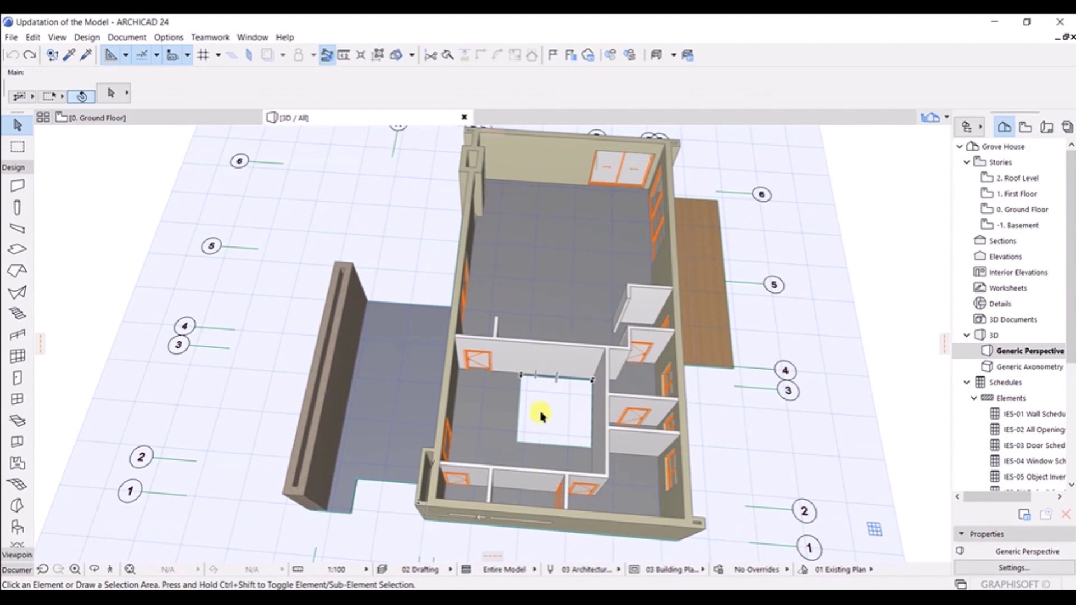
pyautogui.moveTo(557, 442)
pyautogui.keyDown('shift'); pyautogui.mouseDown(button='middle')
pyautogui.moveTo(548, 413)
pyautogui.moveTo(560, 427)
pyautogui.mouseUp(button='middle'); pyautogui.keyUp('shift')
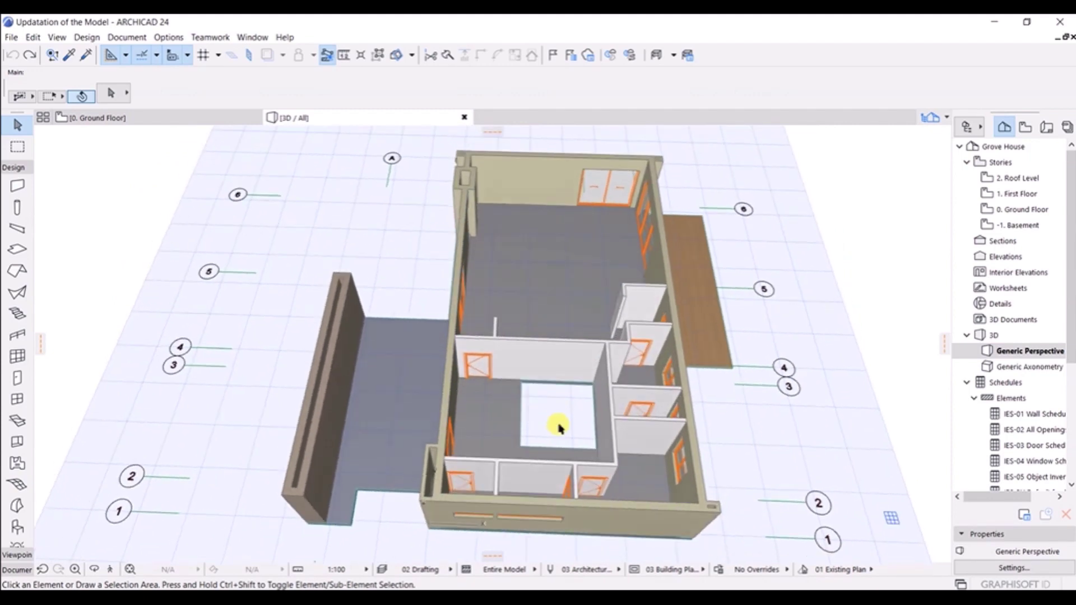
pyautogui.click(209, 120)
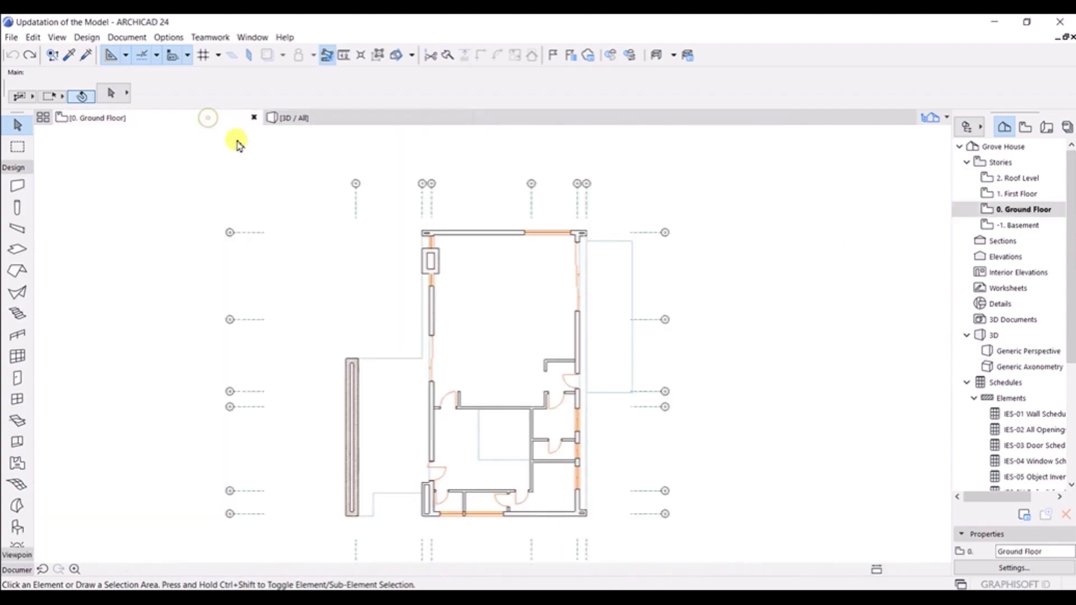